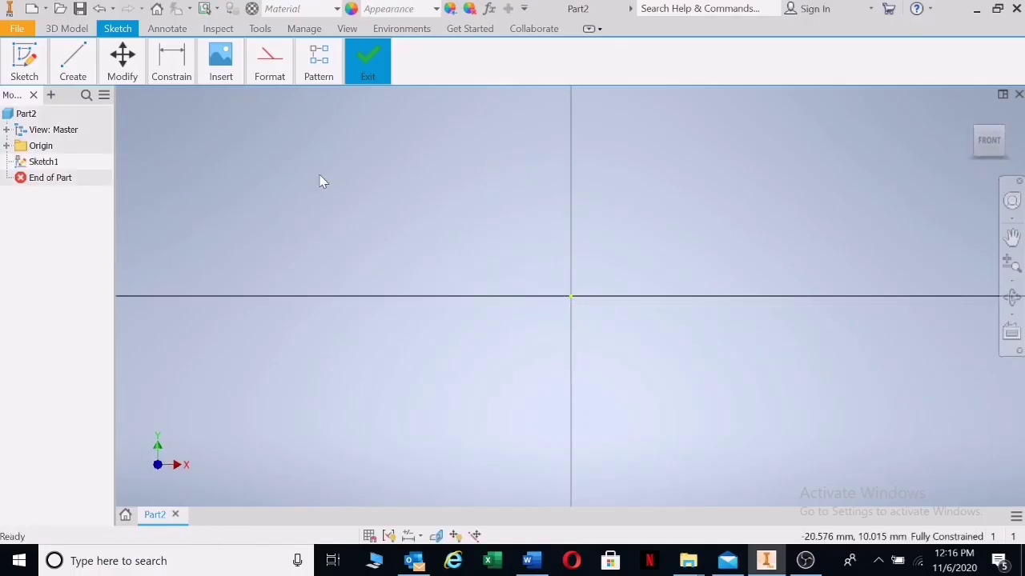
Draw a six-sided polygon centred on the sketch origin, sized by a point directly above it
click(72, 57)
click(181, 108)
key(Escape)
click(181, 136)
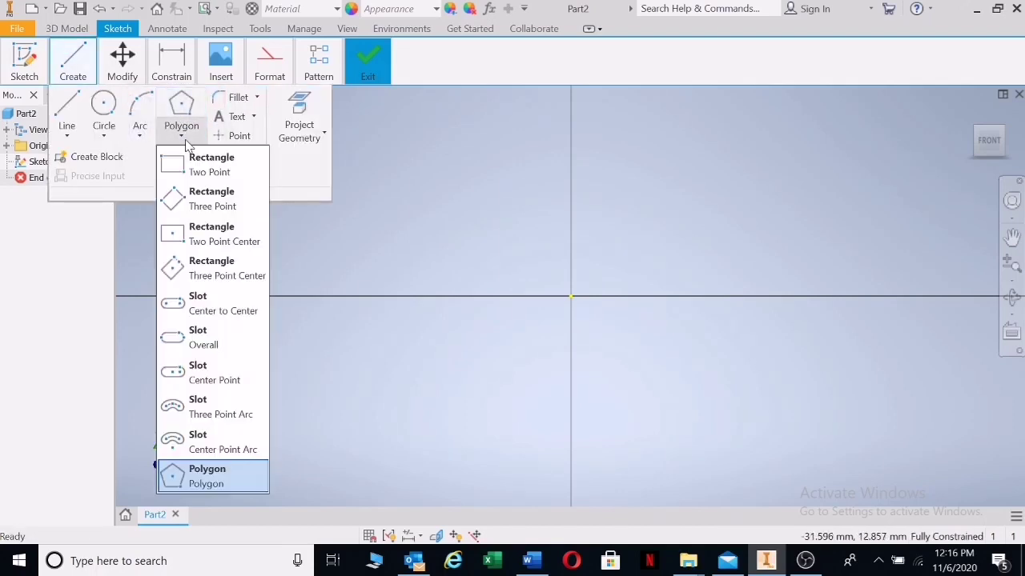
click(214, 474)
click(571, 297)
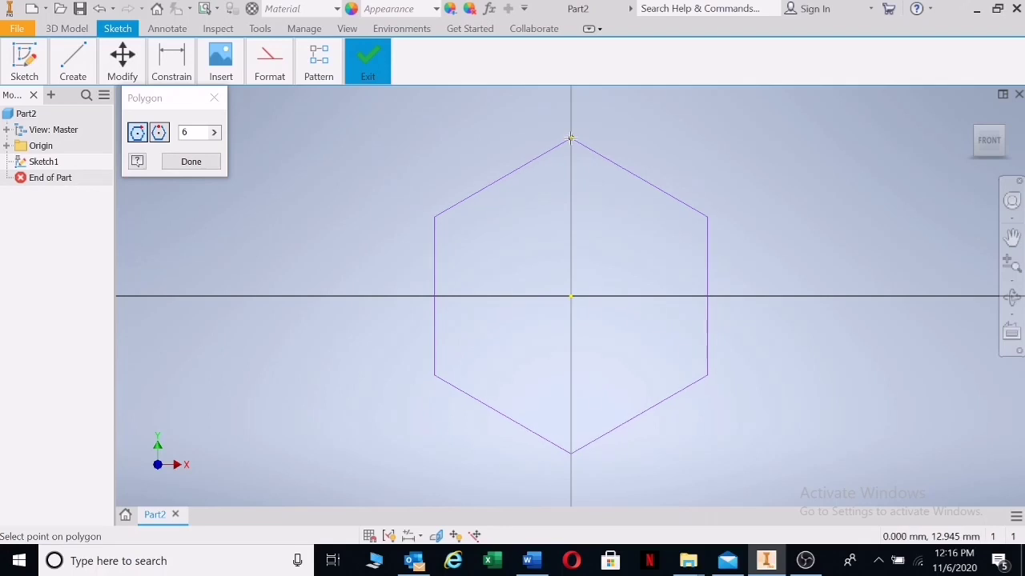
click(571, 134)
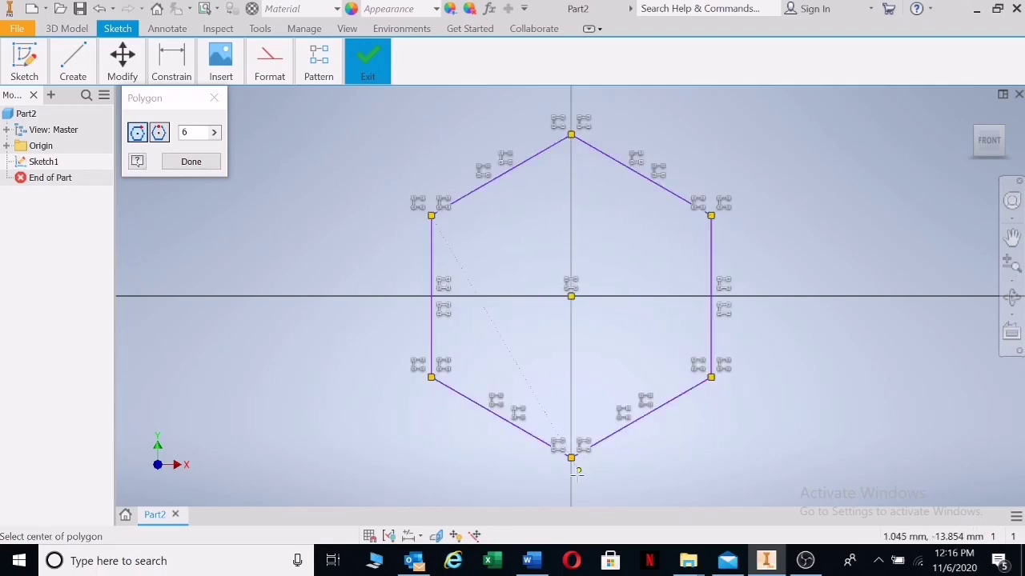
key(Escape)
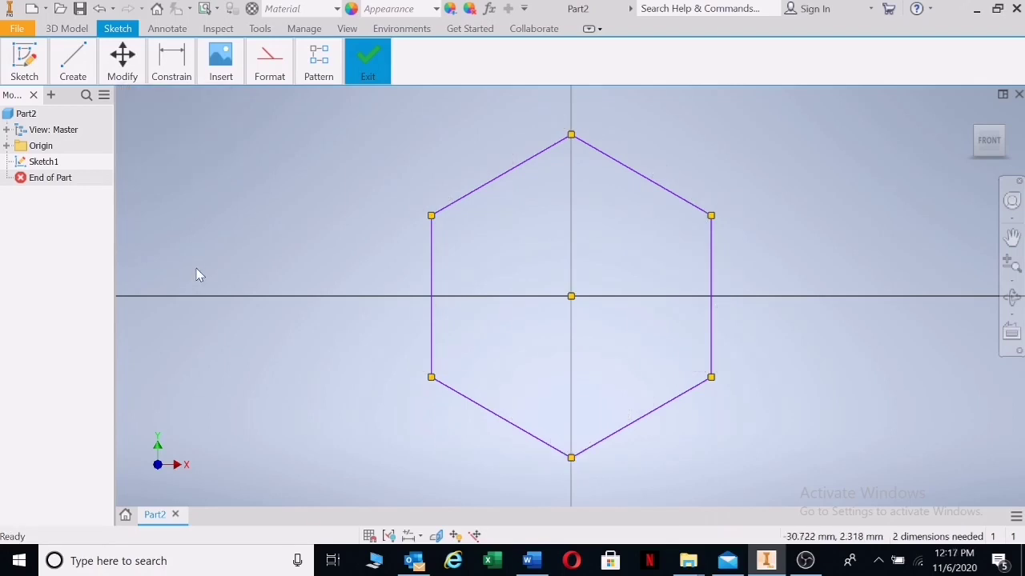
click(171, 68)
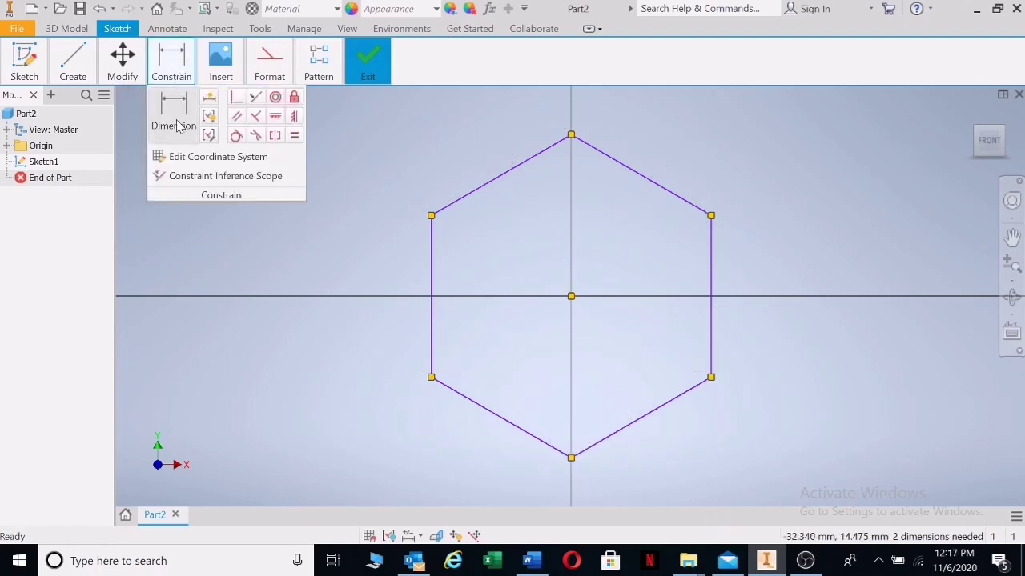
click(83, 60)
Draw a circle centred on the origin, inside the hexagon
click(104, 105)
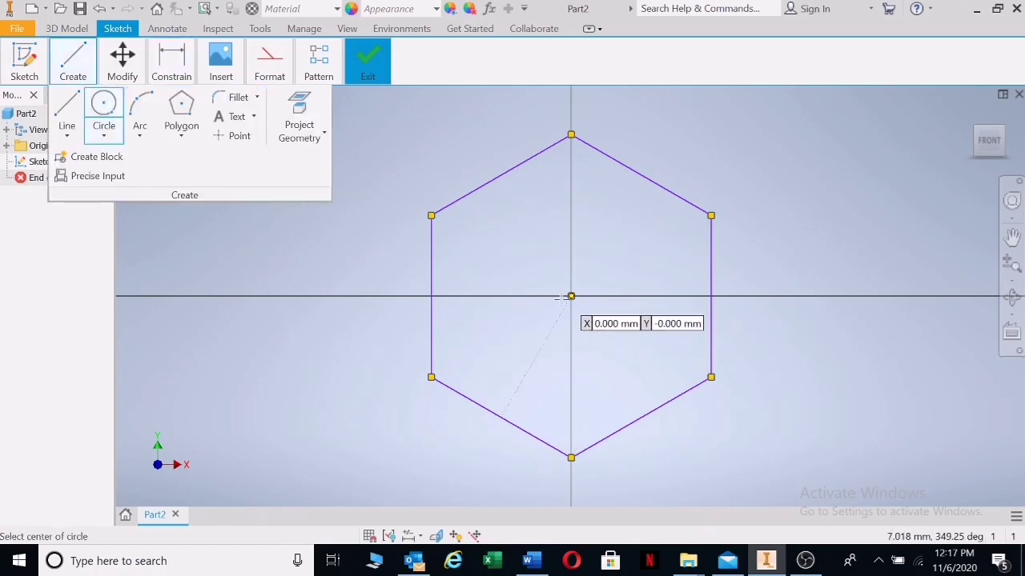
click(571, 296)
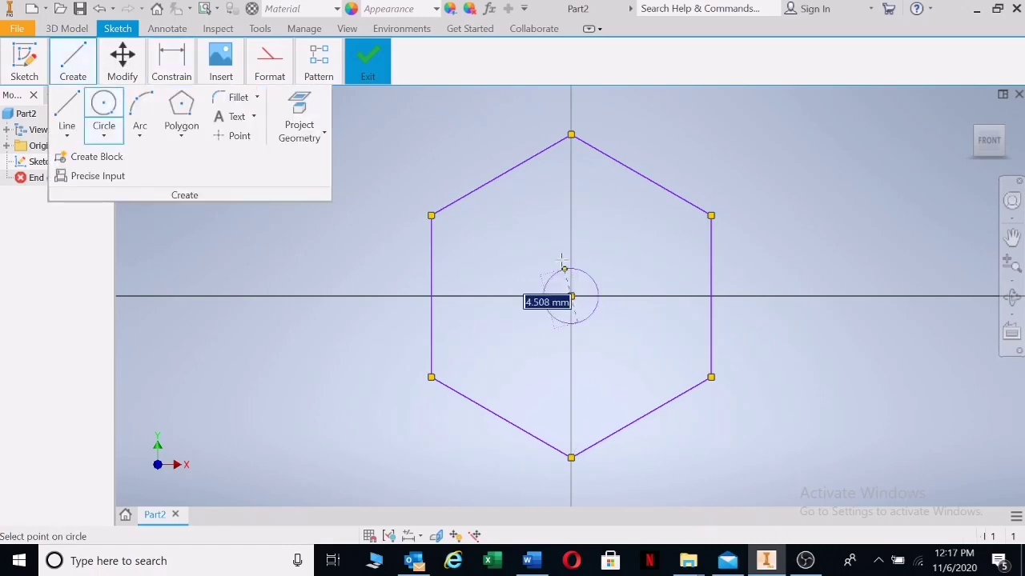
click(545, 217)
Add a diameter dimension to the circle, change it to 30, and switch to the Word bolt drawing
click(172, 65)
click(173, 116)
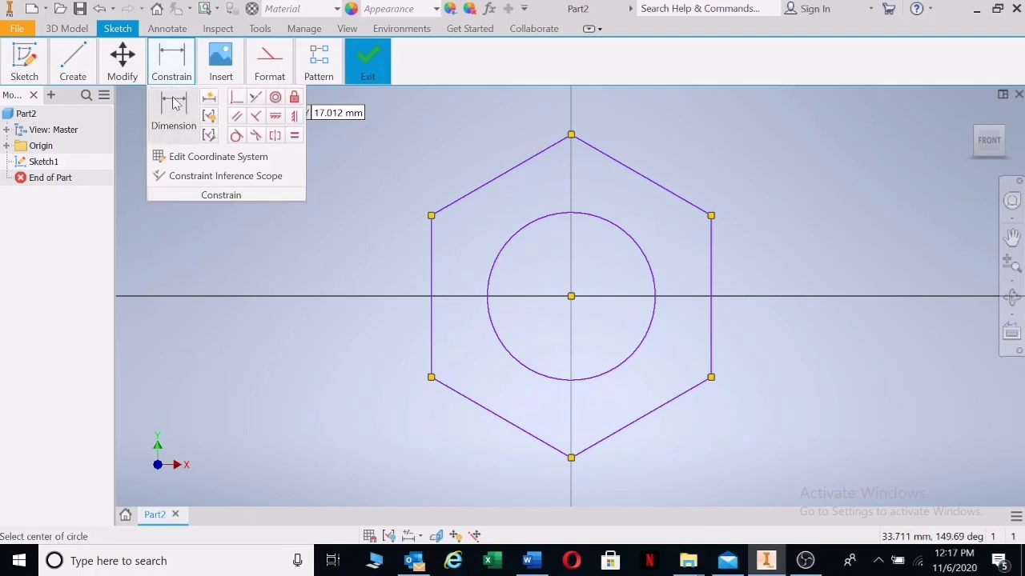
click(617, 228)
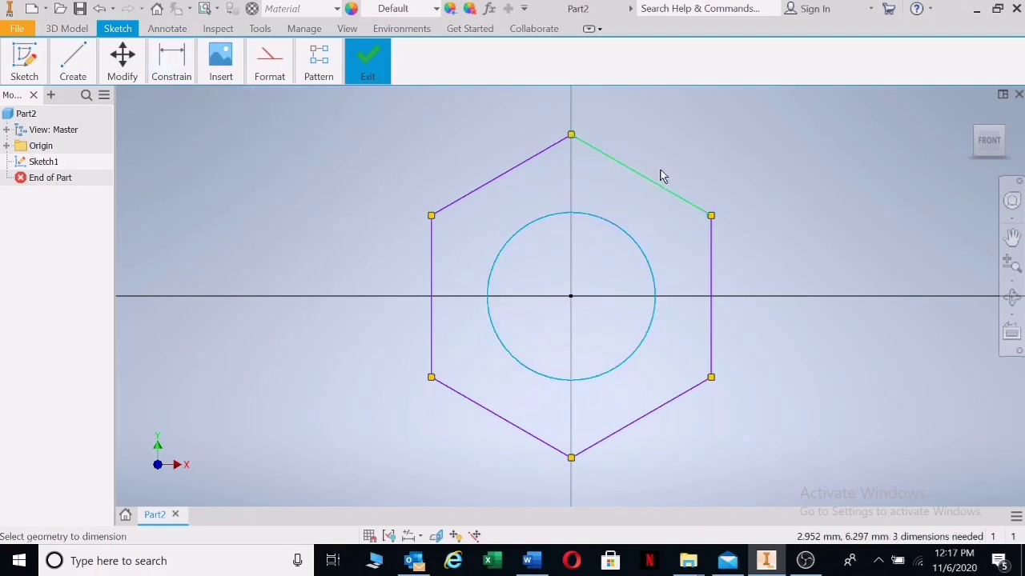
click(683, 159)
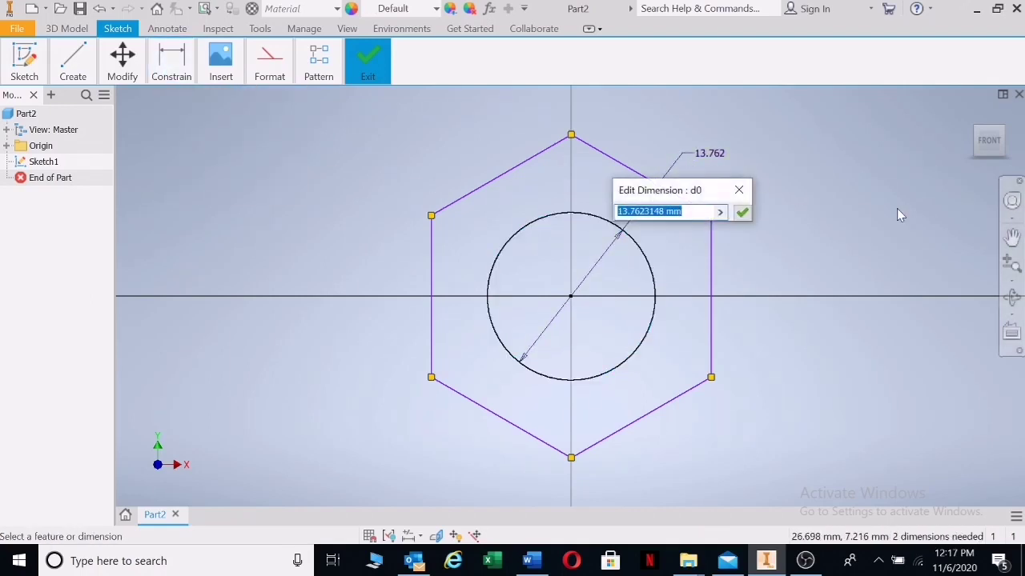
text(3)
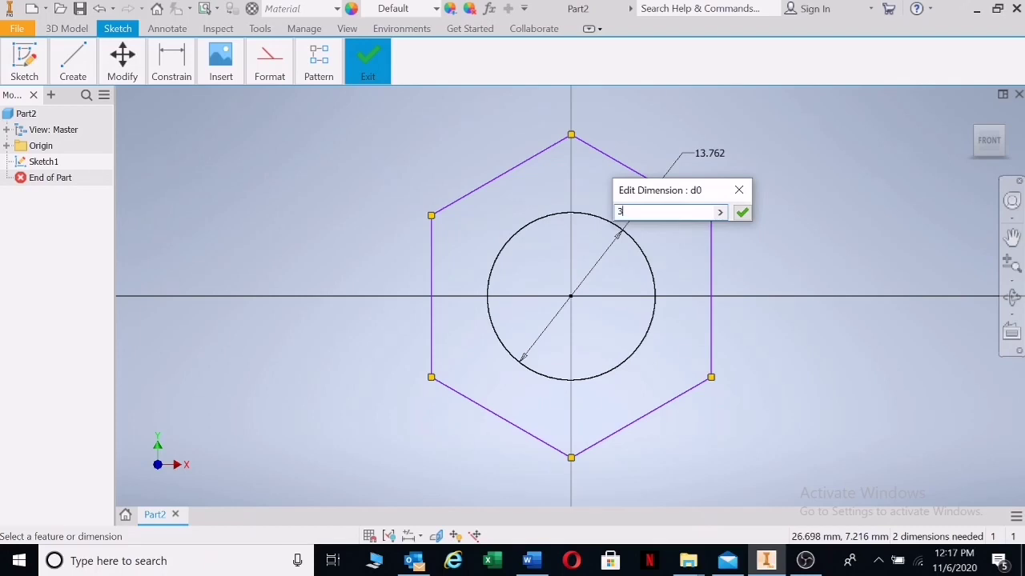
key(alt+Tab)
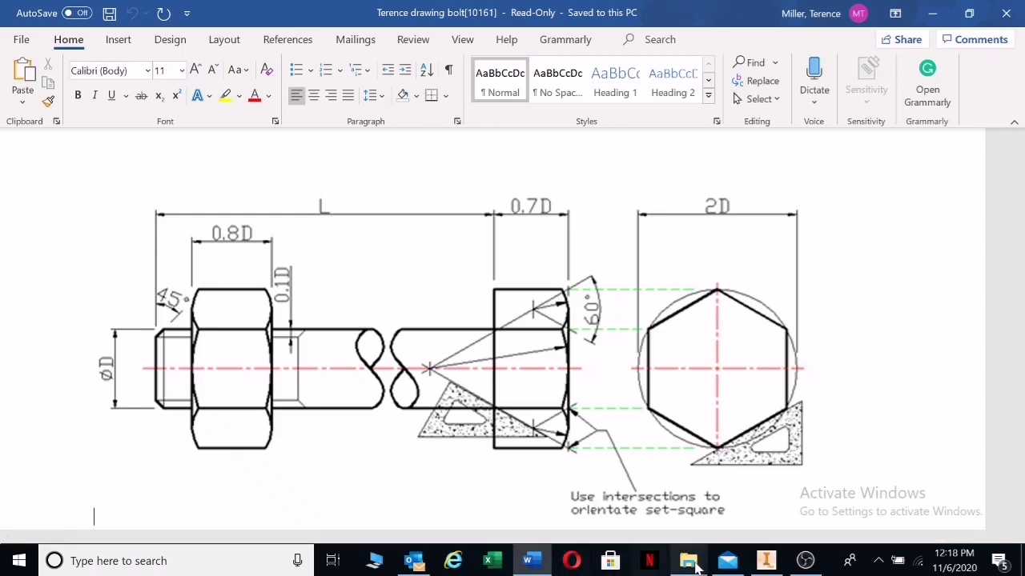
Dimension the hexagon's top-to-bottom corner distance as 60, cross-checking the Word bolt drawing
click(766, 560)
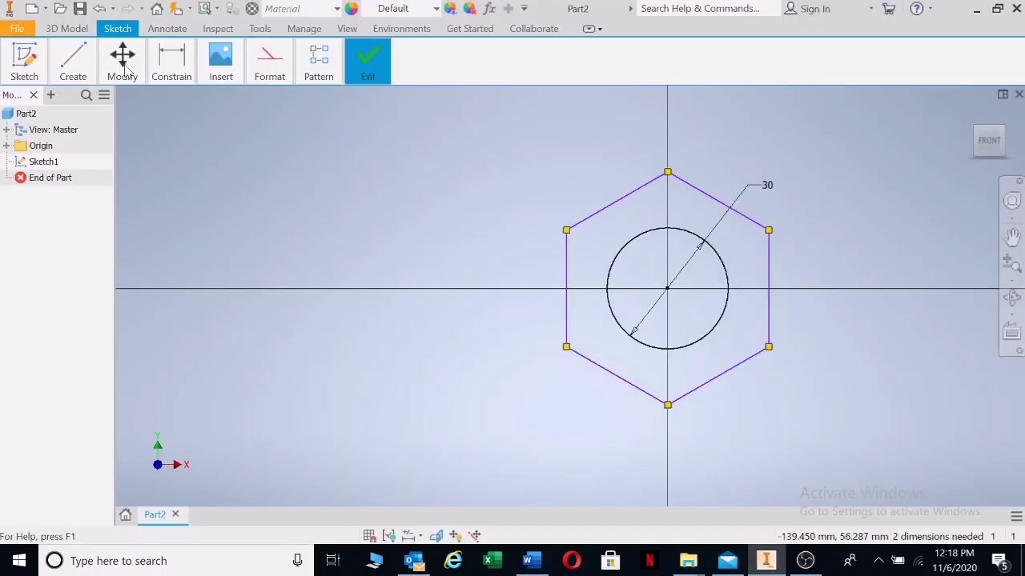
click(171, 63)
click(667, 173)
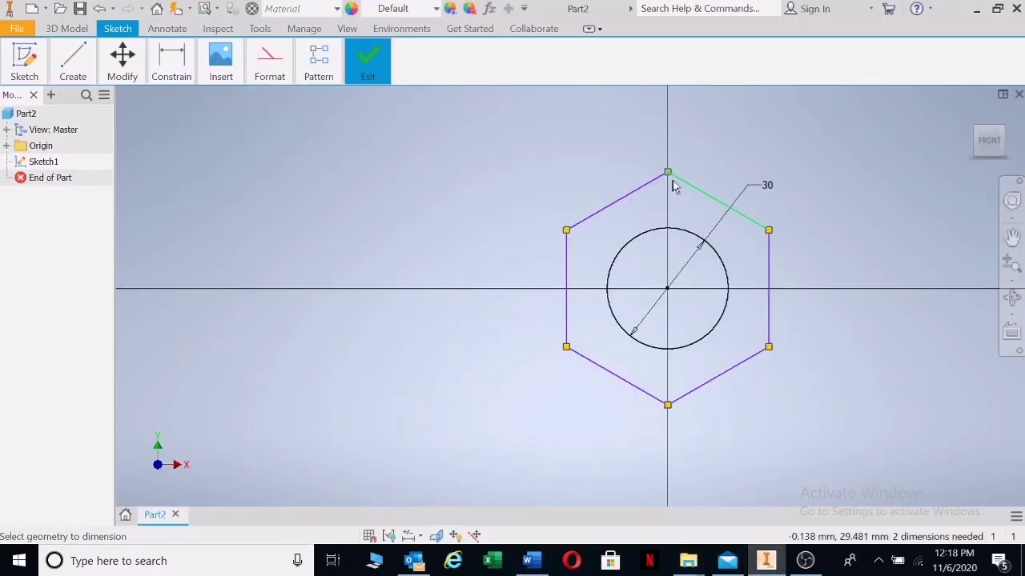
click(668, 405)
click(483, 292)
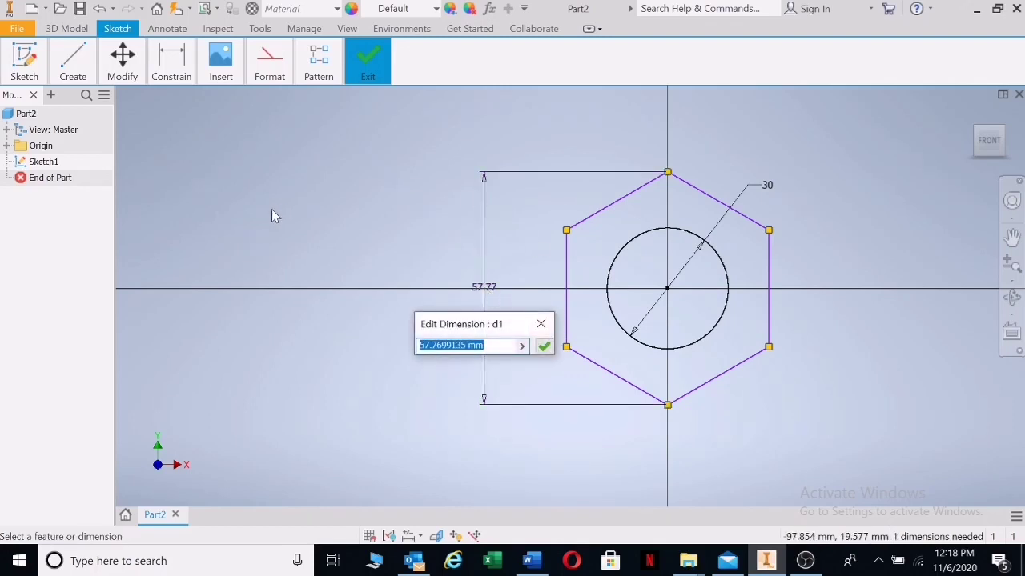
text(60)
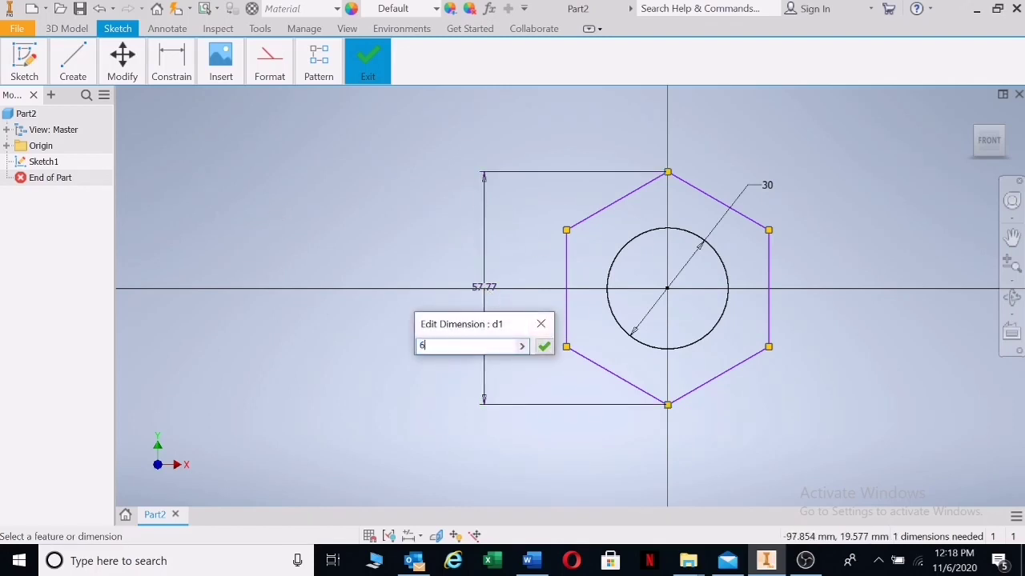
click(544, 346)
key(alt+Tab)
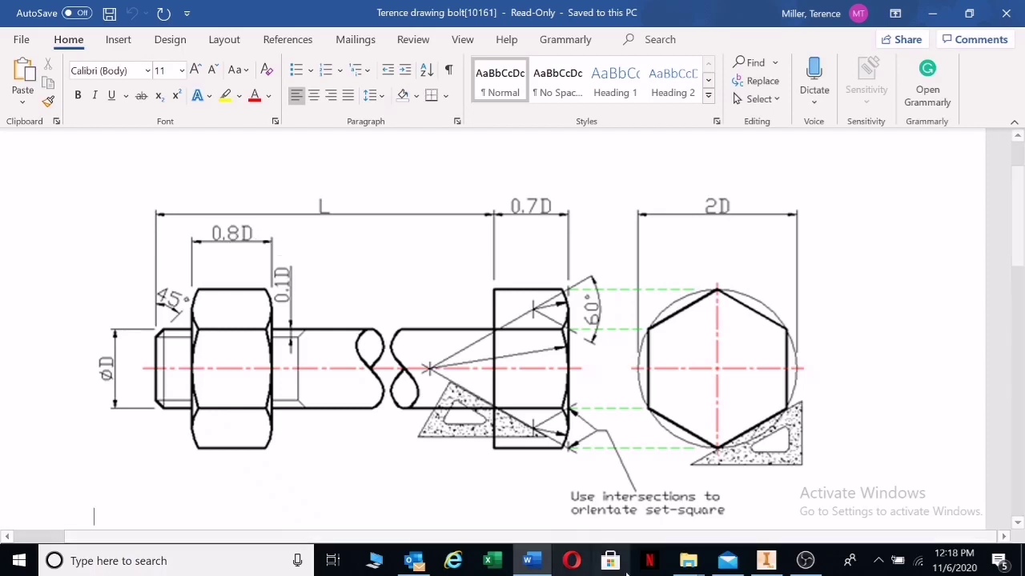
click(766, 561)
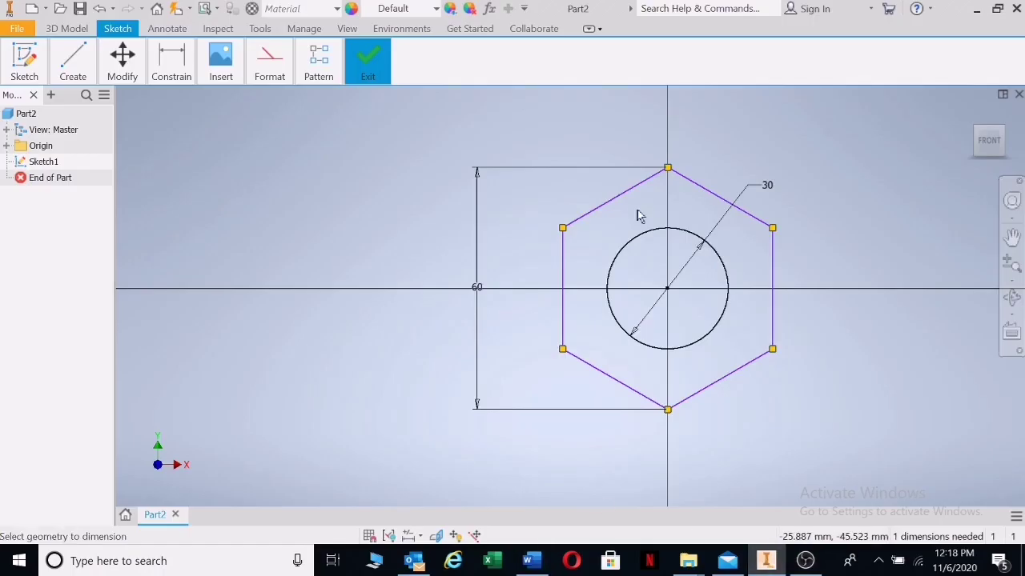
Extrude the hexagon region symmetrically with distance .8*30 to form the holed nut body
key(e)
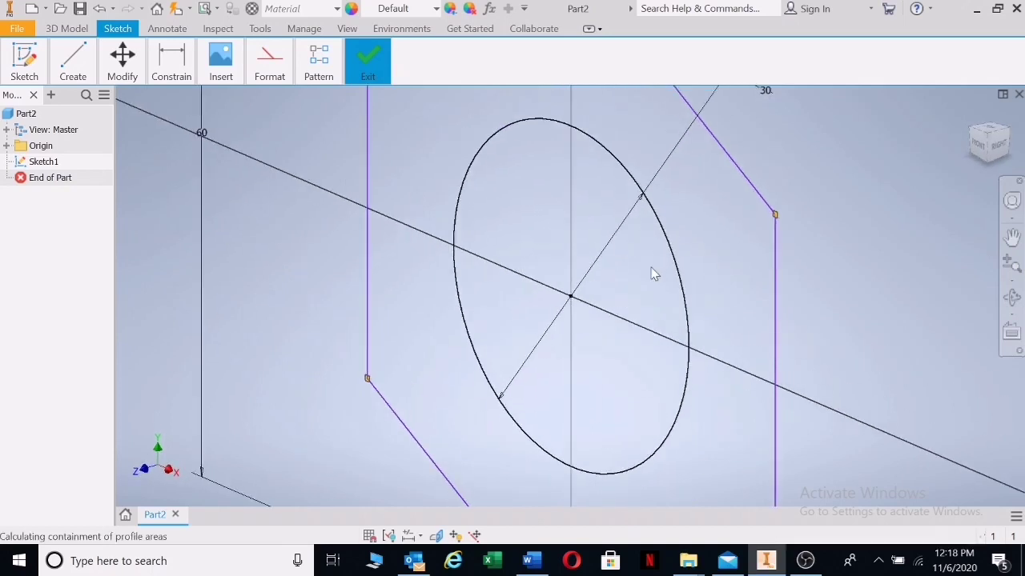
click(735, 263)
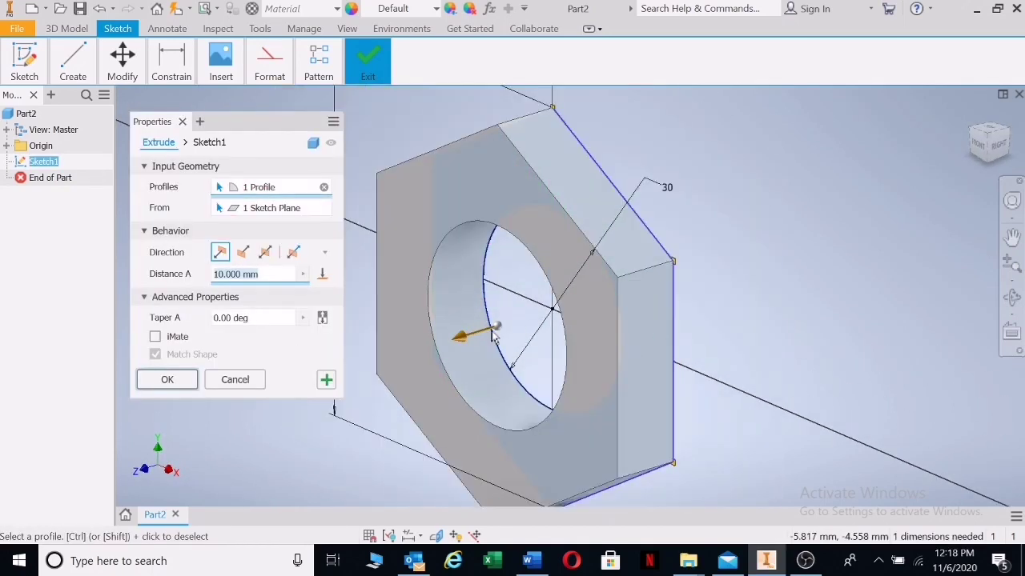
click(265, 253)
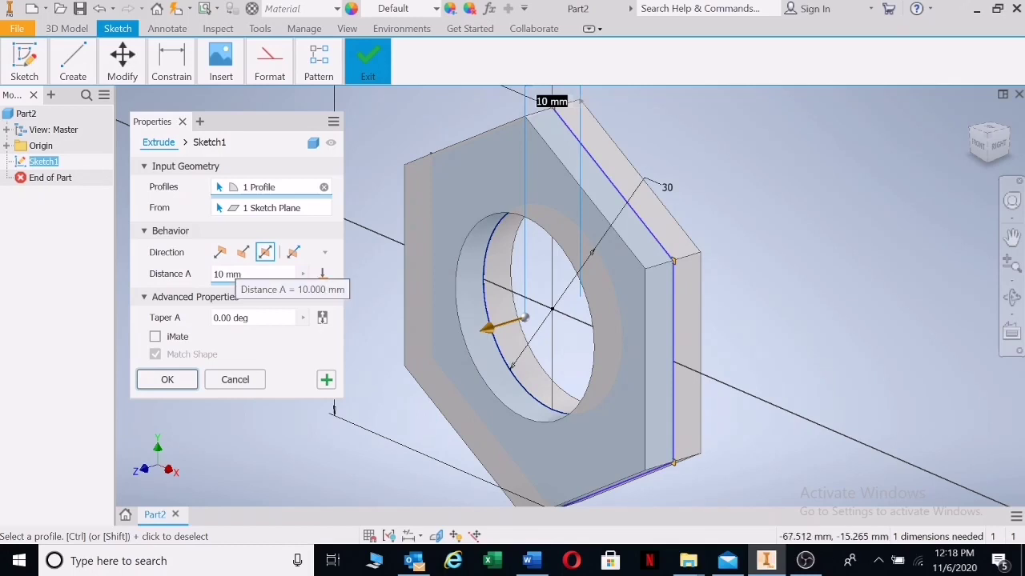
click(241, 274)
drag(240, 274, 179, 281)
text(.8*30)
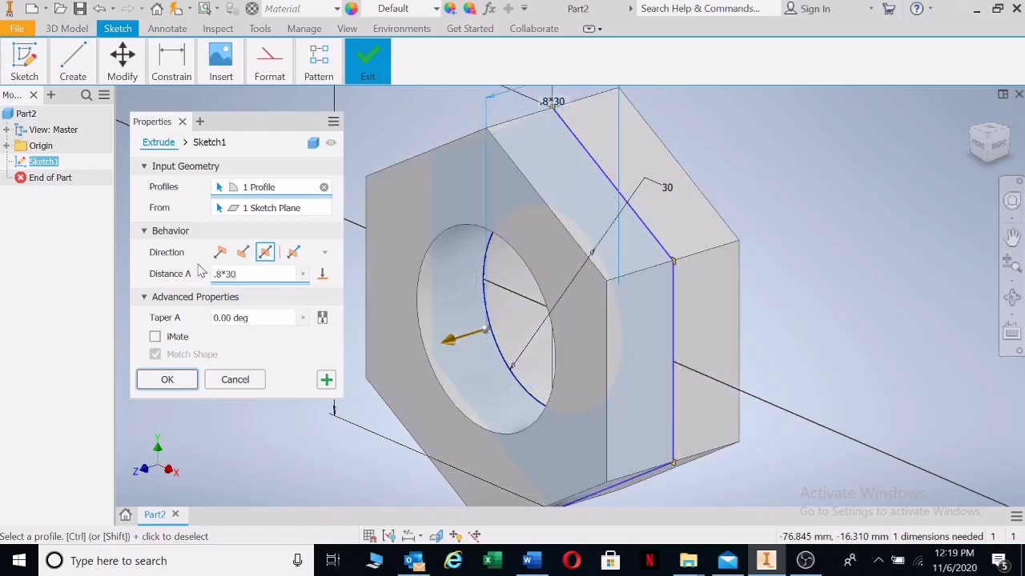
click(162, 379)
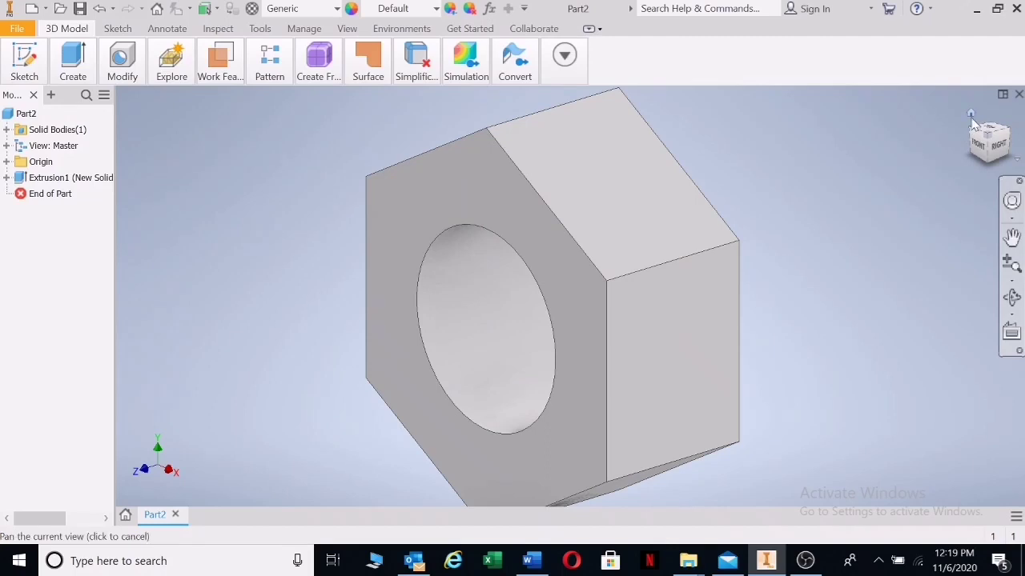
Return to the home view and start a Thread on the nut hole's inner surface
click(970, 113)
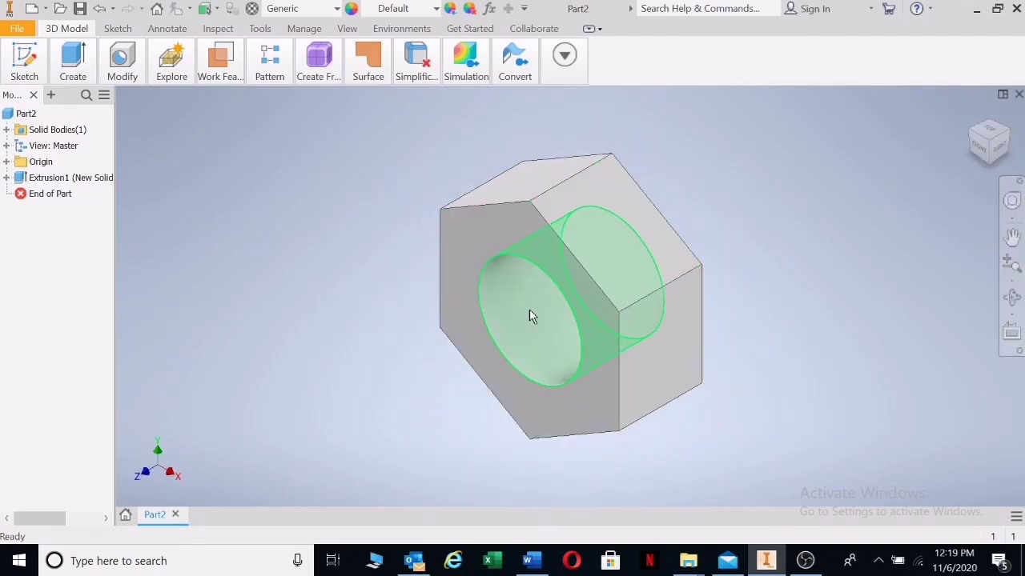
click(124, 70)
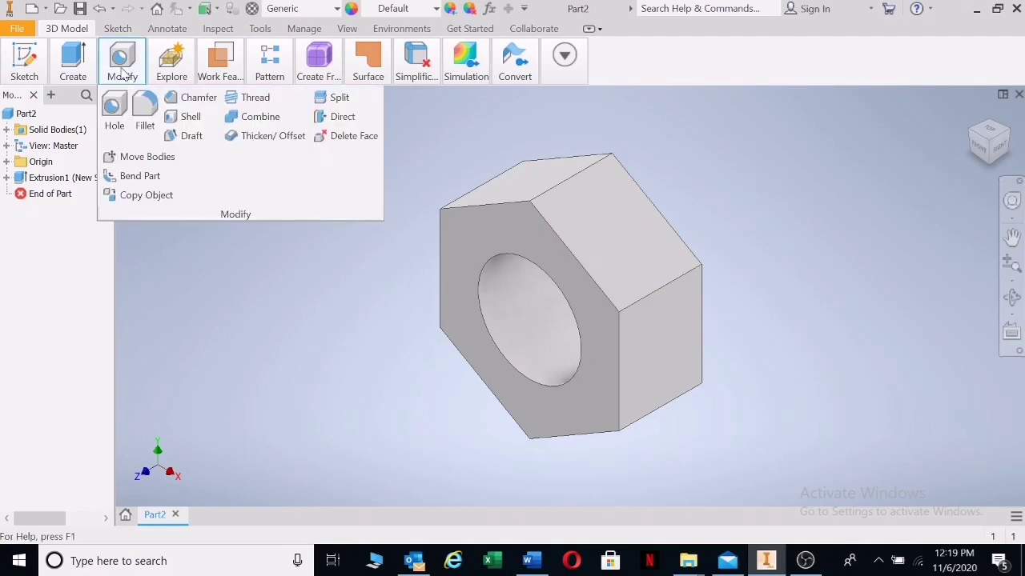
click(248, 98)
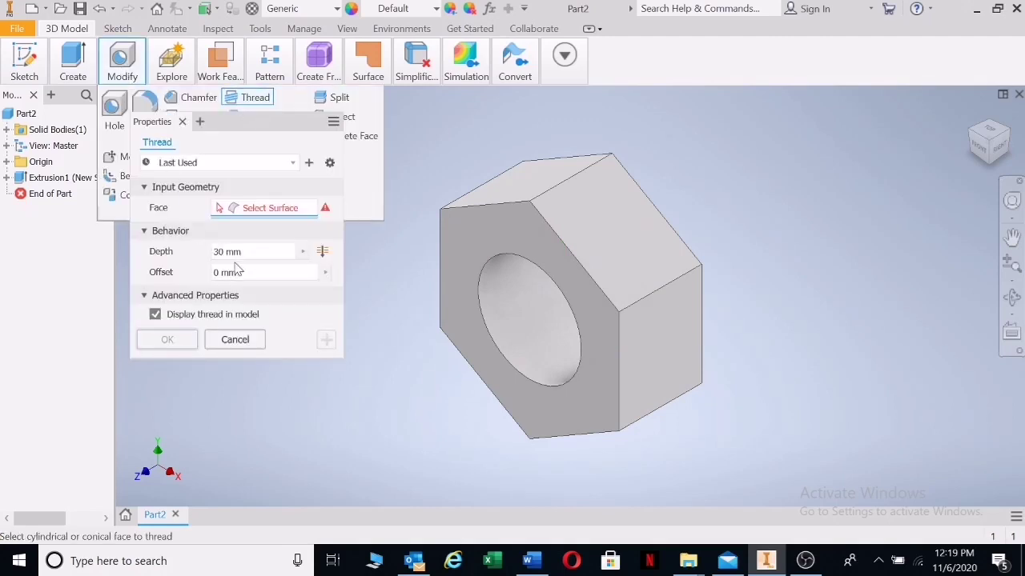
click(514, 313)
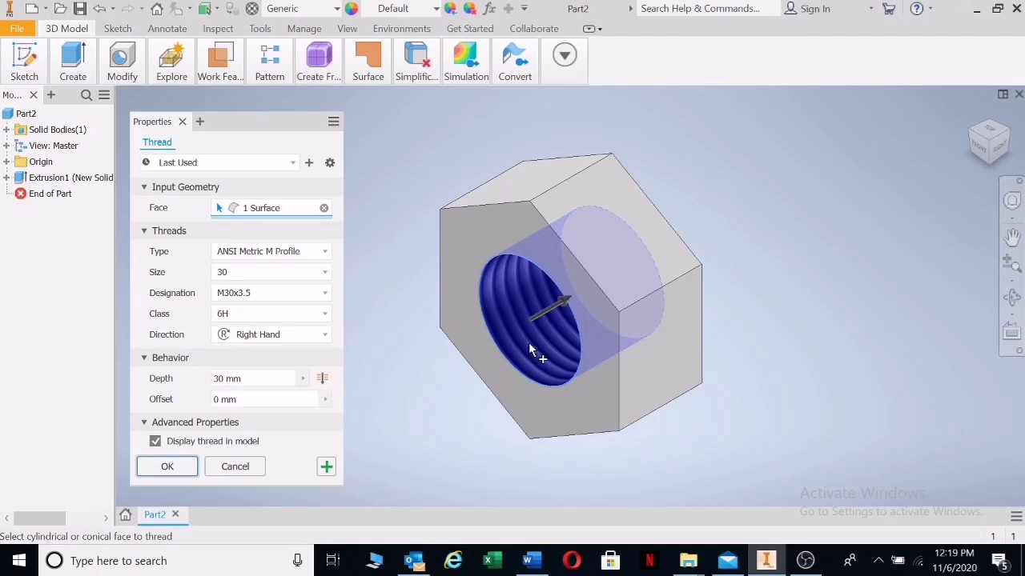
Set the thread designation to coarse M30x3.5 after briefly trying M30x0.75
click(326, 294)
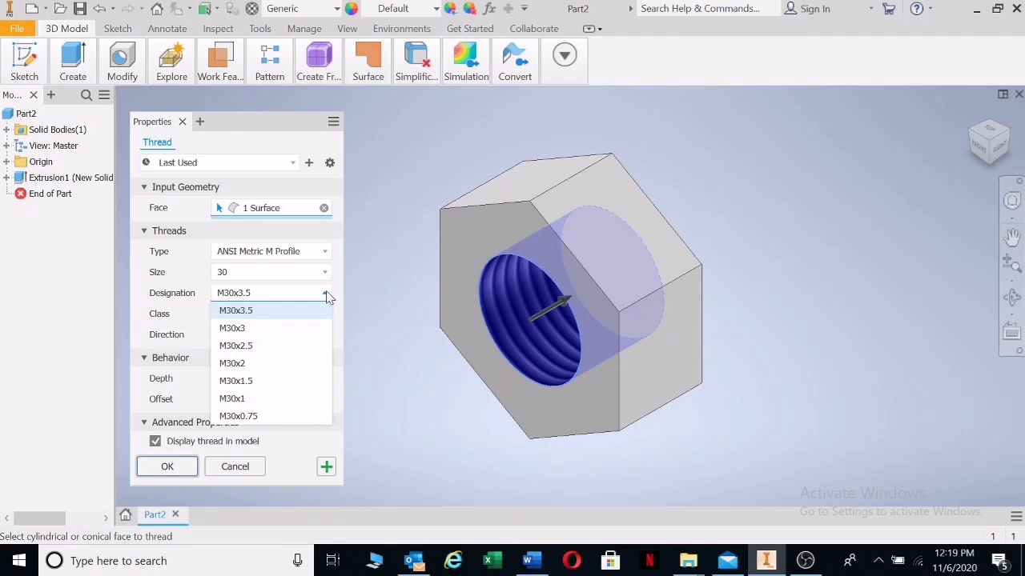
click(244, 416)
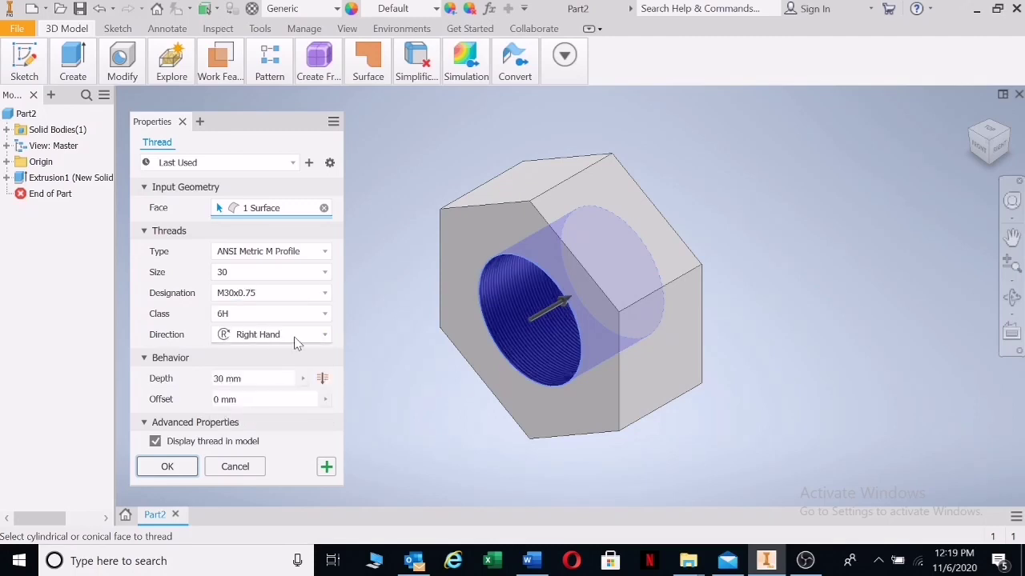
click(324, 293)
click(262, 311)
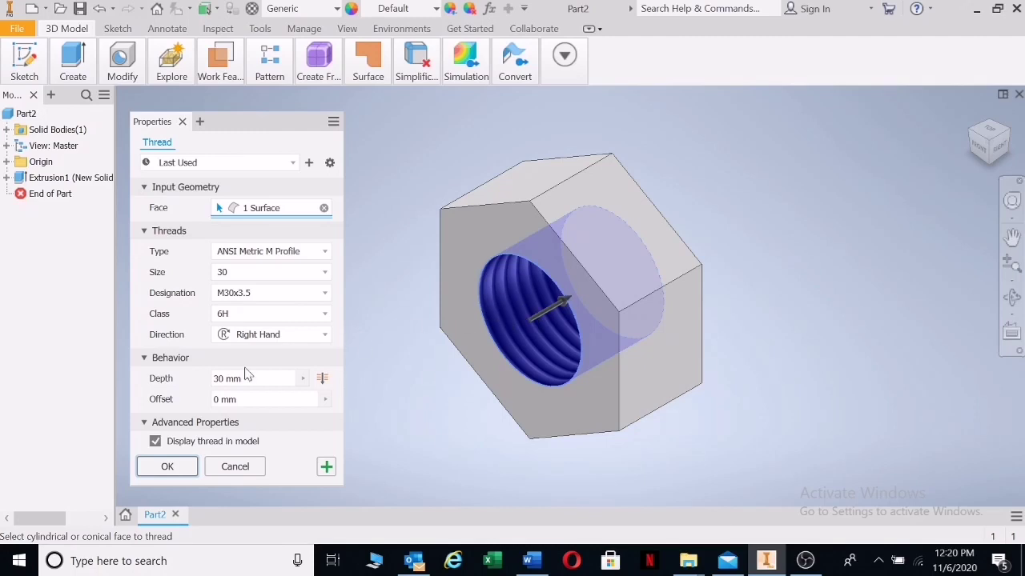
Confirm the ANSI Metric M30x3.5, 6H right-hand thread to create Thread1
click(179, 469)
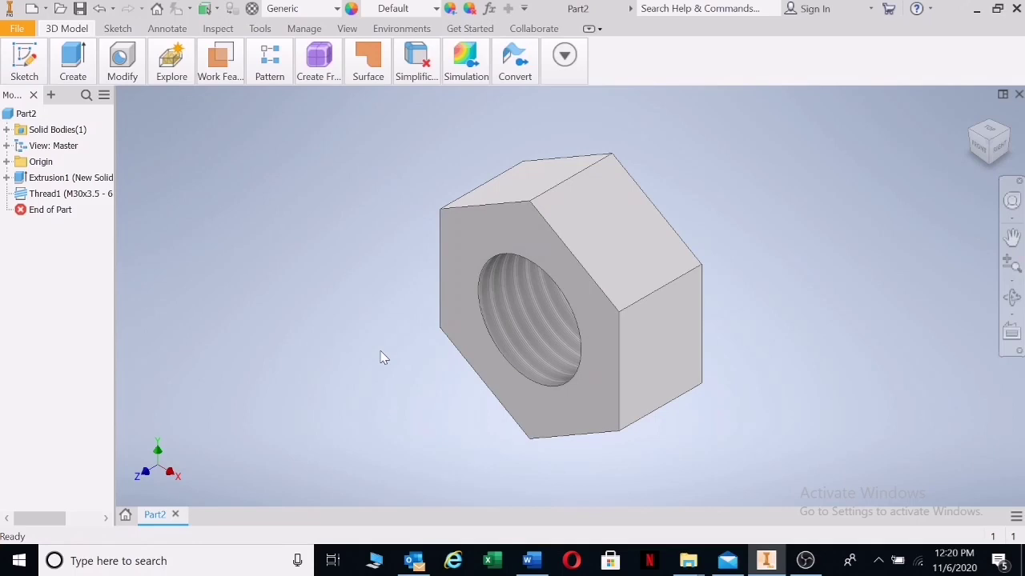
Start Sketch2 on the YZ Plane and project the nut's outline edges into it
click(6, 162)
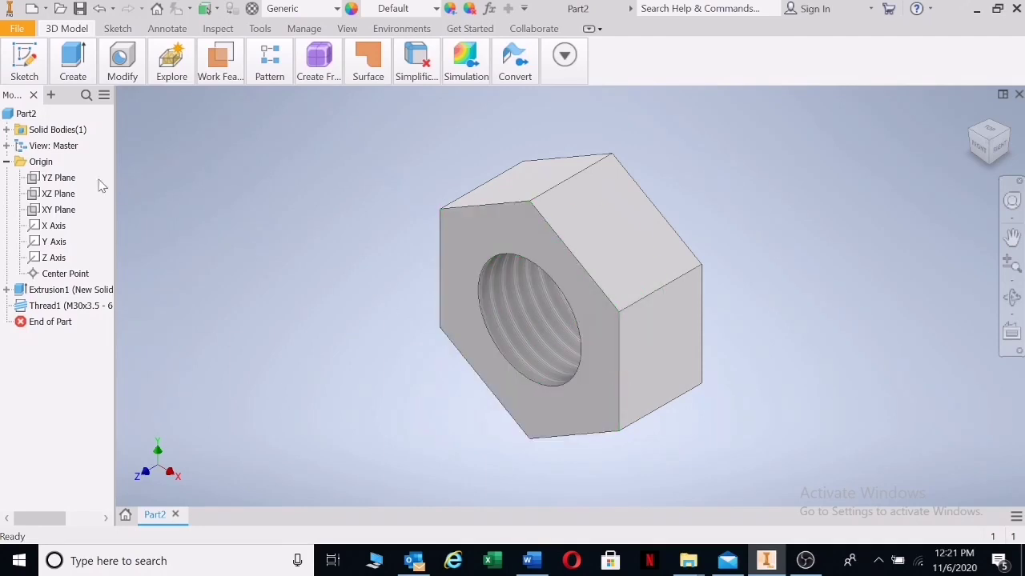
click(70, 174)
mouse_move(72, 68)
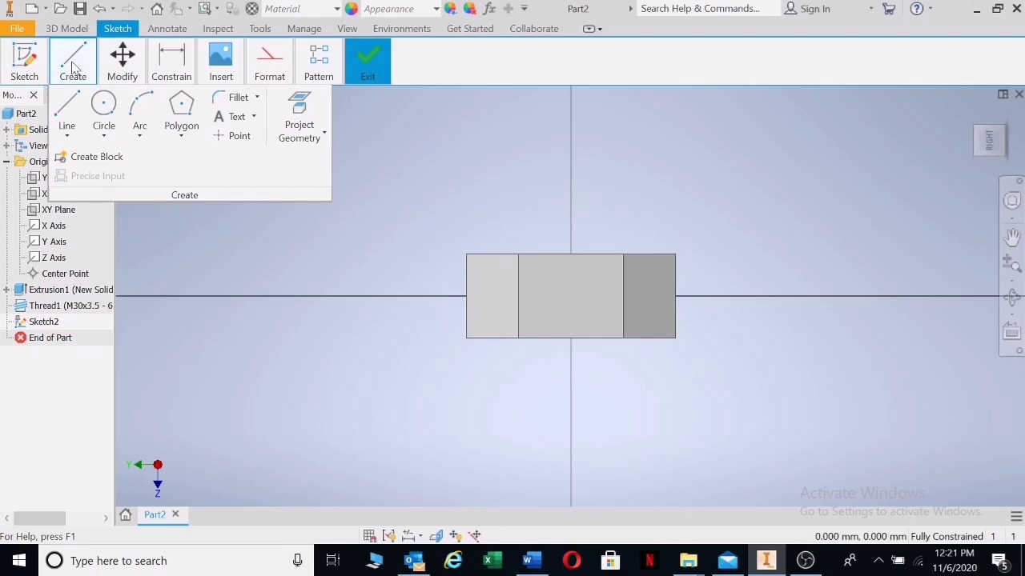
click(307, 119)
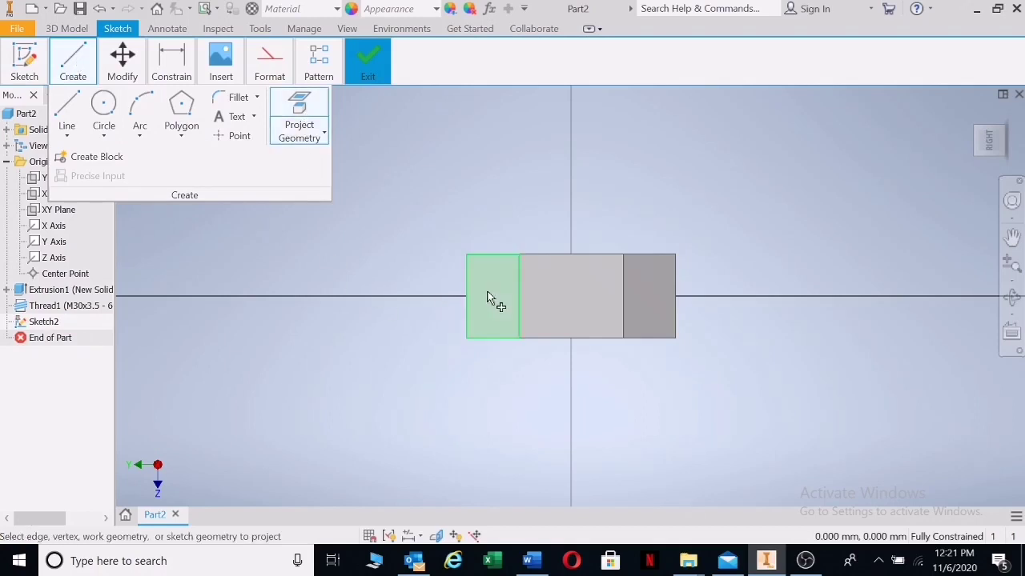
click(637, 290)
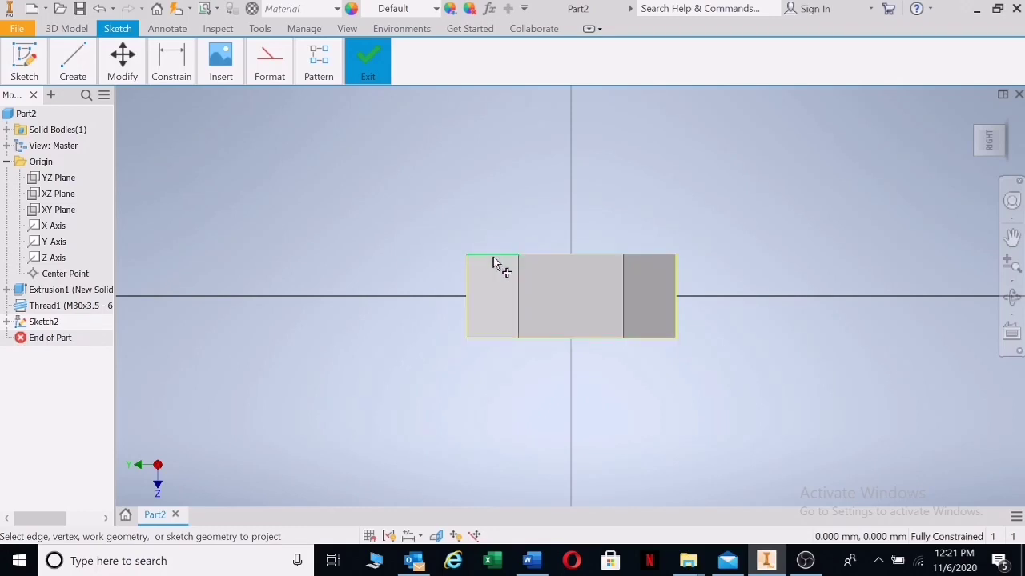
Draw a short vertical line rising from the centre of the nut's top edge
key(l)
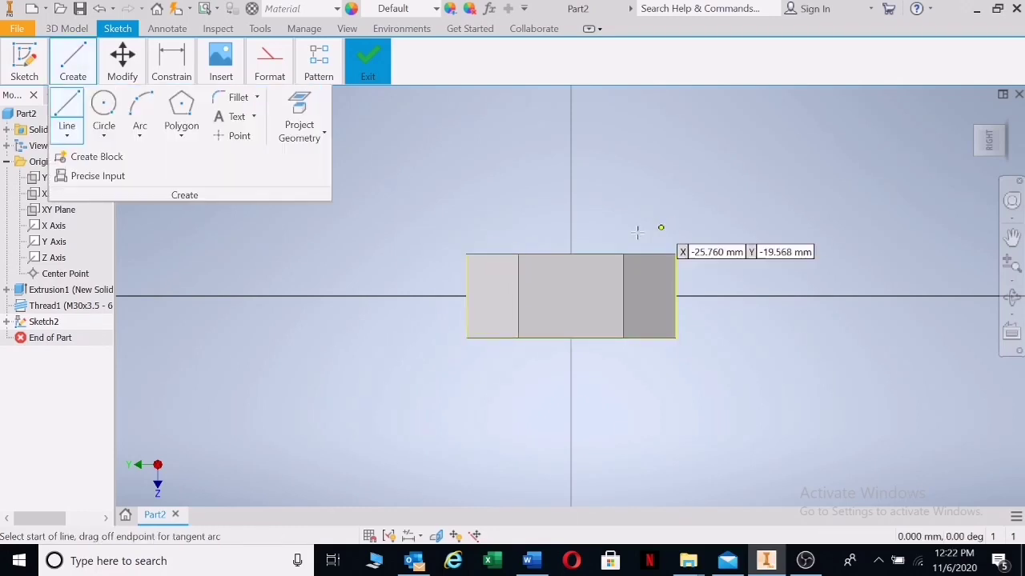
click(570, 254)
click(571, 200)
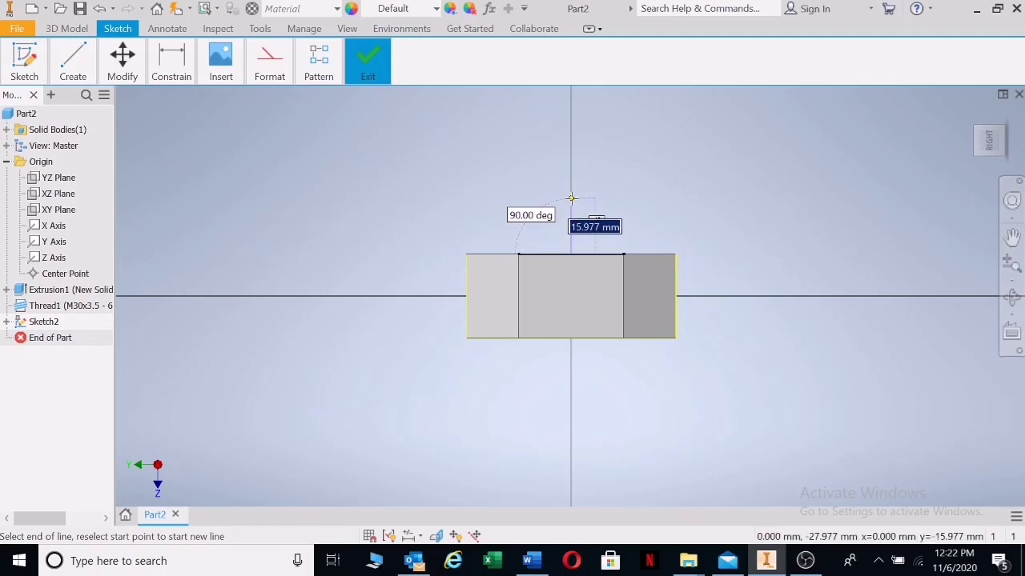
right_click(667, 188)
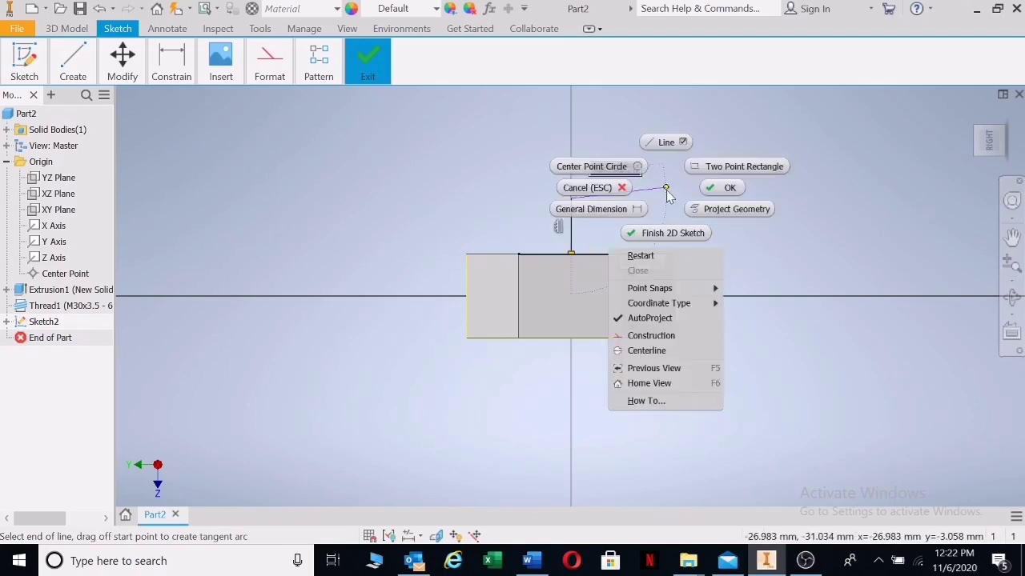
key(Escape)
key(Escape)
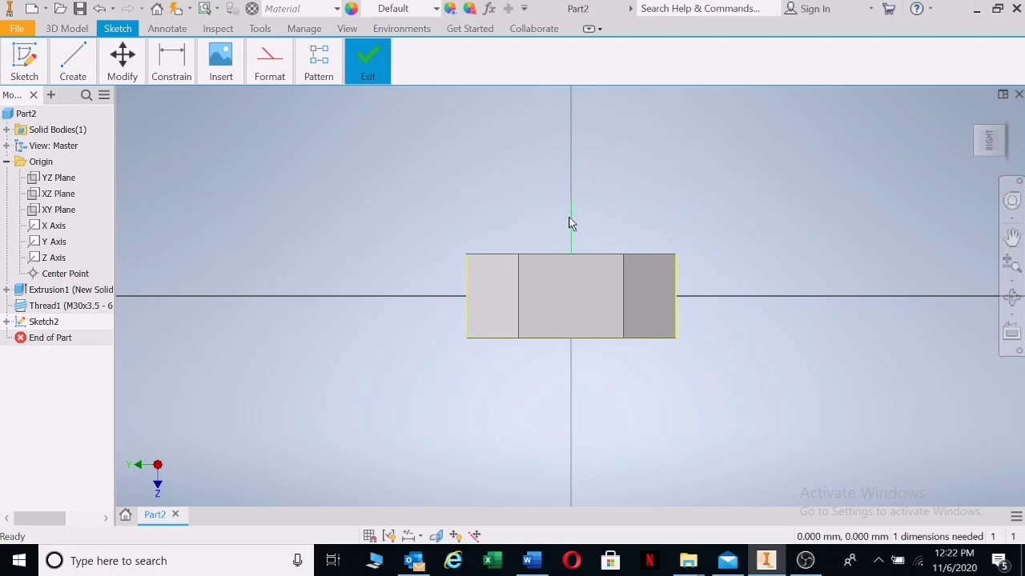
Draw a chamfer line from the nut's top-left corner to its top edge
click(72, 63)
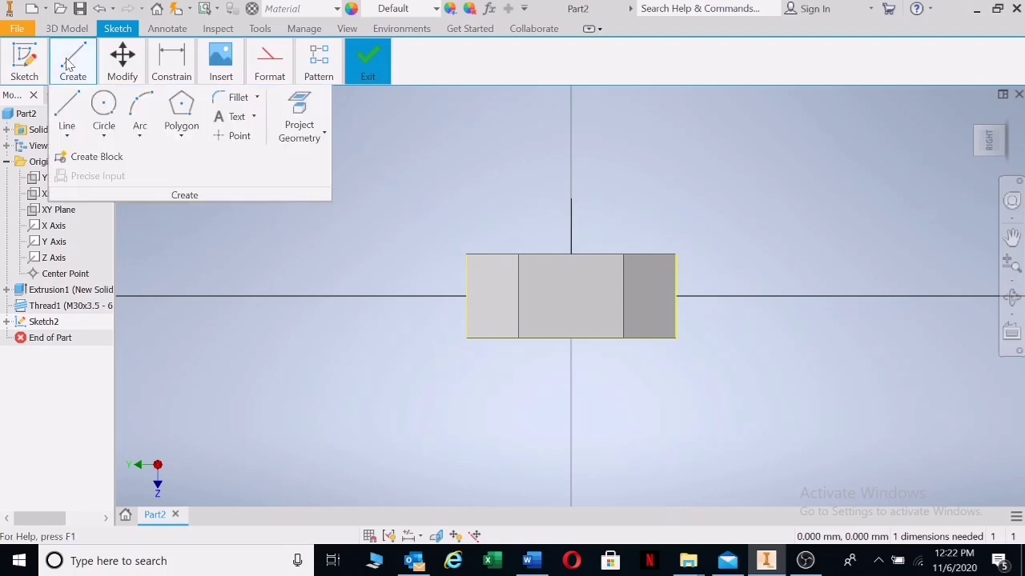
click(67, 108)
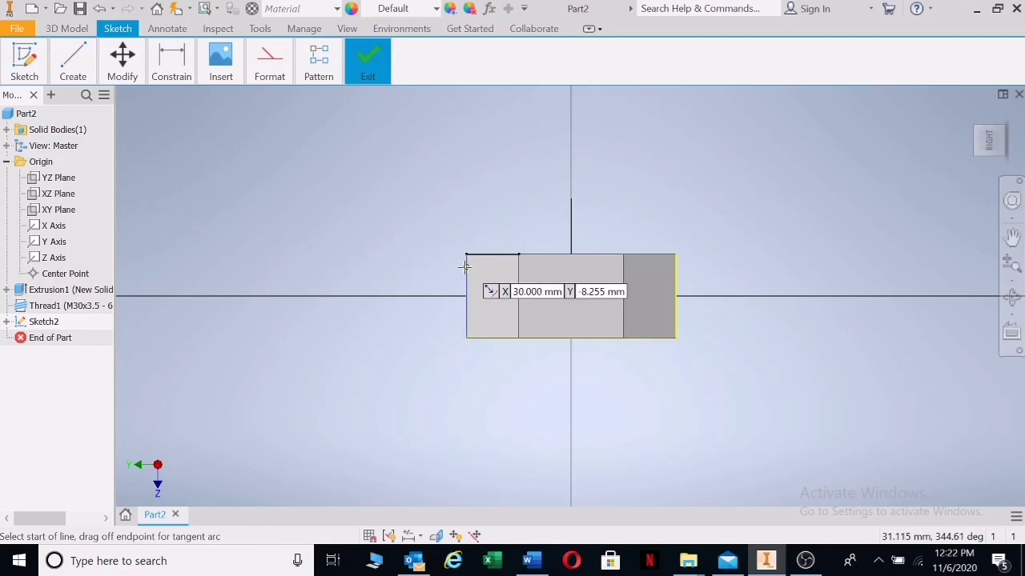
click(466, 266)
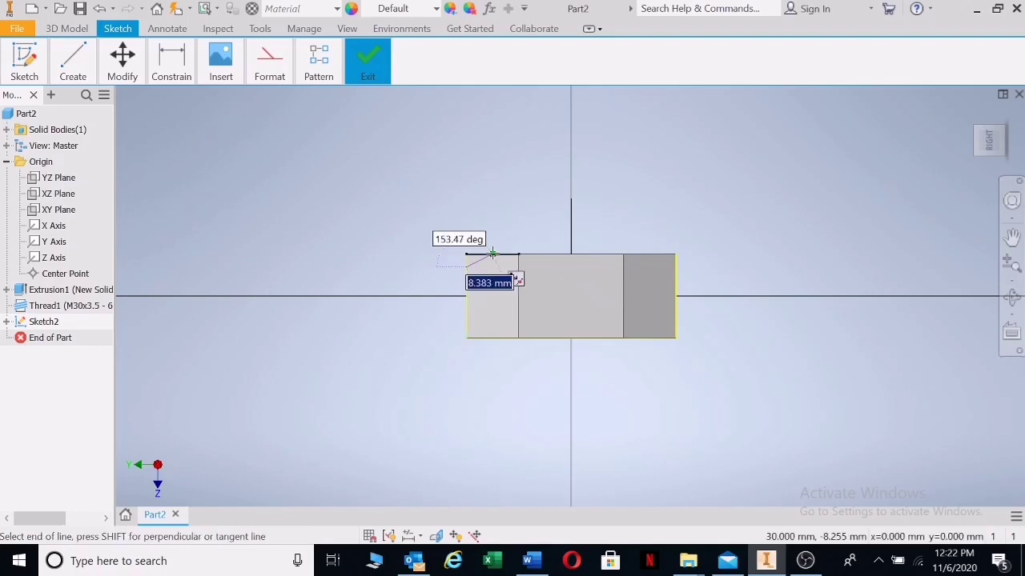
click(493, 254)
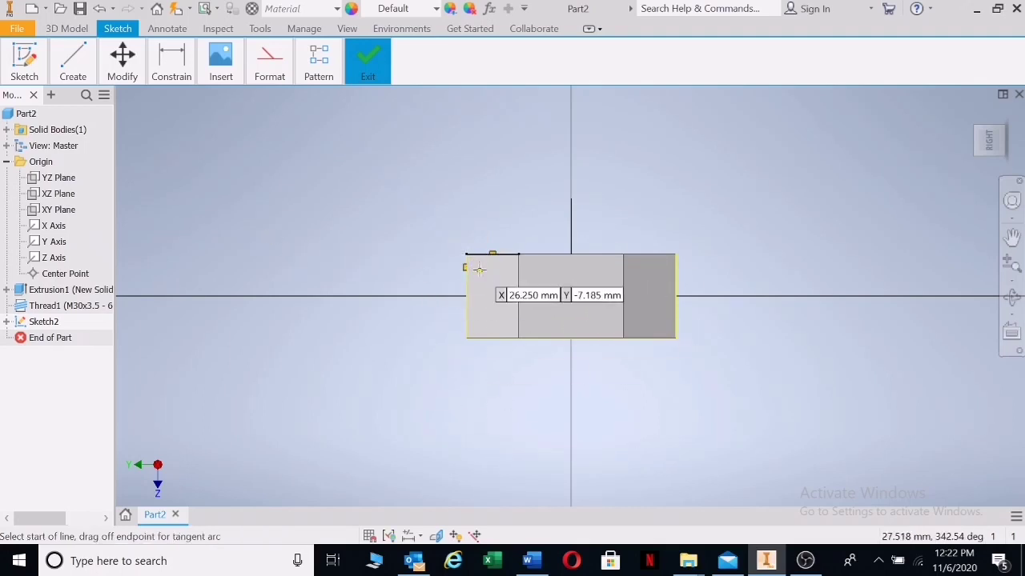
Dimension the chamfer line's angle as 30 degrees
click(182, 82)
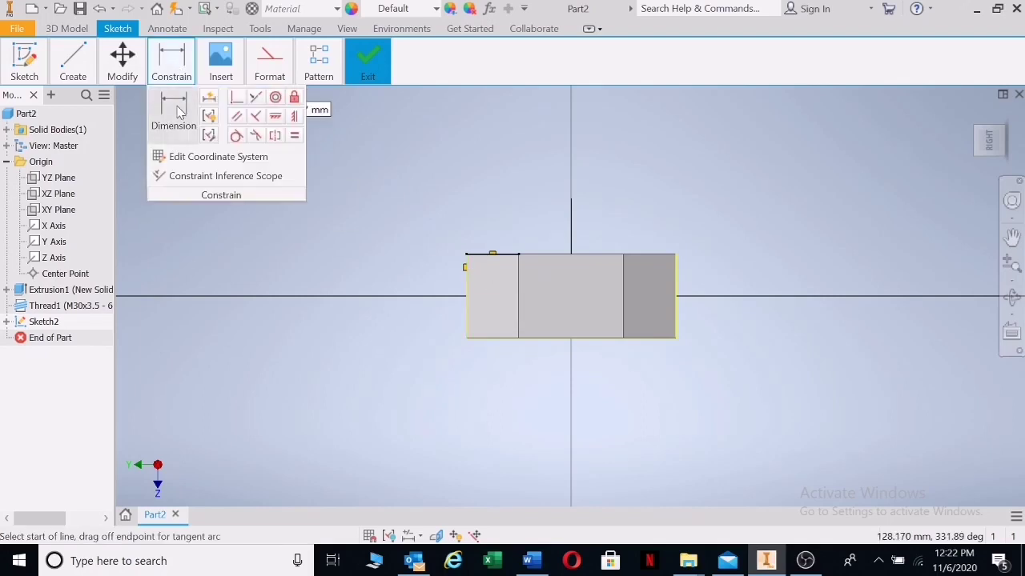
click(175, 113)
click(481, 263)
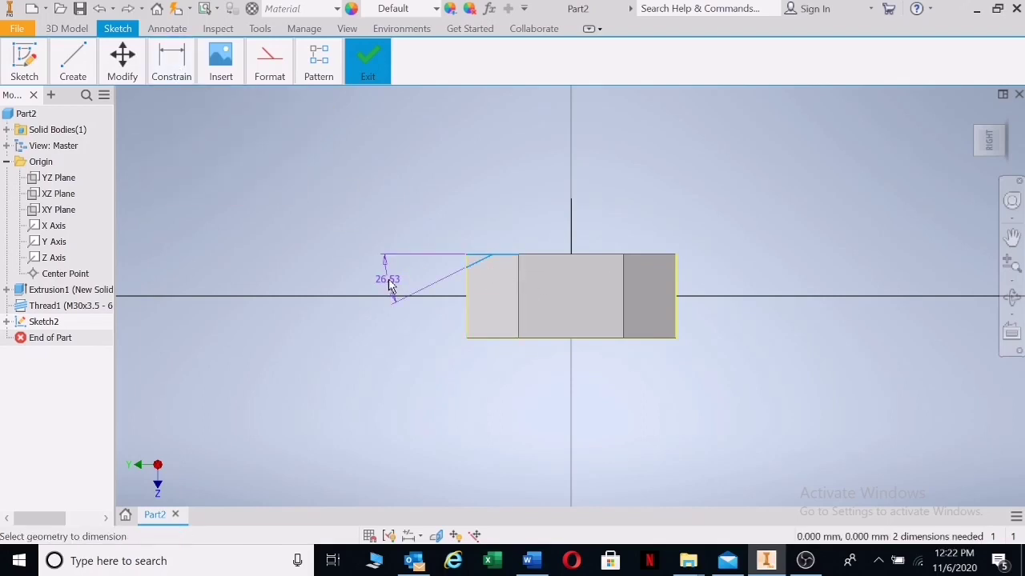
click(389, 286)
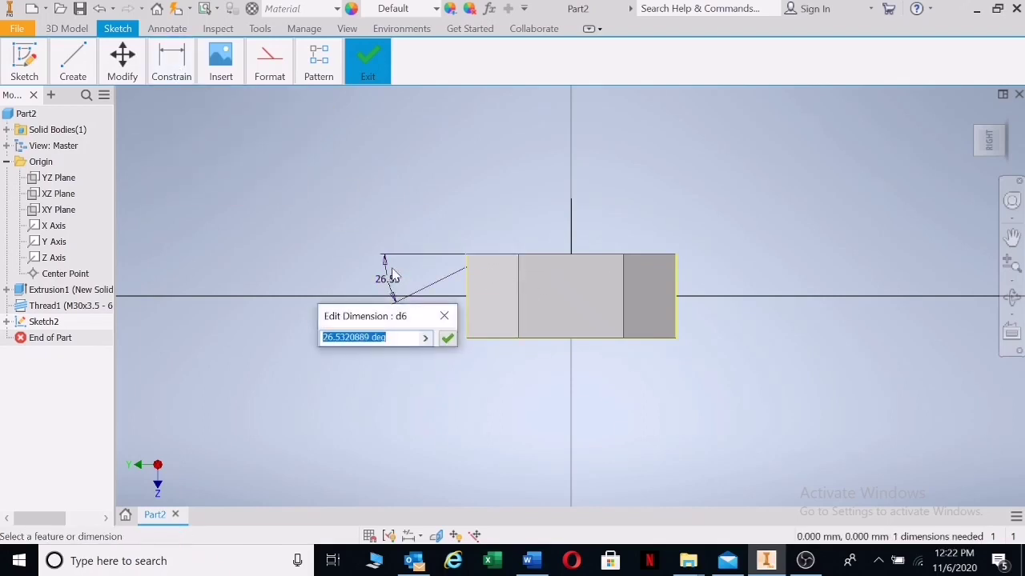
text(30)
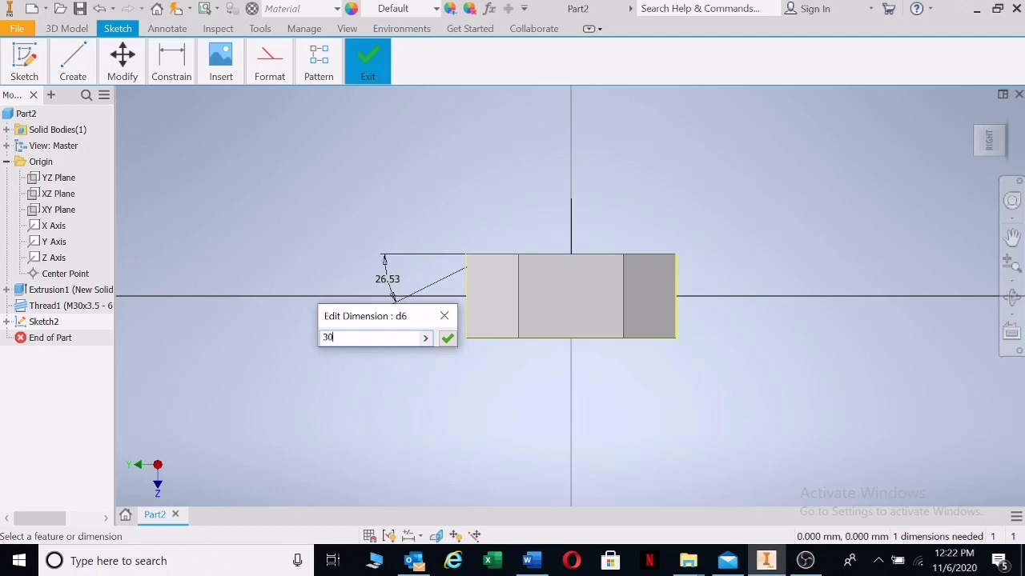
click(448, 338)
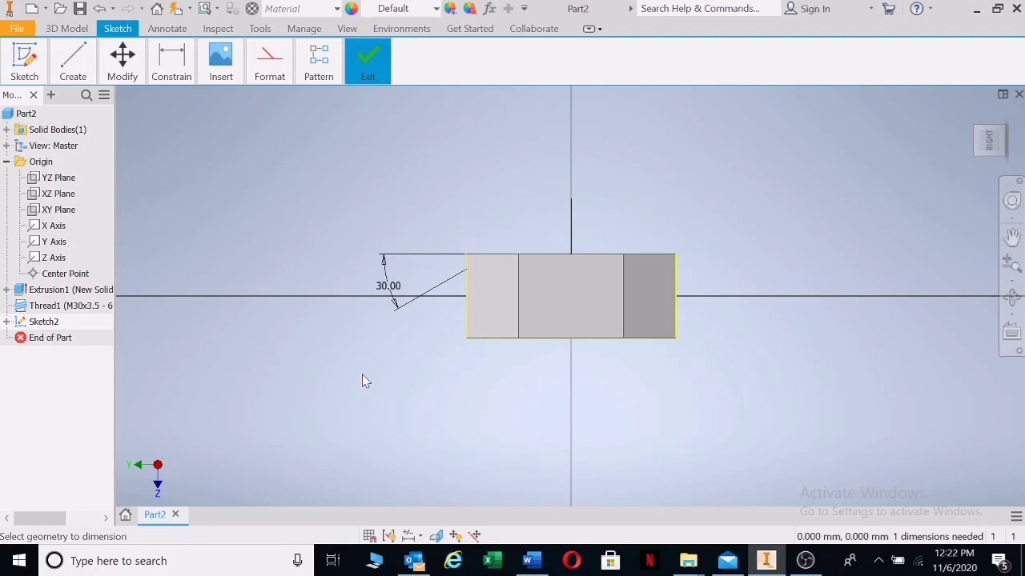
click(174, 71)
click(468, 290)
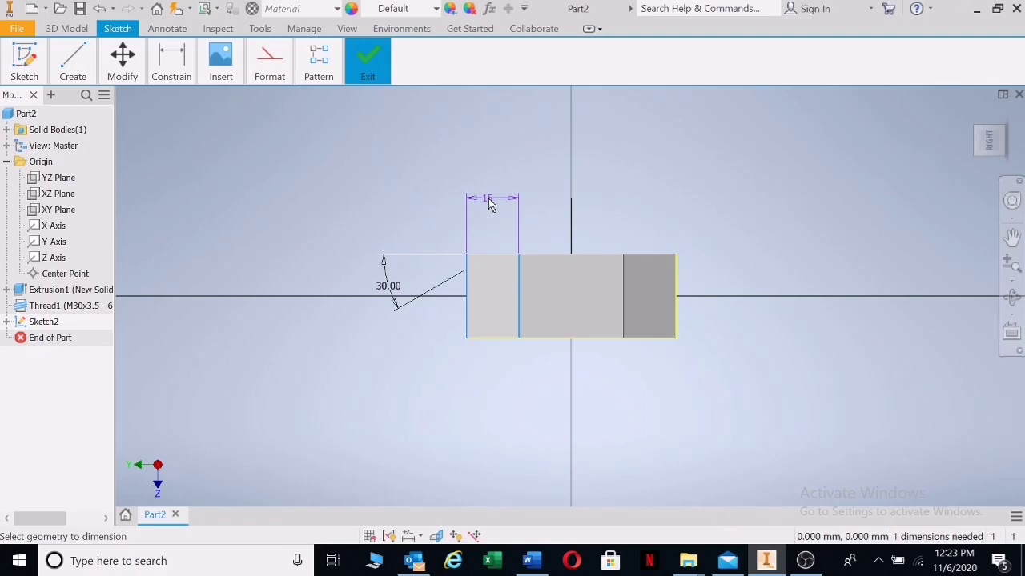
click(171, 64)
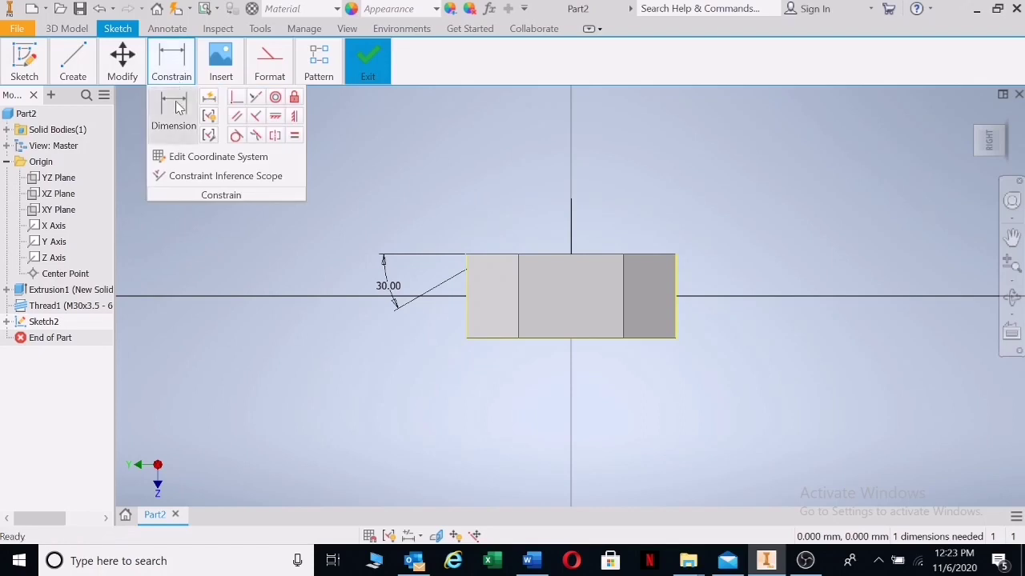
click(493, 258)
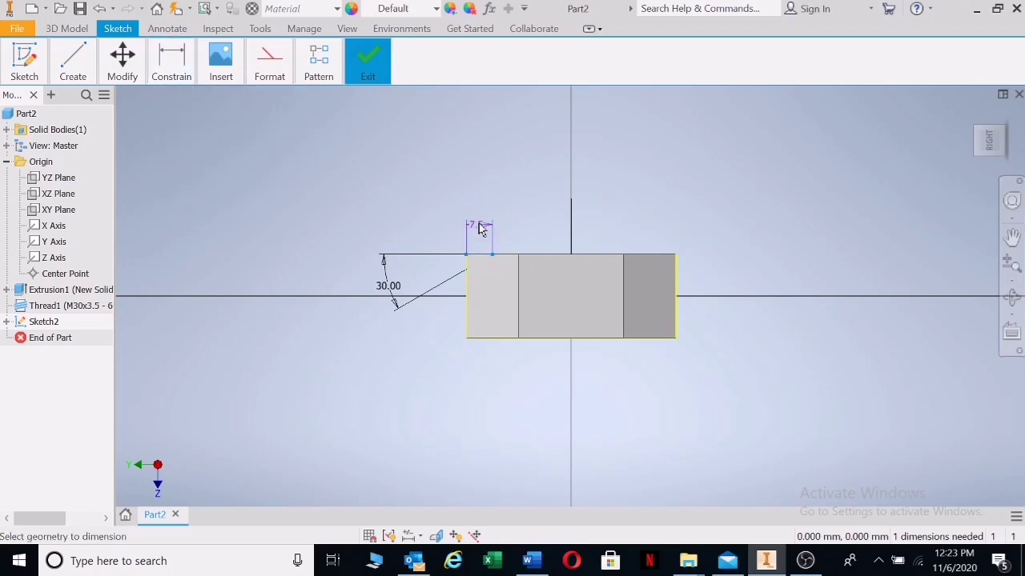
click(480, 197)
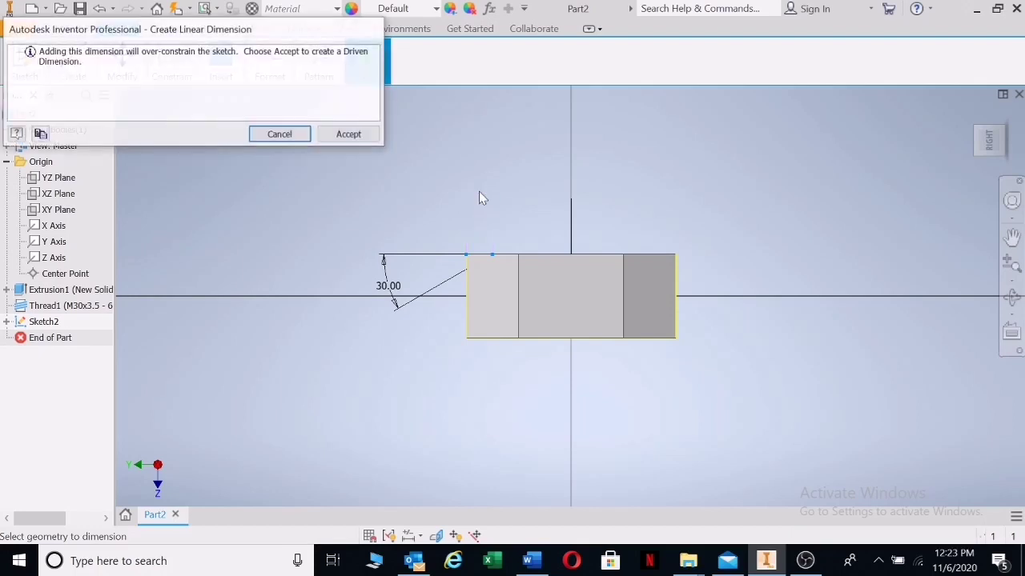
click(297, 136)
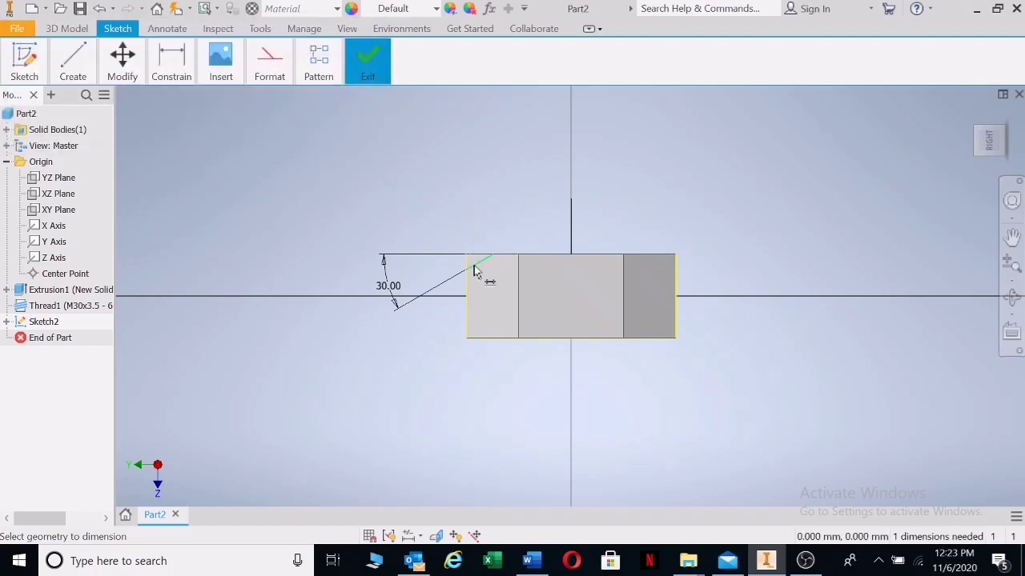
click(527, 560)
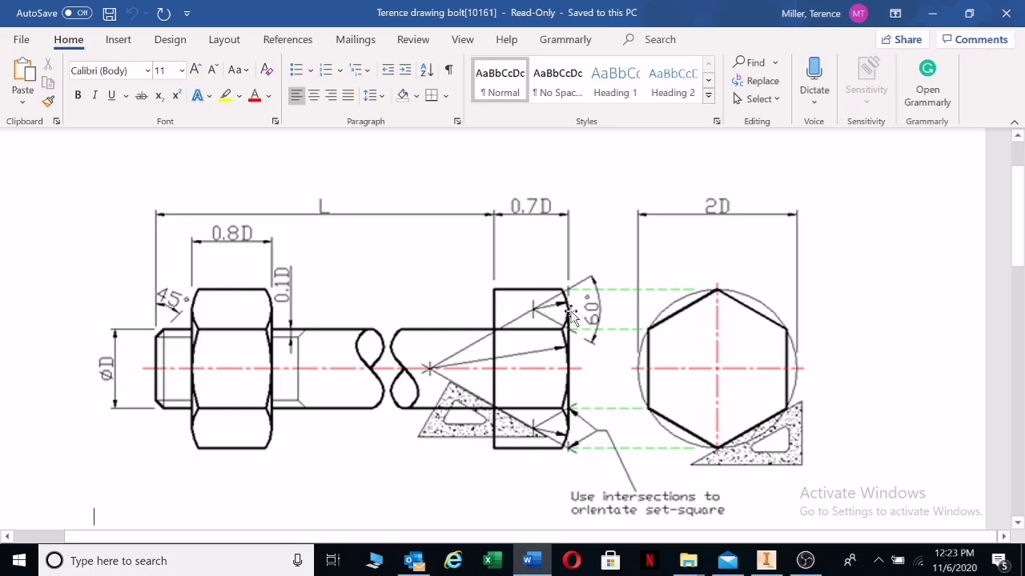
key(alt+Tab)
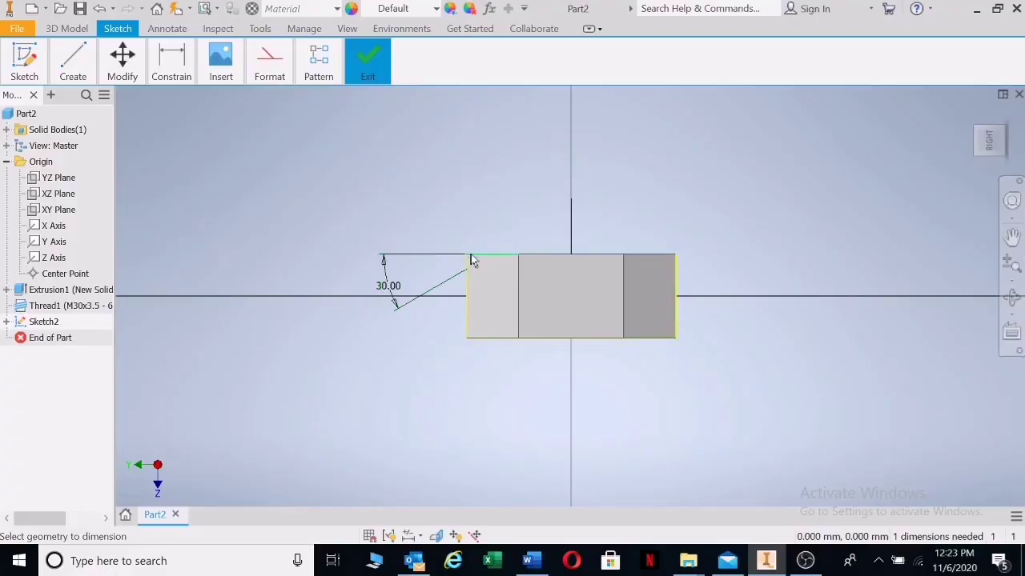
Revolve the chamfer profile 360° around the vertical sketch line as a Cut, bevelling the top edge
click(463, 276)
key(r)
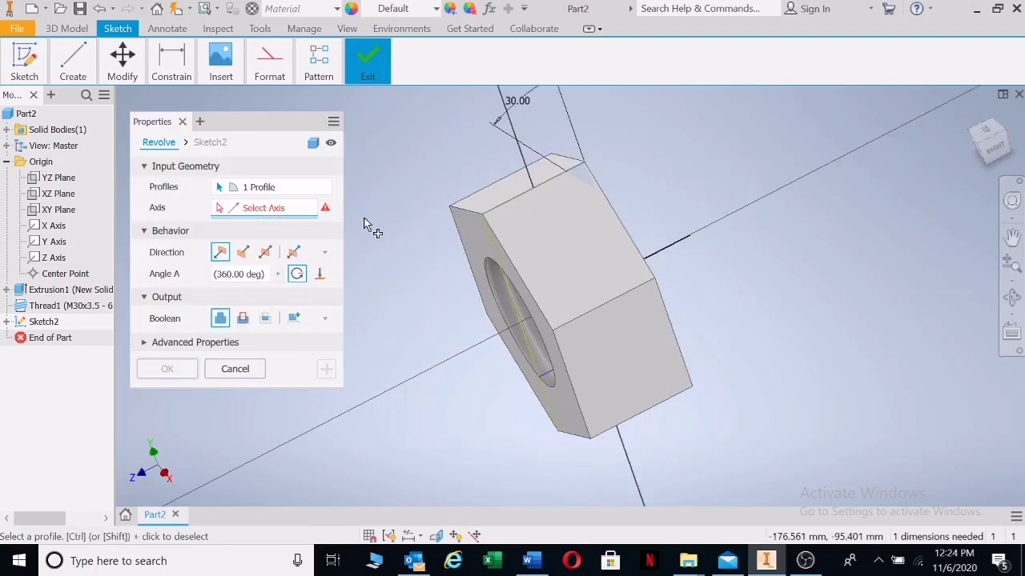
click(664, 254)
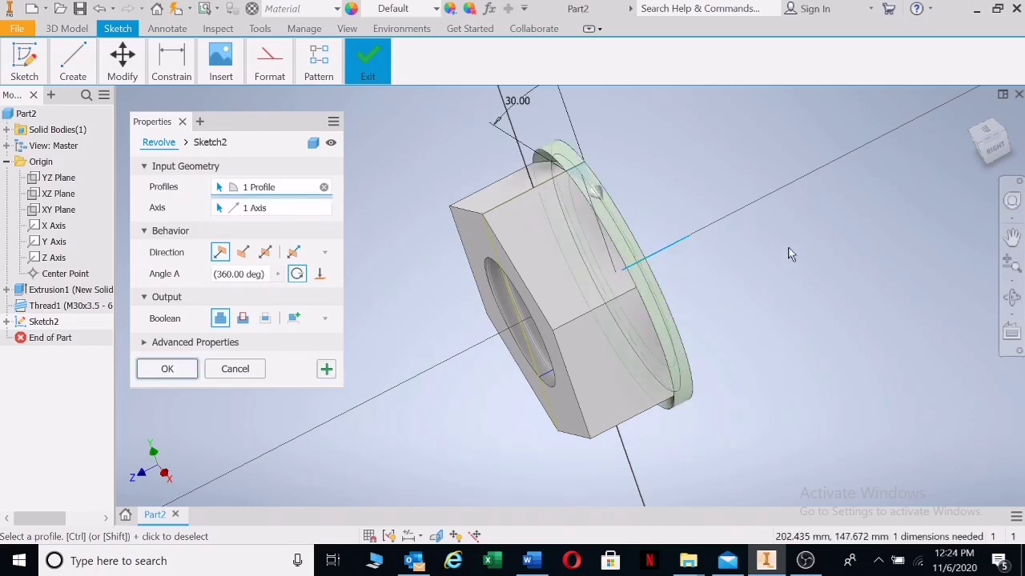
click(1011, 298)
drag(549, 281, 540, 233)
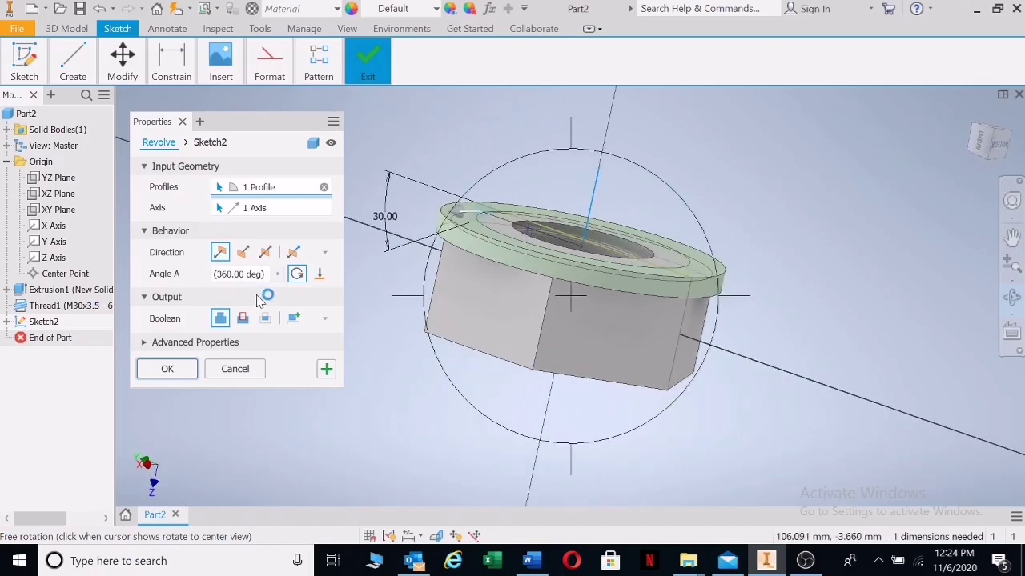
click(244, 320)
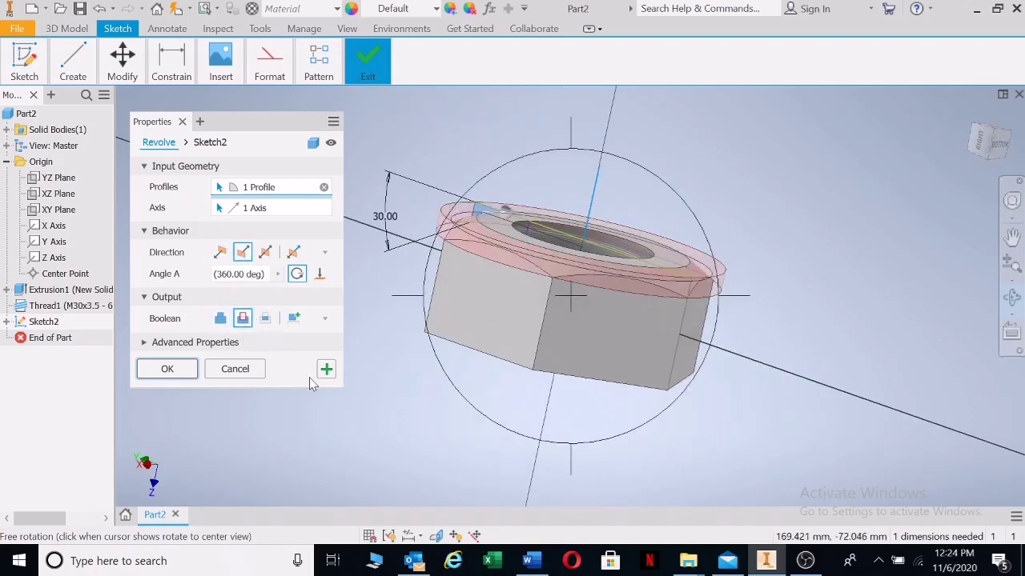
click(168, 370)
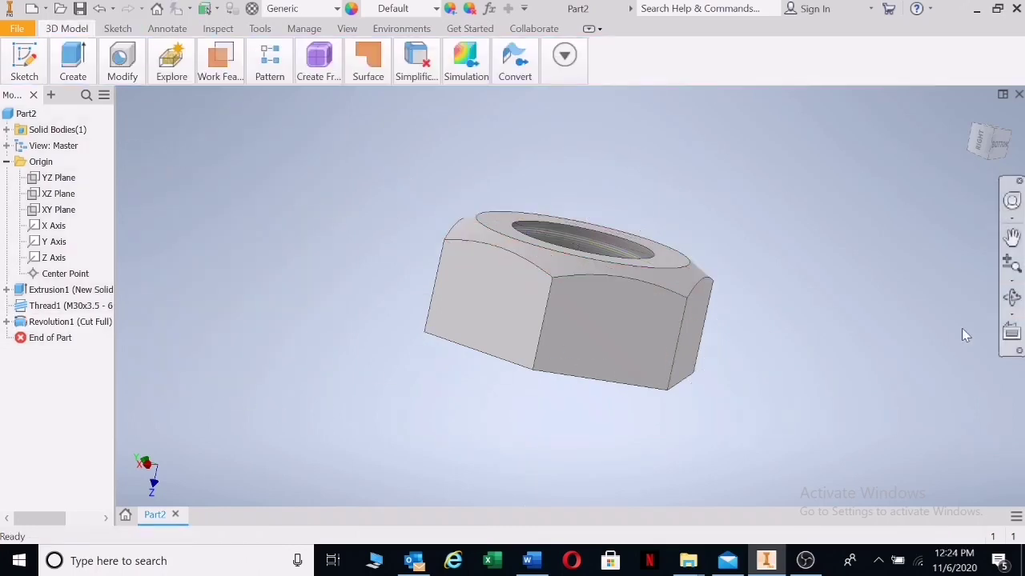
Undo Revolution1 to return to Sketch2, orbiting the nut to a side-on view
click(1012, 297)
drag(677, 286, 551, 306)
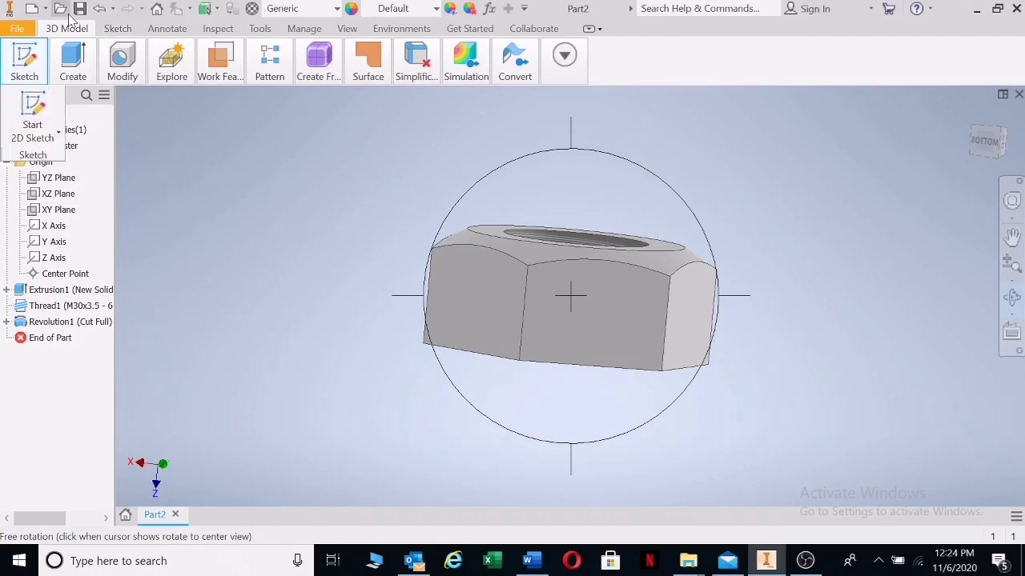
click(99, 10)
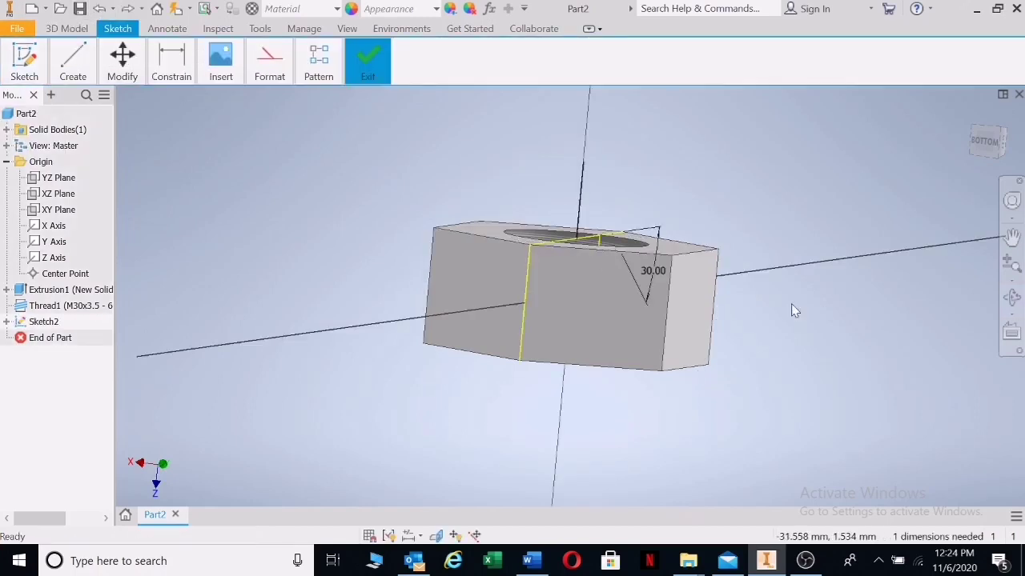
click(1011, 297)
drag(622, 322, 544, 323)
key(Escape)
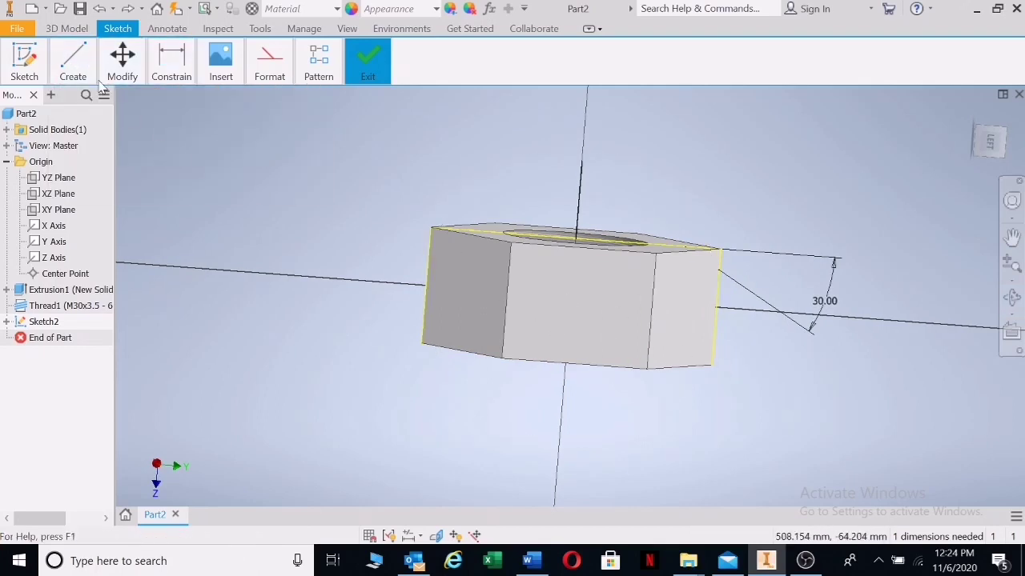
Draw a chamfer line from the nut's lower corner and dimension its angle at 30°
click(66, 108)
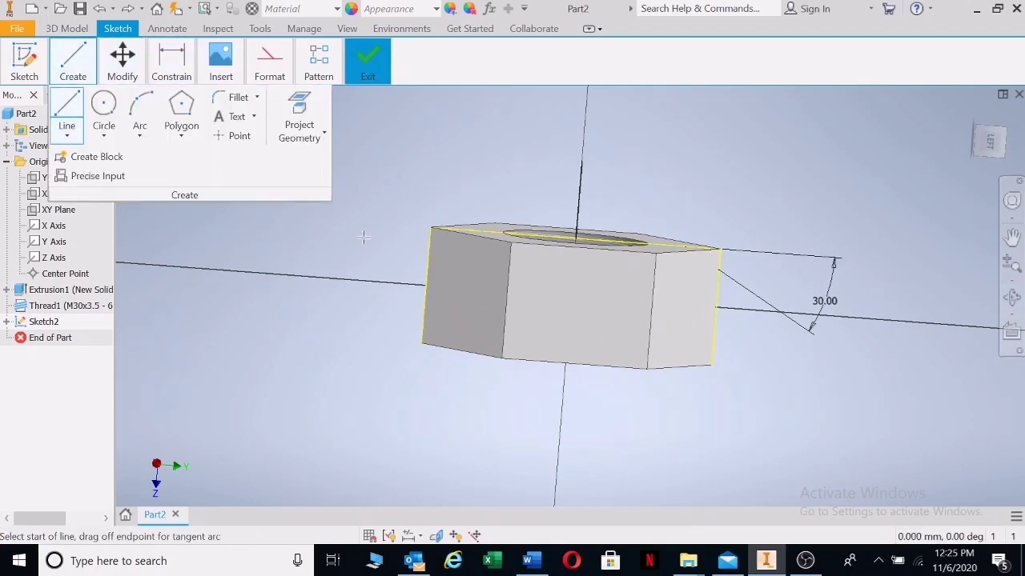
click(711, 364)
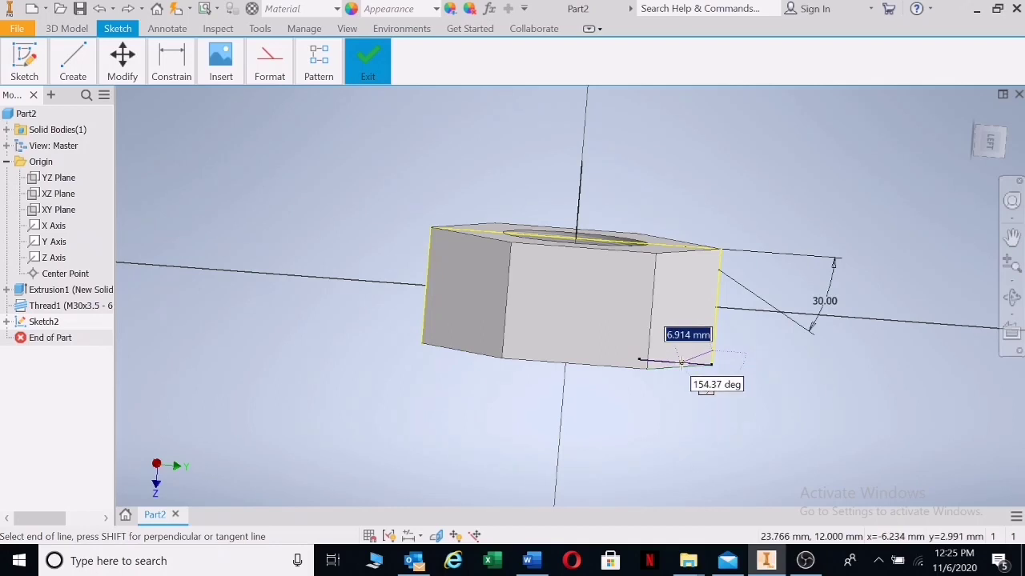
click(639, 359)
click(182, 81)
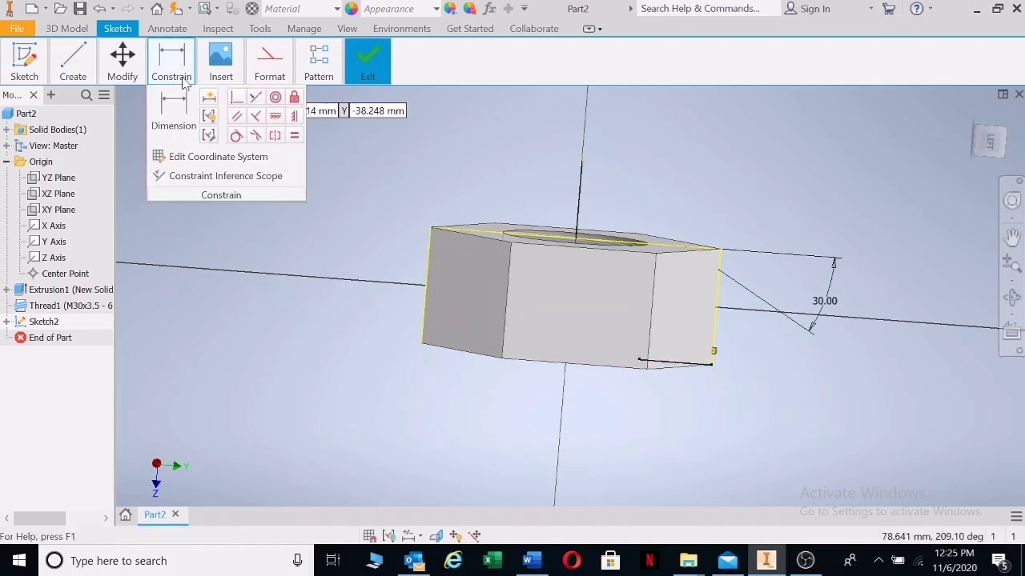
click(175, 113)
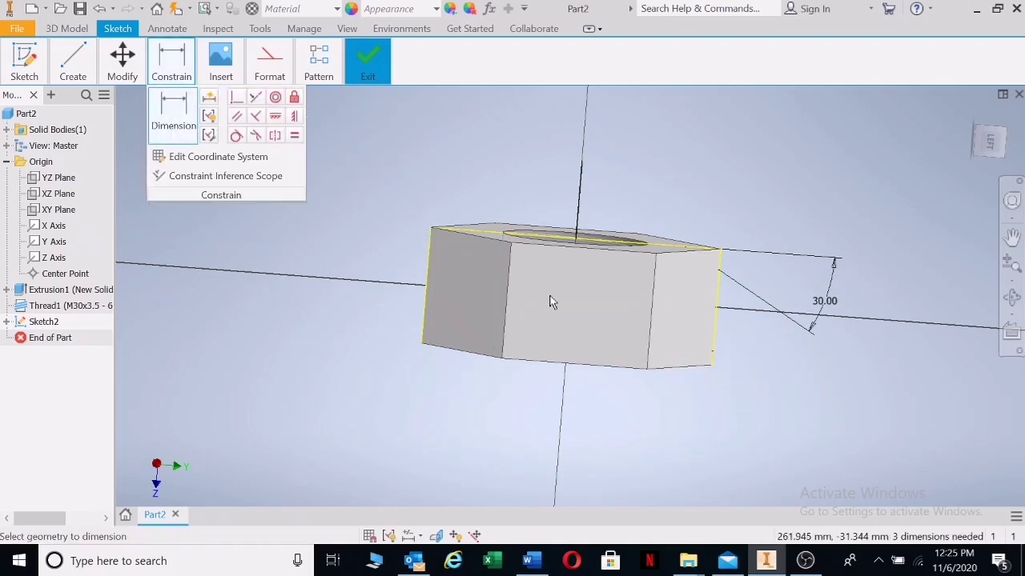
click(702, 364)
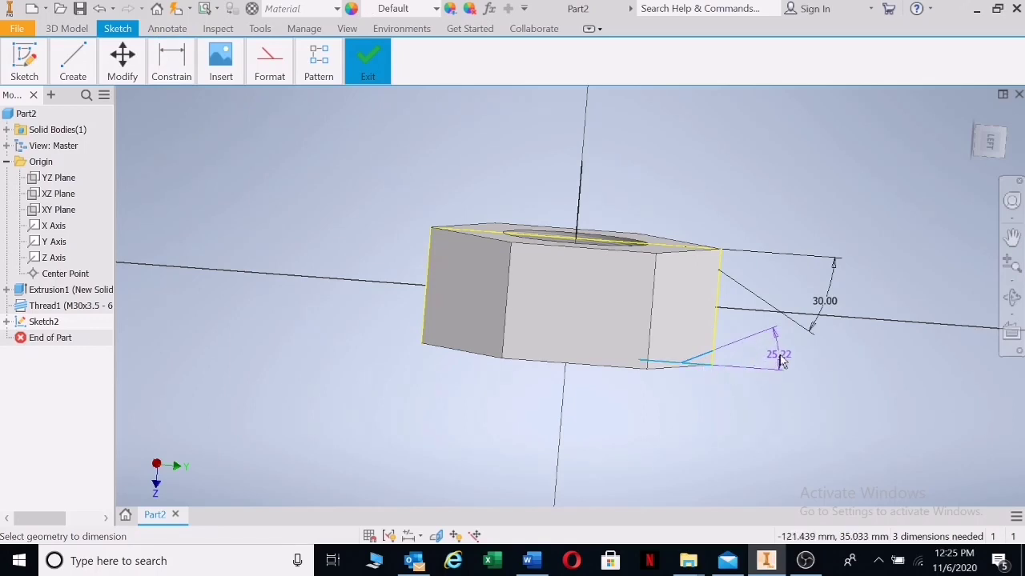
click(779, 359)
text(30)
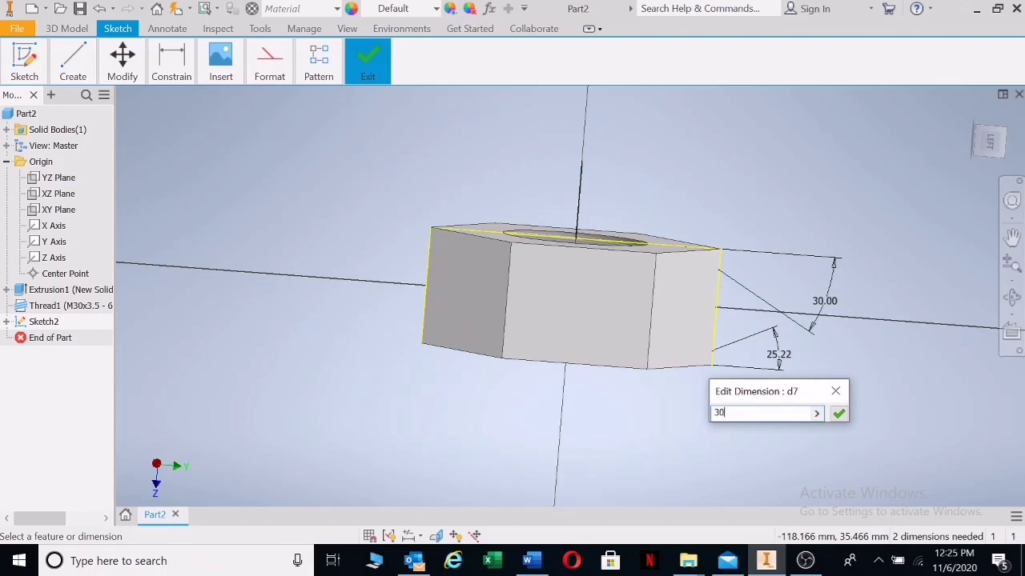
key(Return)
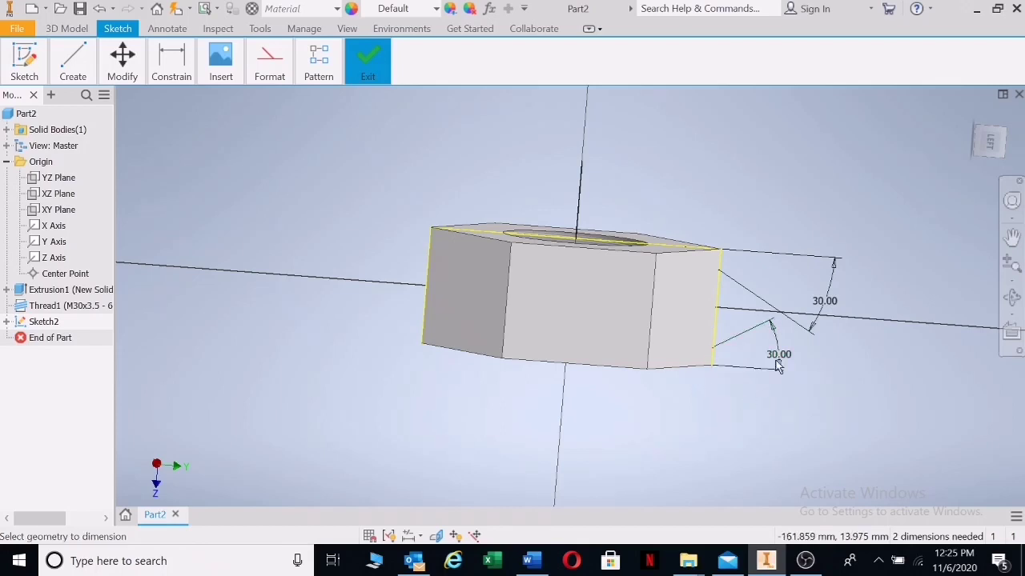
click(1011, 297)
Orbit to the underside and change the short lower chamfer line's dimension from 6.352 to 7.5 mm
mouse_move(666, 349)
mouse_down()
mouse_move(617, 332)
mouse_move(613, 318)
mouse_move(671, 325)
mouse_move(679, 339)
mouse_up()
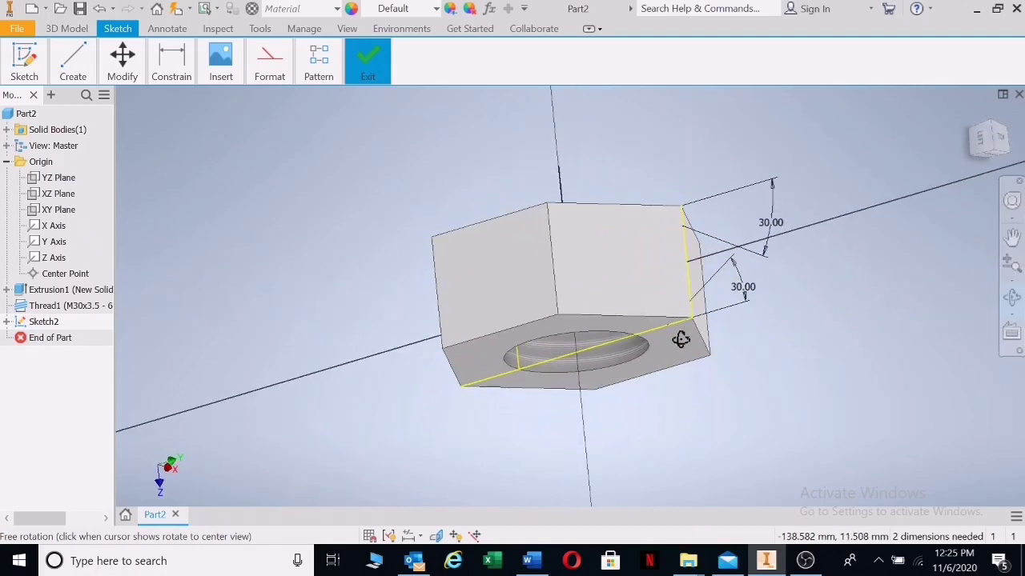
mouse_move(180, 68)
click(173, 108)
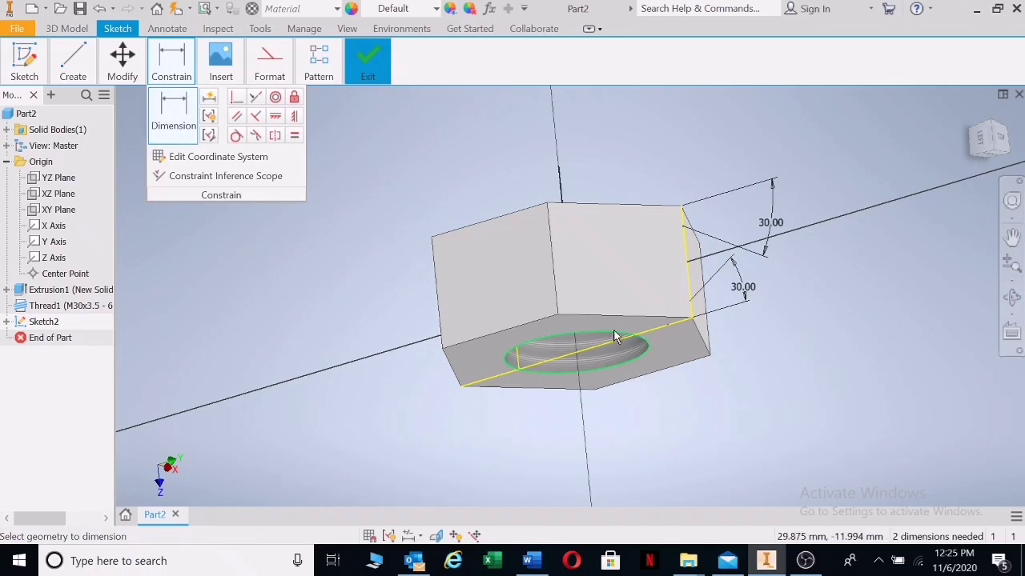
click(693, 324)
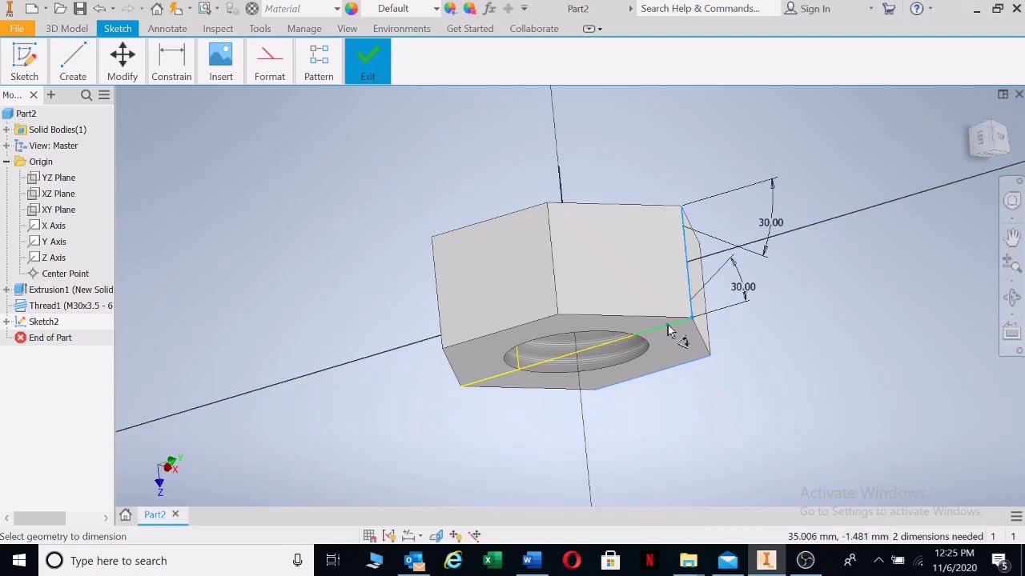
key(Escape)
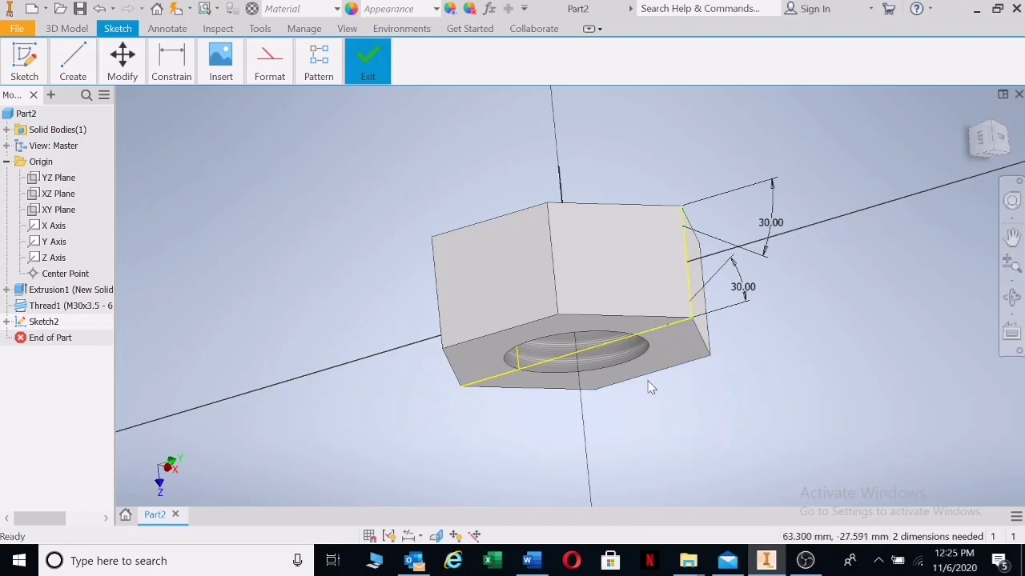
click(171, 64)
click(153, 103)
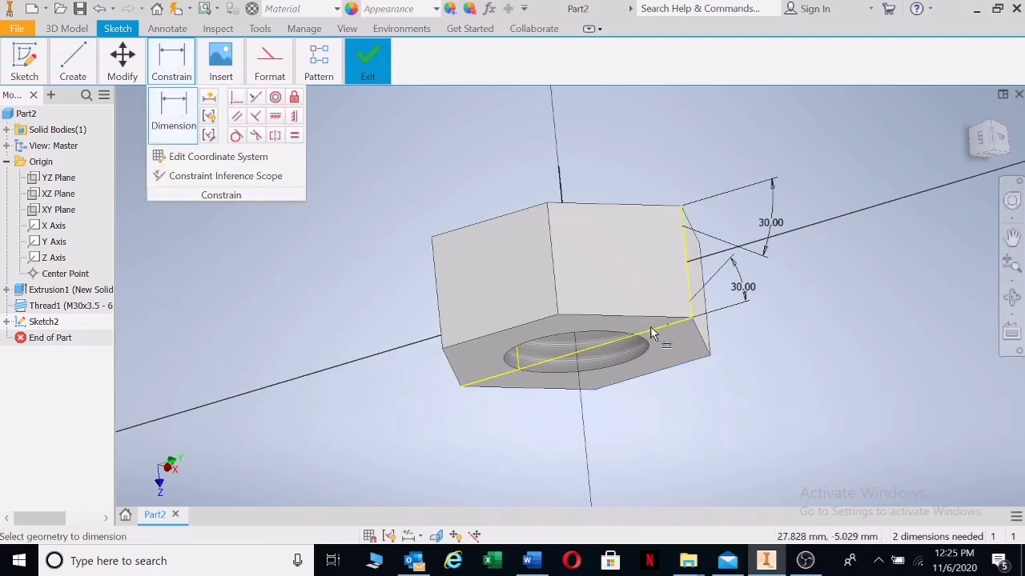
click(694, 328)
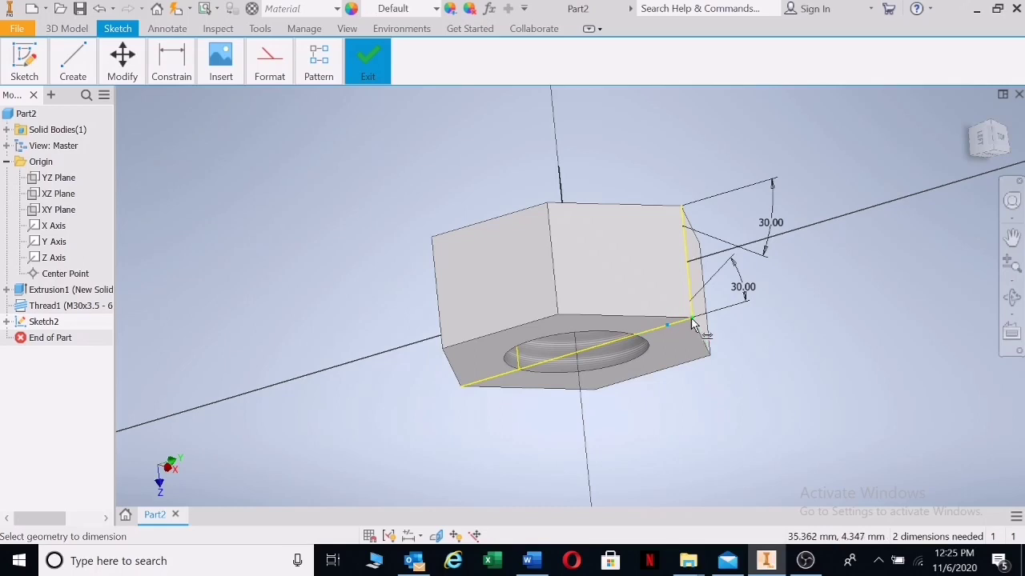
click(694, 427)
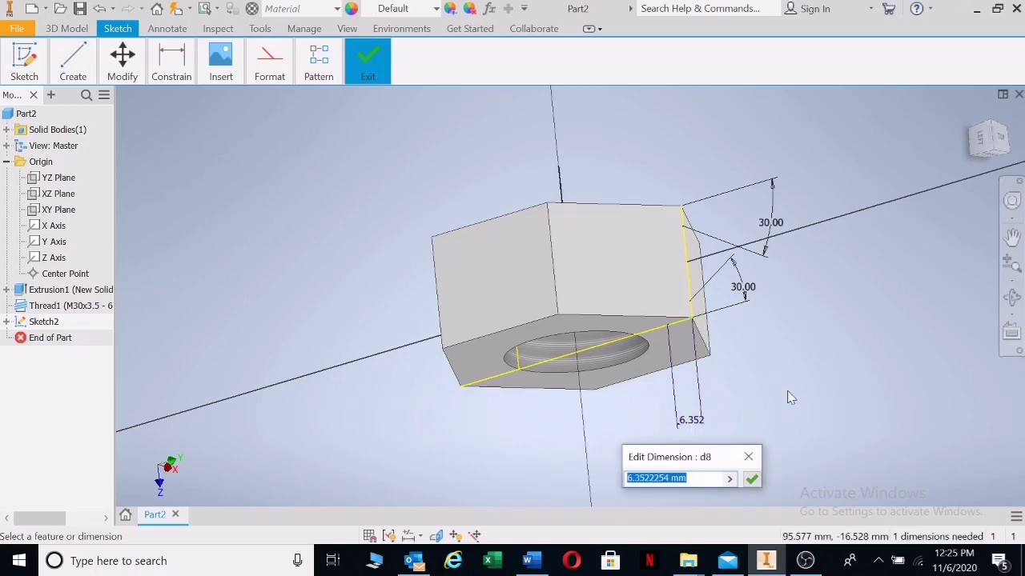
text(7.5)
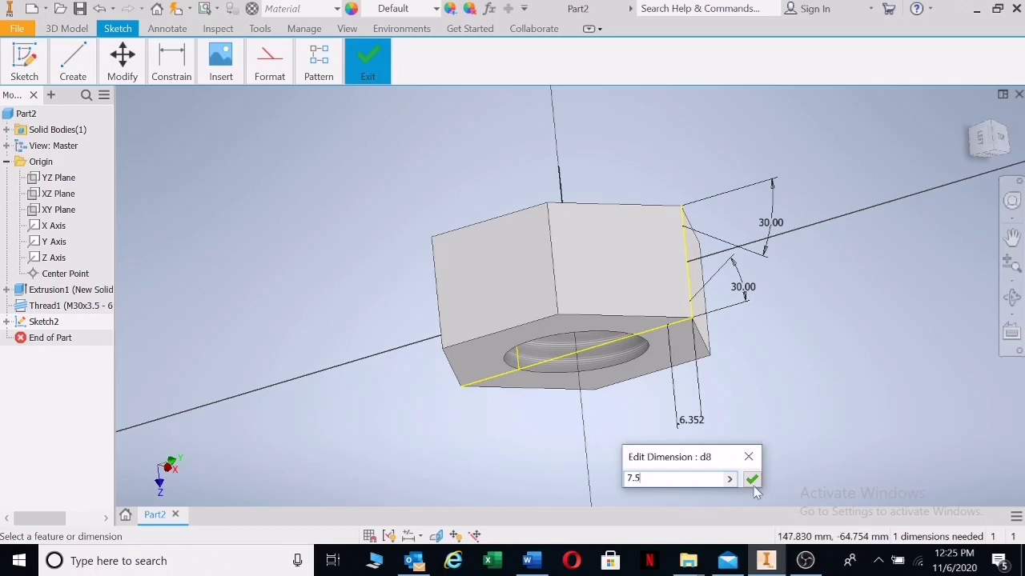
click(750, 479)
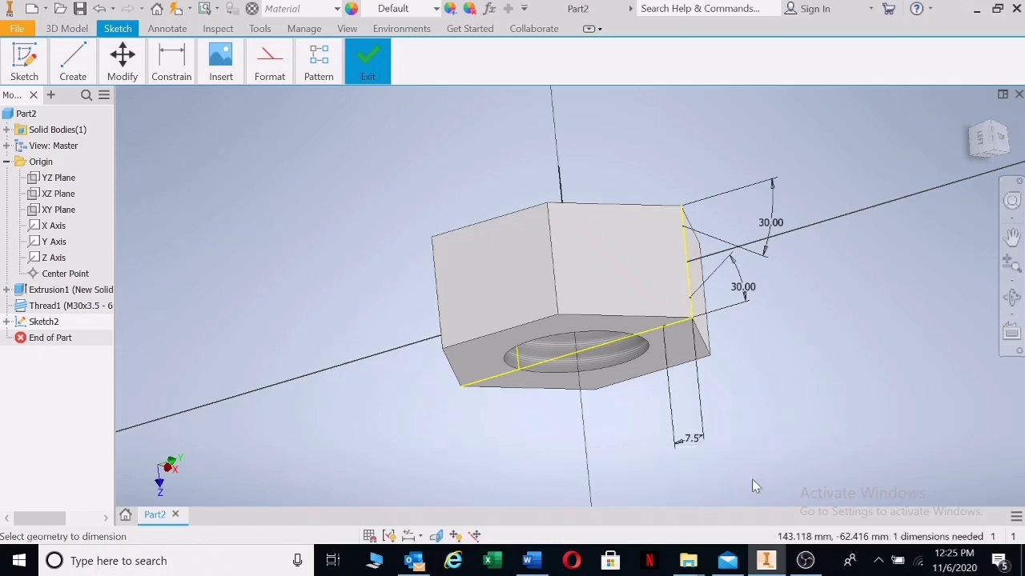
Revolve both chamfer profiles about the vertical centre line as a Cut, creating Revolution1
key(r)
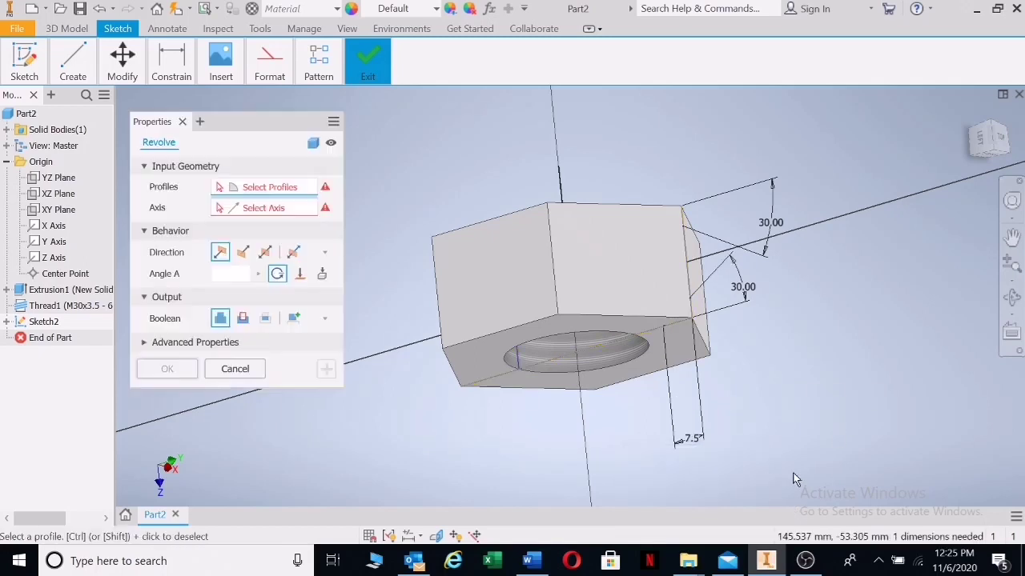
click(687, 322)
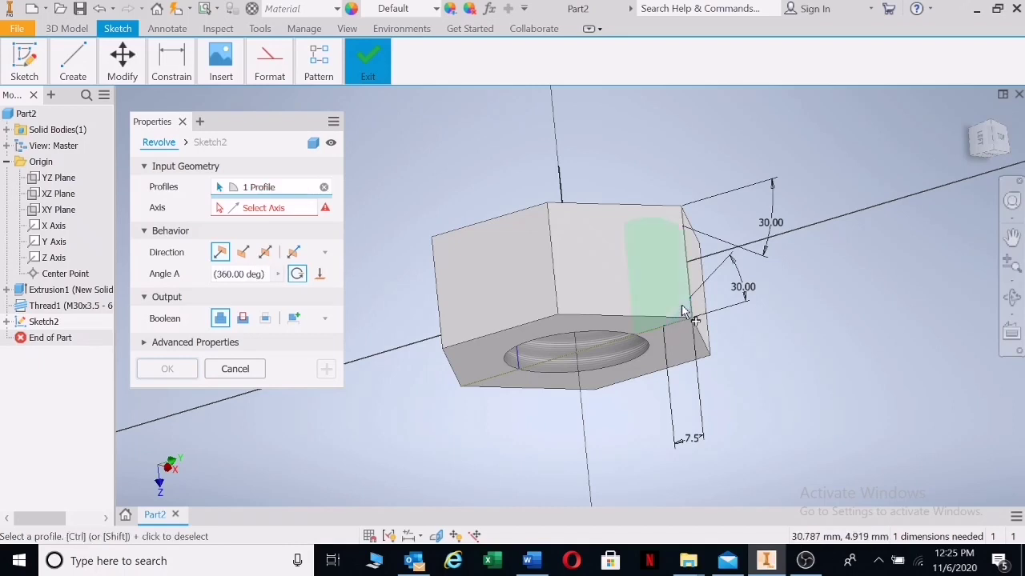
click(672, 220)
click(277, 208)
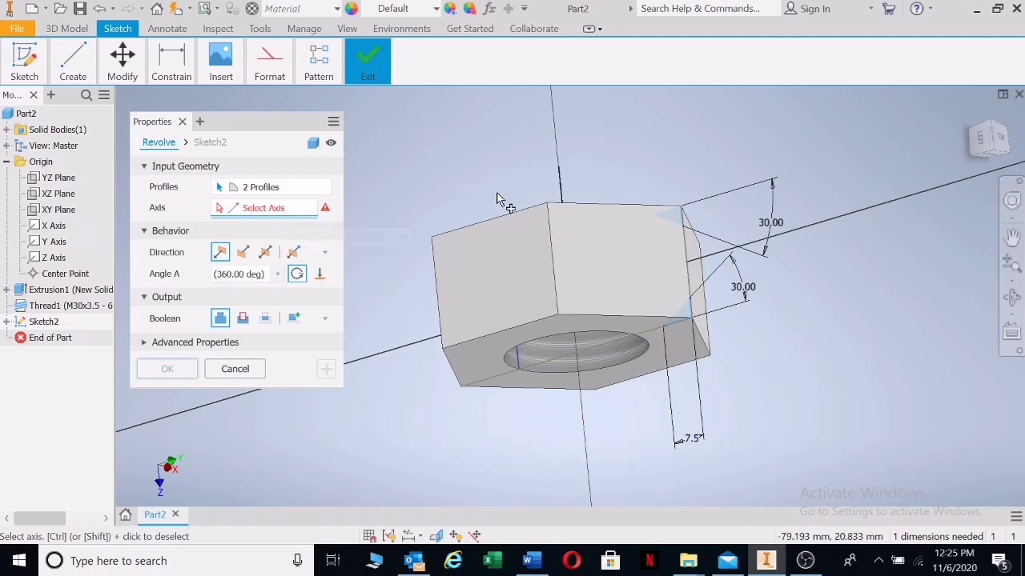
click(559, 185)
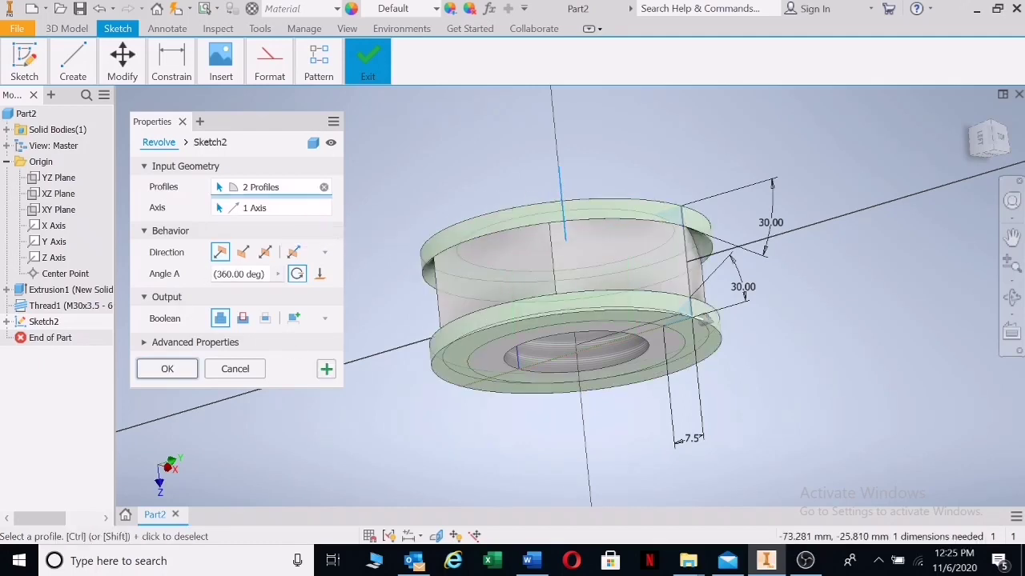
click(243, 319)
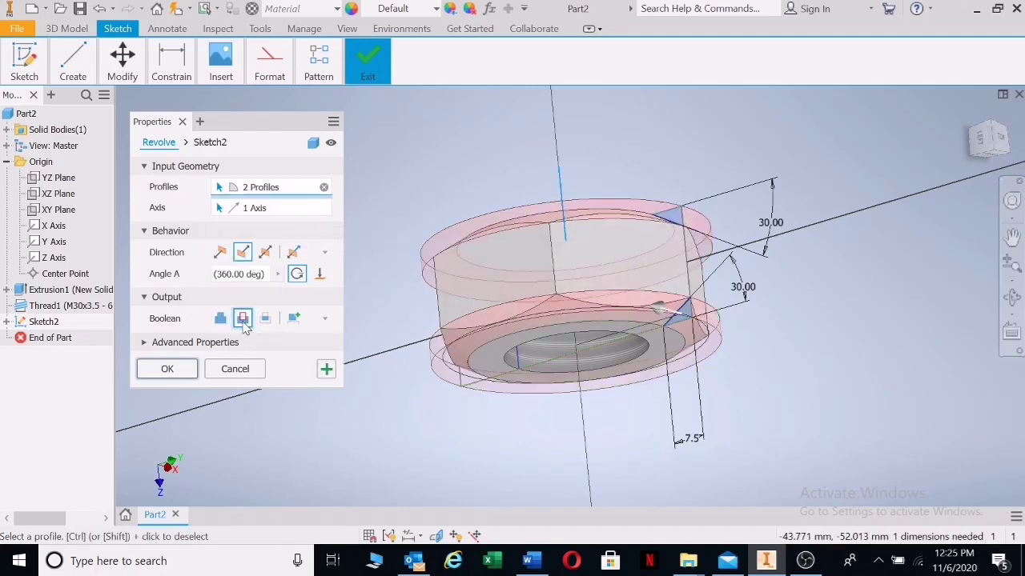
click(186, 371)
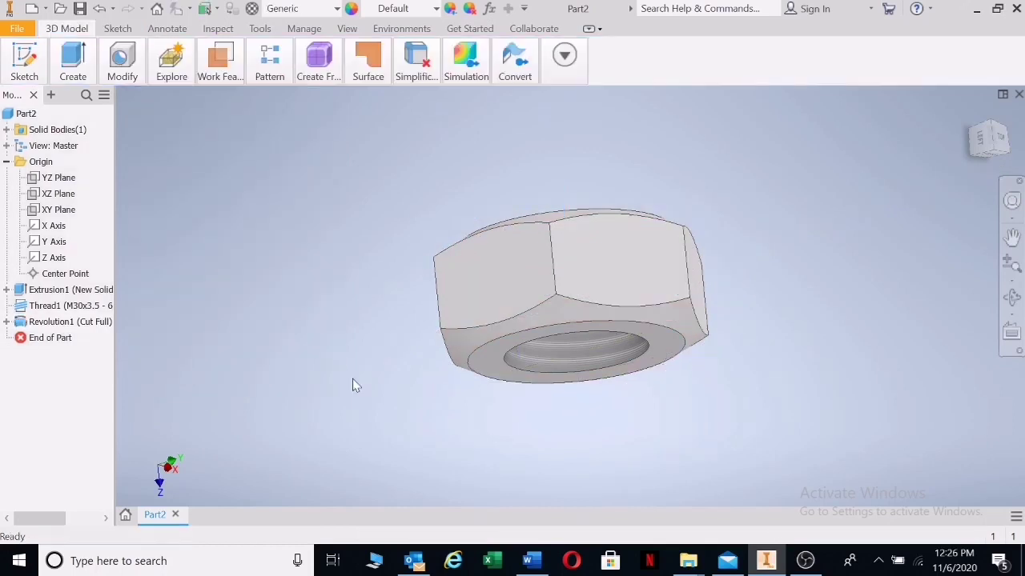
Orbit to show the nut's top face and save the part as M30 Nut
click(1012, 297)
drag(663, 318, 467, 383)
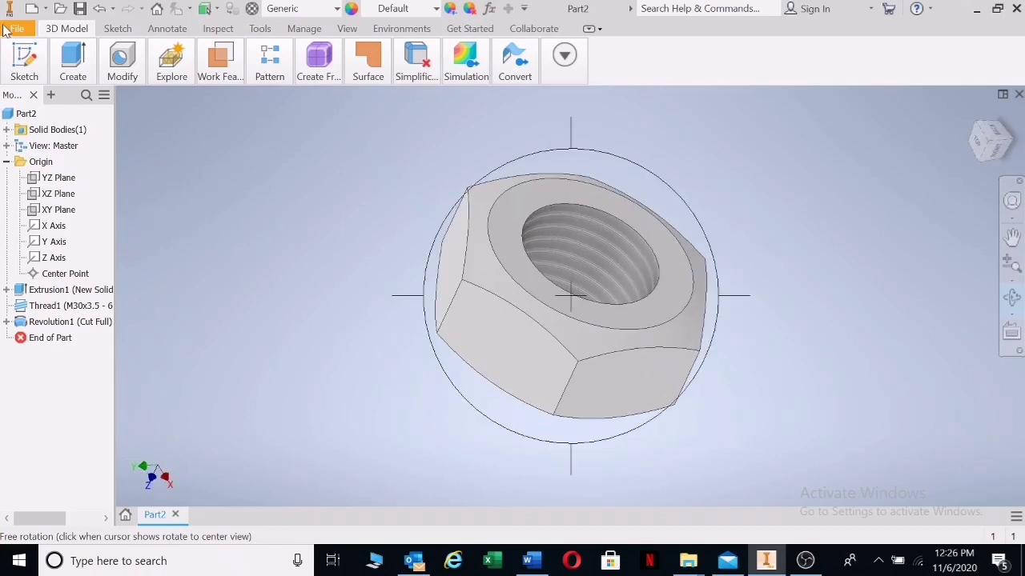
click(80, 8)
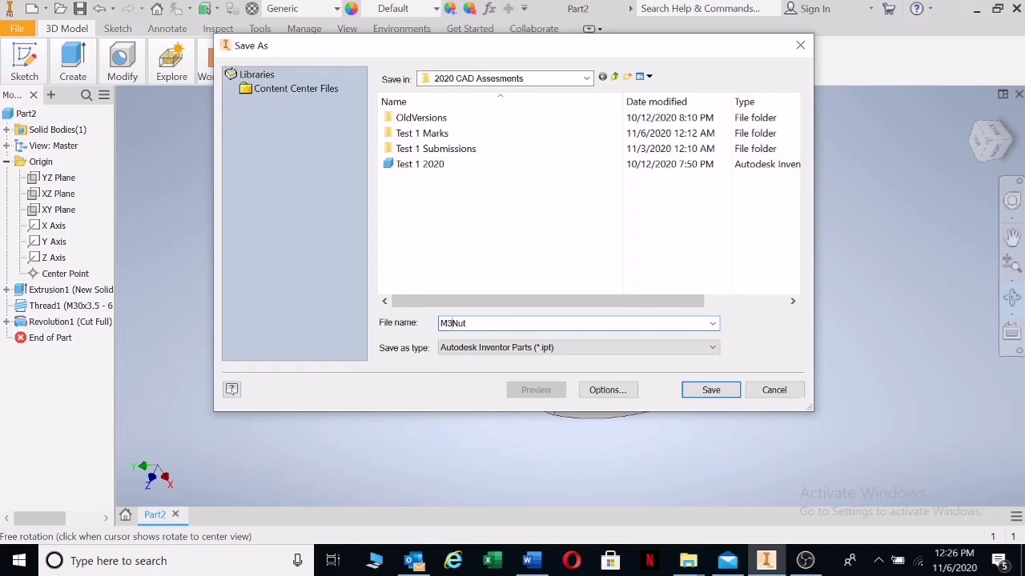
click(712, 390)
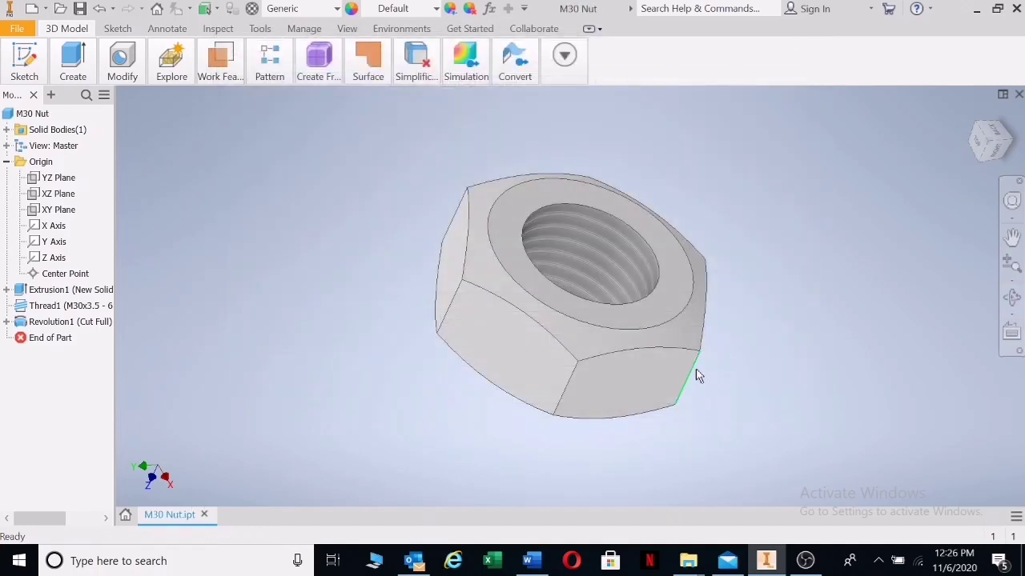
Close the M30 Nut document and start creating a new file
mouse_move(697, 376)
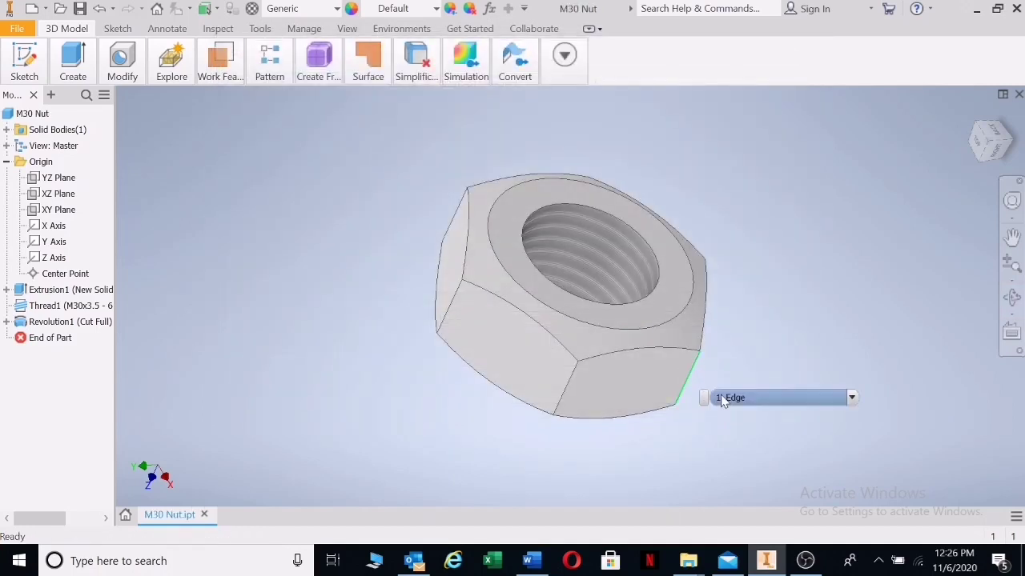
click(1019, 95)
mouse_move(16, 80)
click(20, 108)
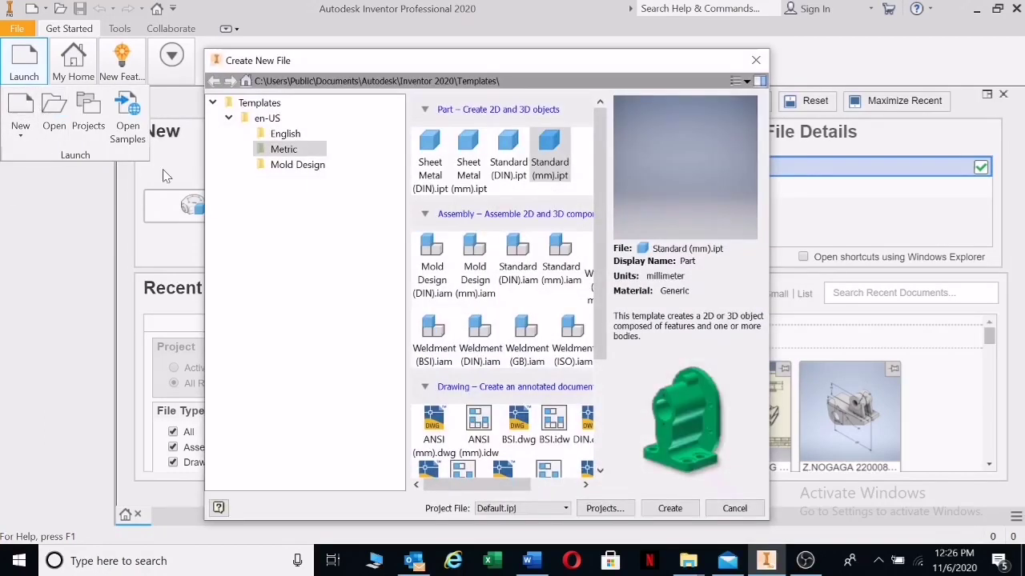
Create a new part from the Standard (mm).ipt template and start Sketch1 on an origin plane
double_click(547, 152)
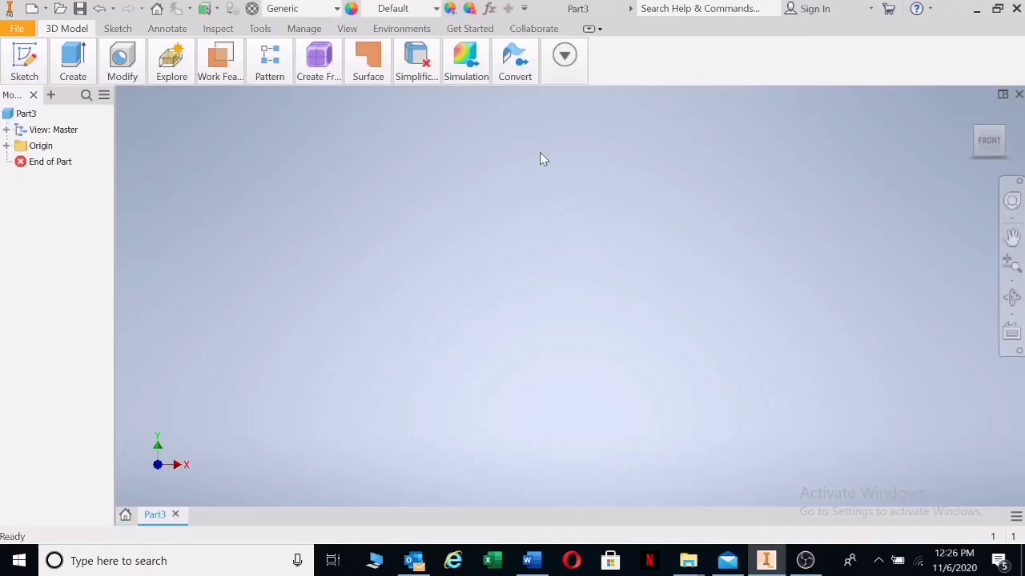
mouse_move(122, 68)
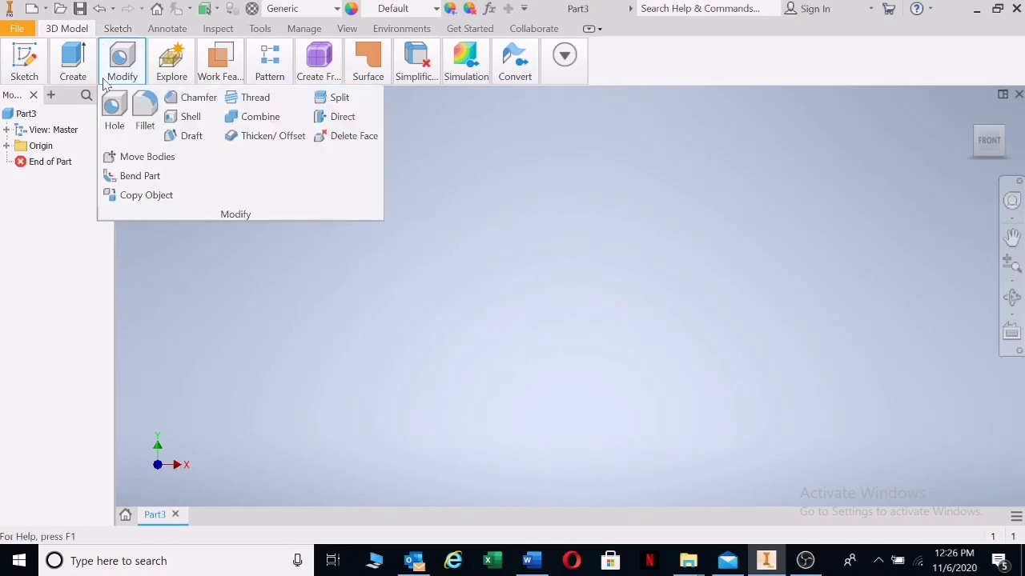
mouse_move(24, 64)
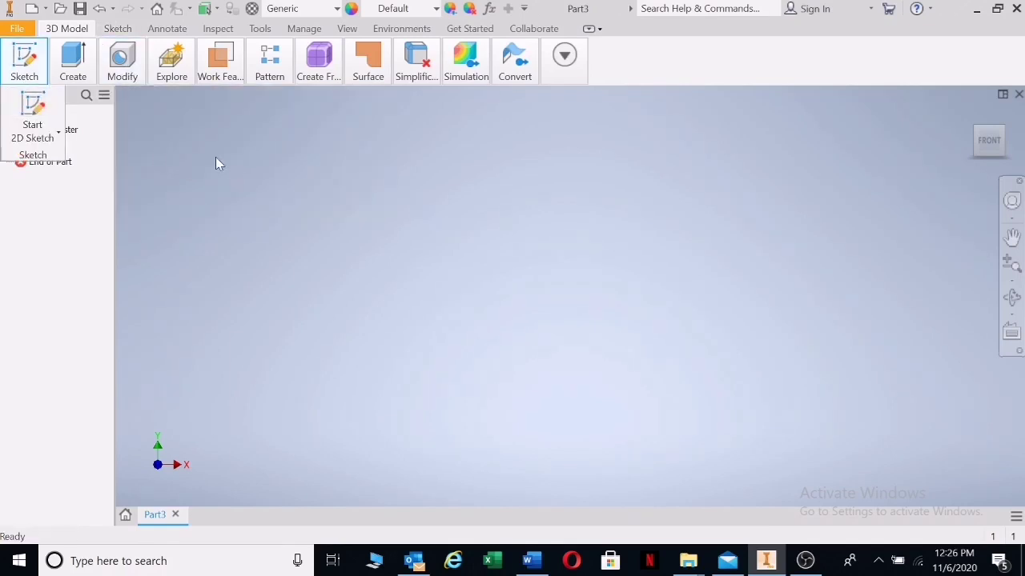
click(32, 112)
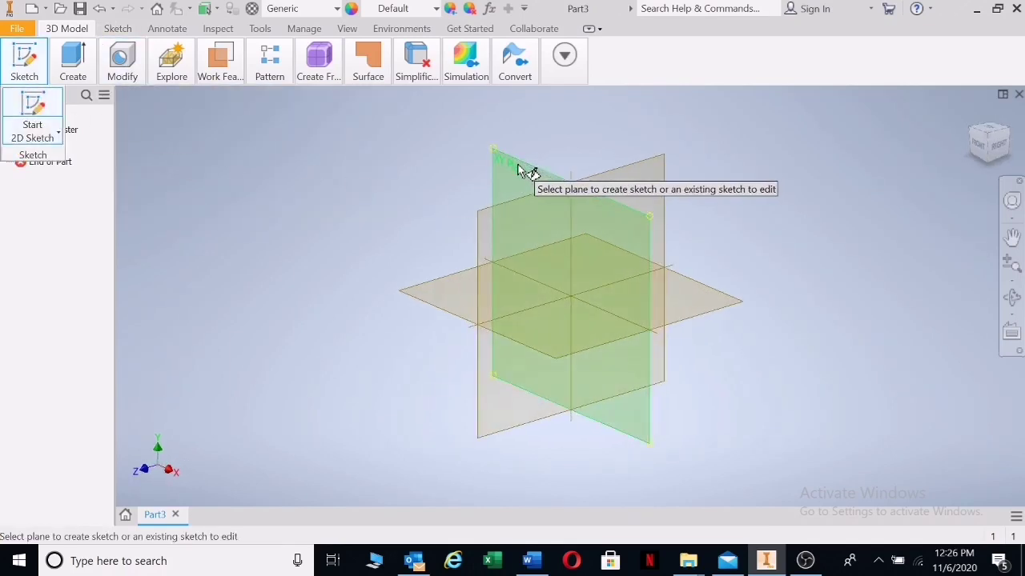
click(526, 169)
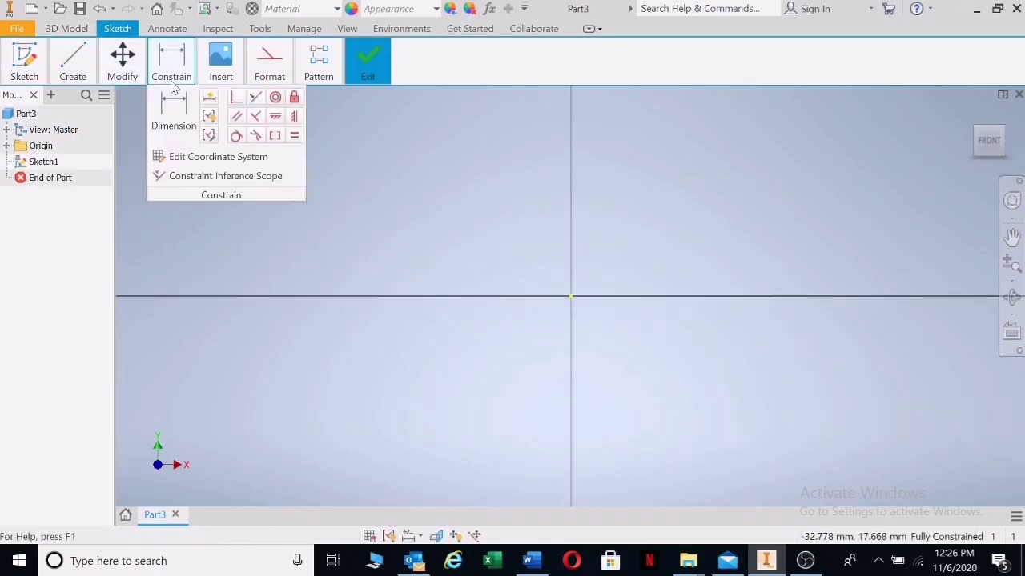
mouse_move(73, 68)
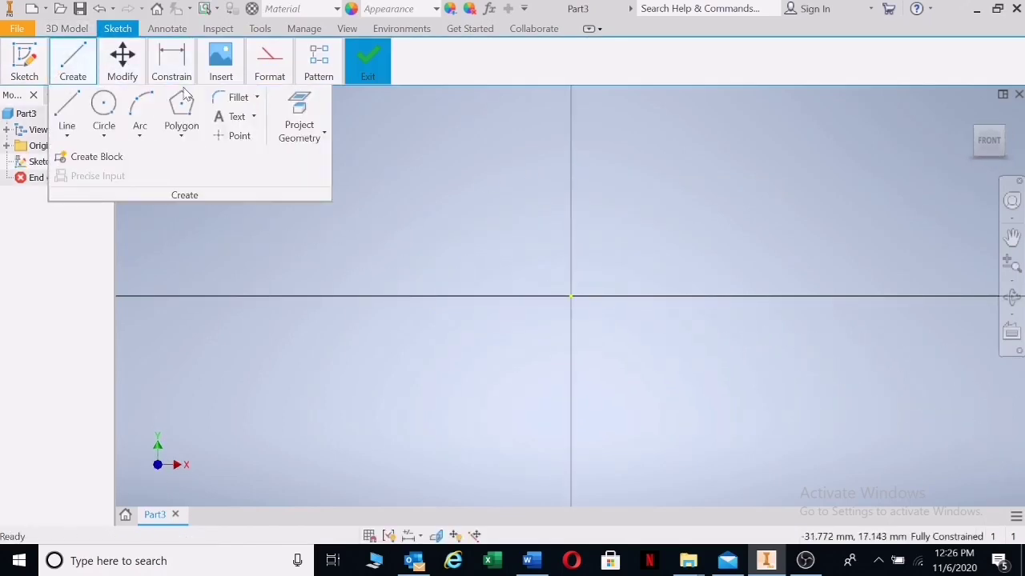
click(181, 118)
Draw a six-sided polygon centred on the sketch origin
click(571, 295)
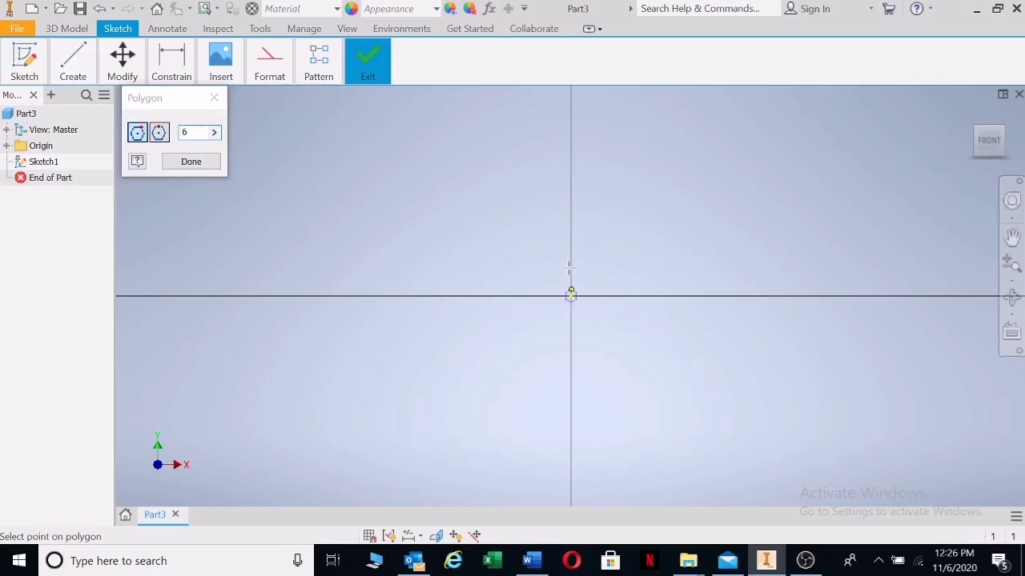
click(571, 142)
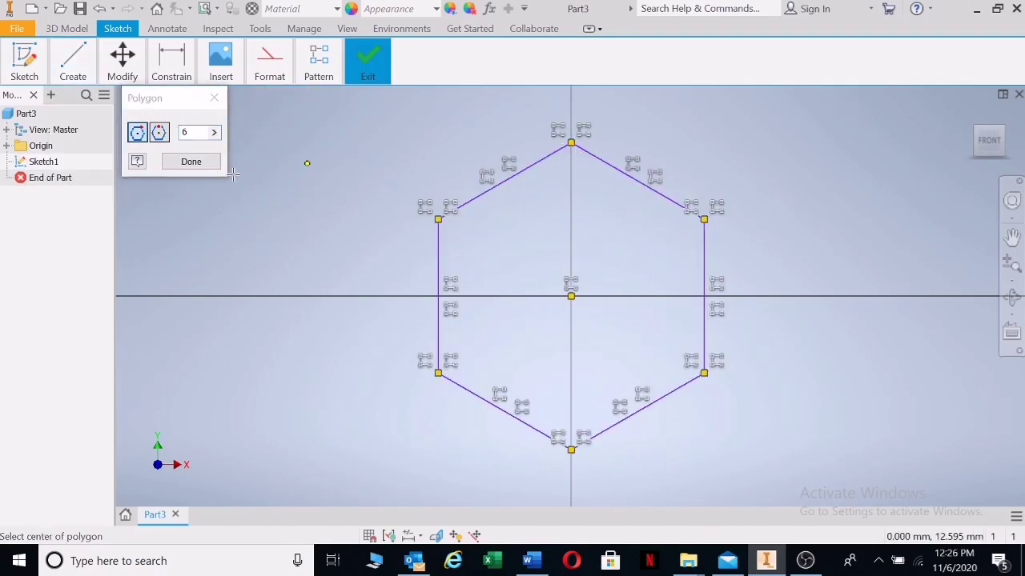
click(188, 162)
Add a circle centred on the origin inside the hexagon and switch to isometric view
click(72, 70)
click(103, 104)
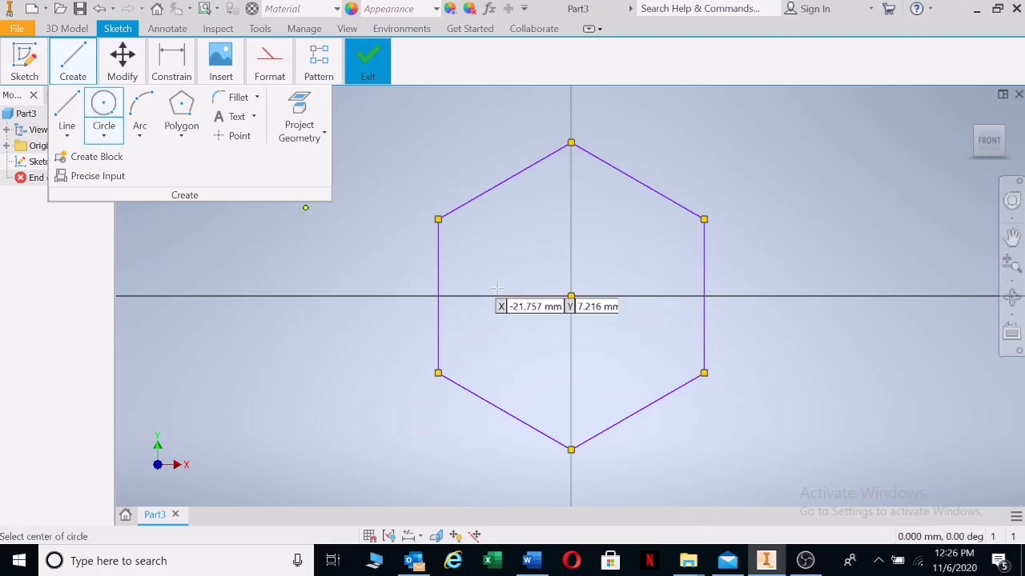
click(571, 297)
click(533, 226)
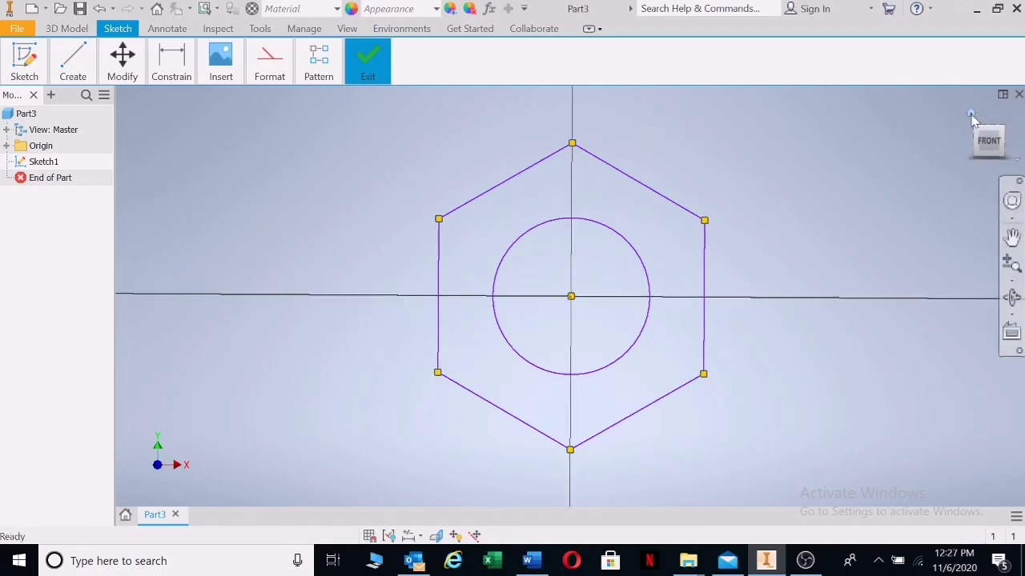
click(972, 117)
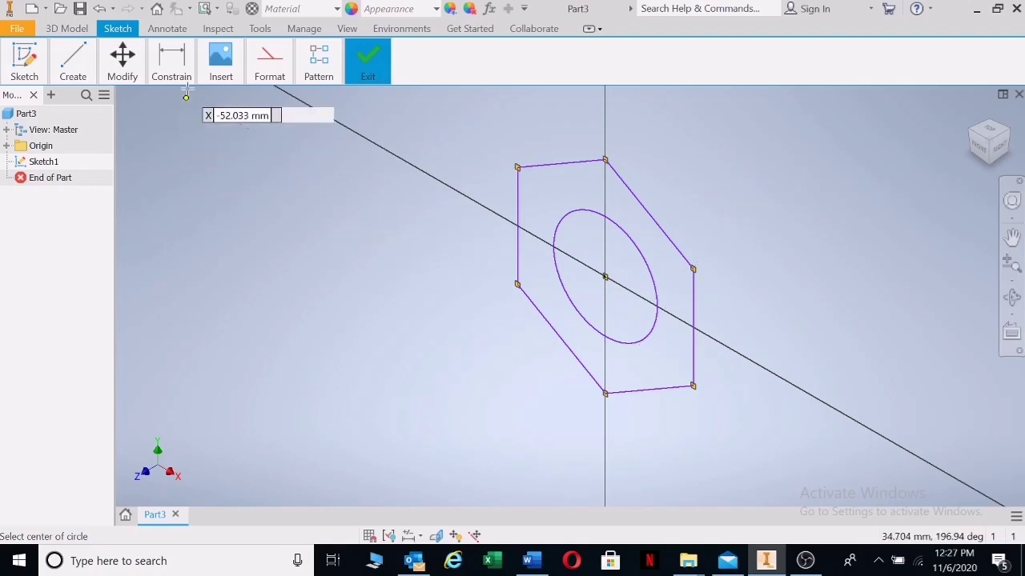
Dimension the circle's diameter as 12 mm
click(170, 64)
click(174, 108)
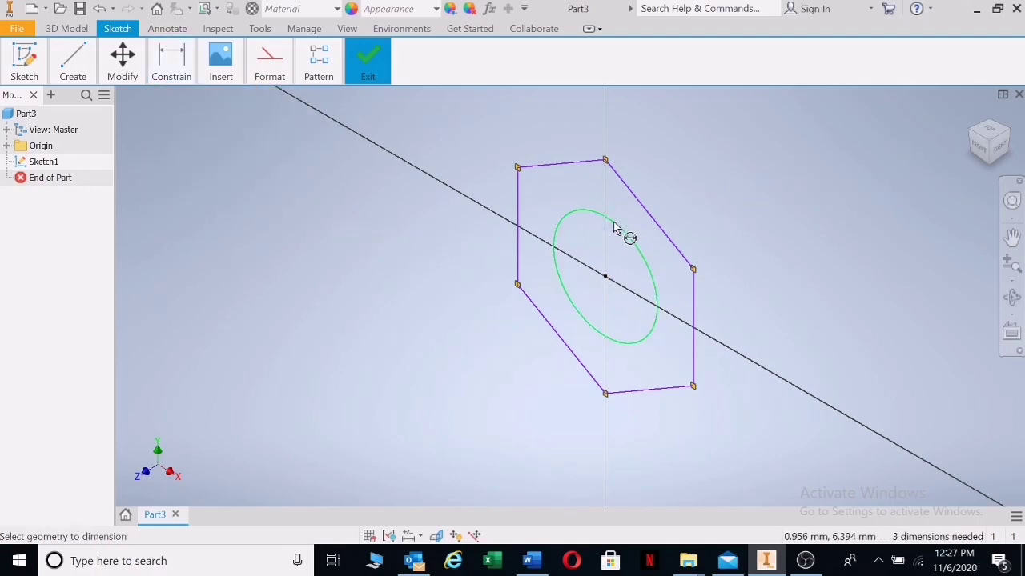
click(598, 264)
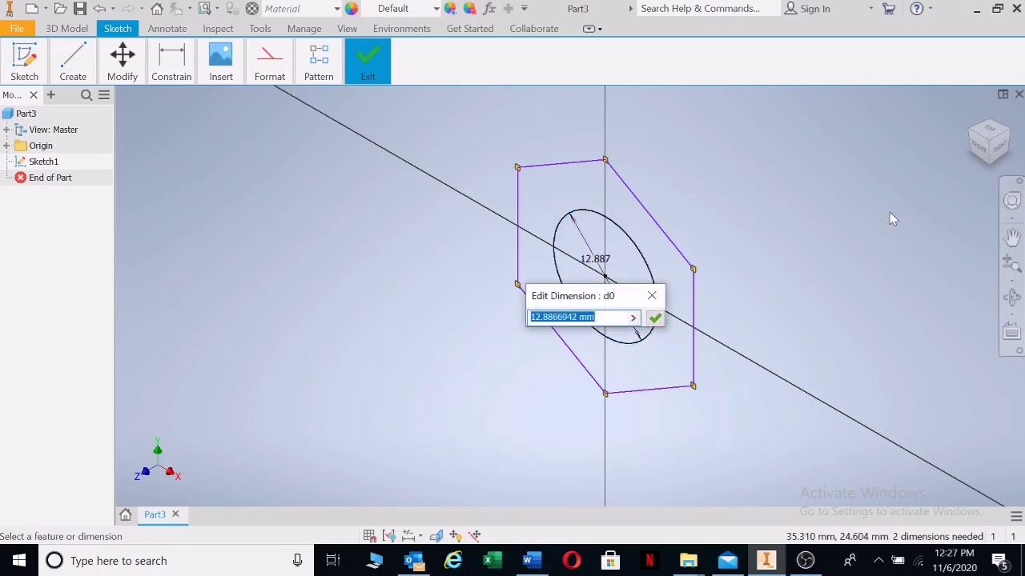
text(1)
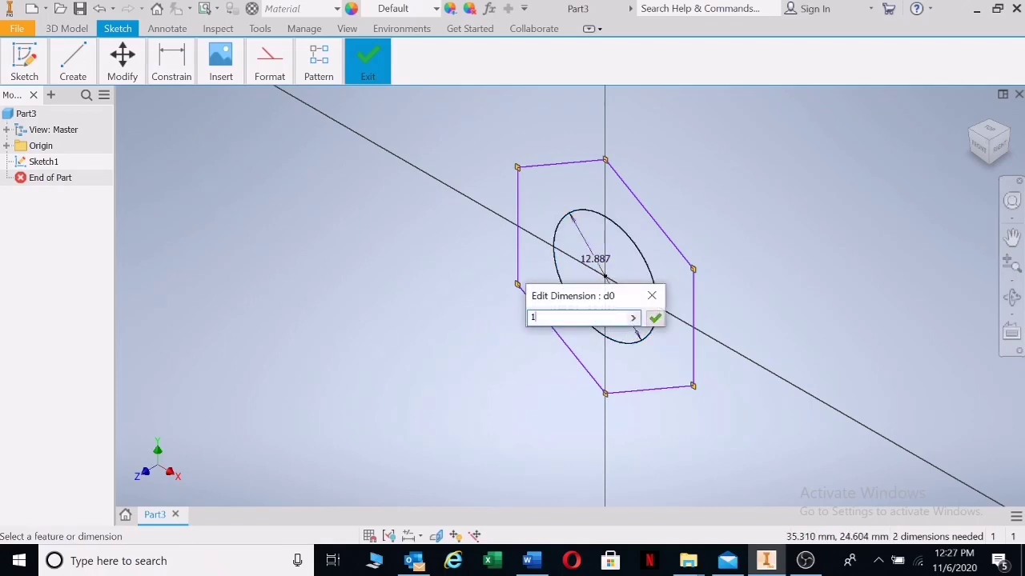
text(2)
click(654, 319)
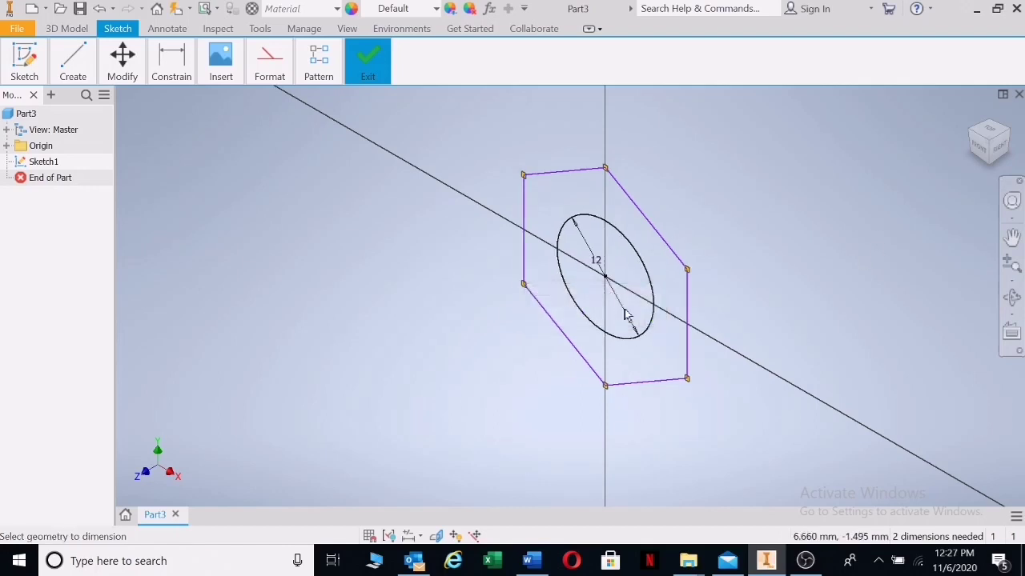
Dimension the hexagon's across-flats as 2 * d0 (24 mm) and verify the formula
click(171, 100)
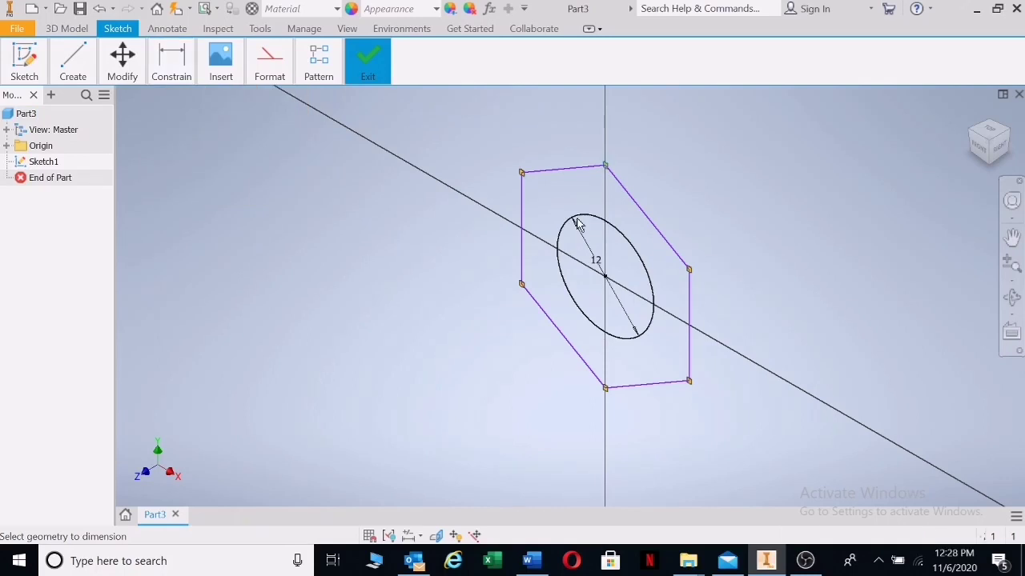
click(606, 389)
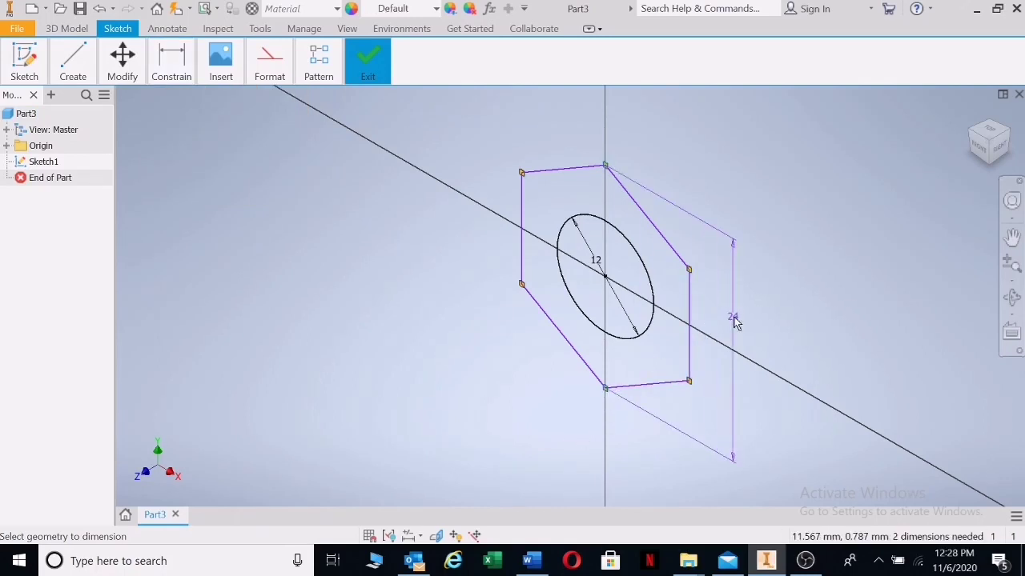
click(726, 340)
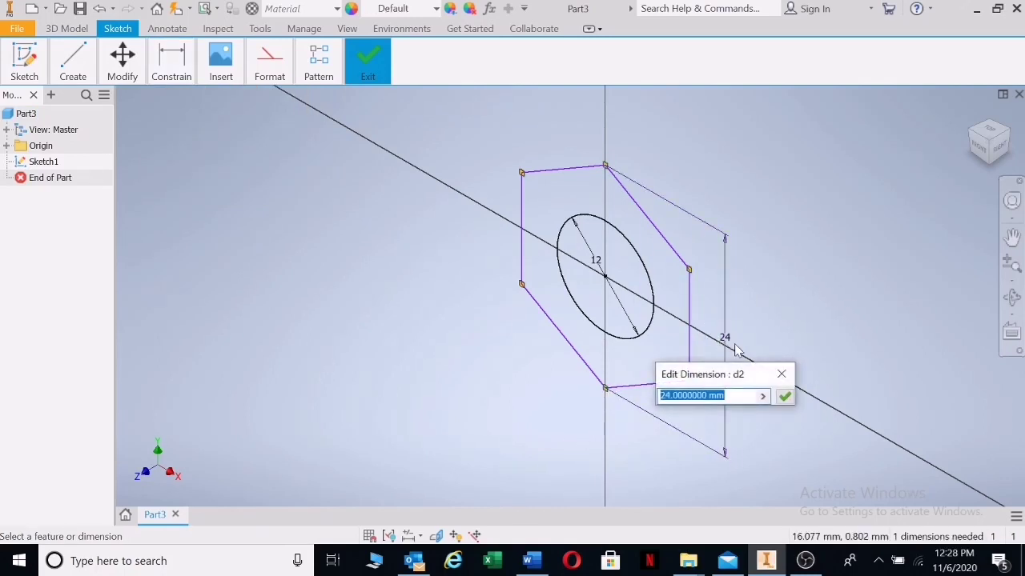
text(2)
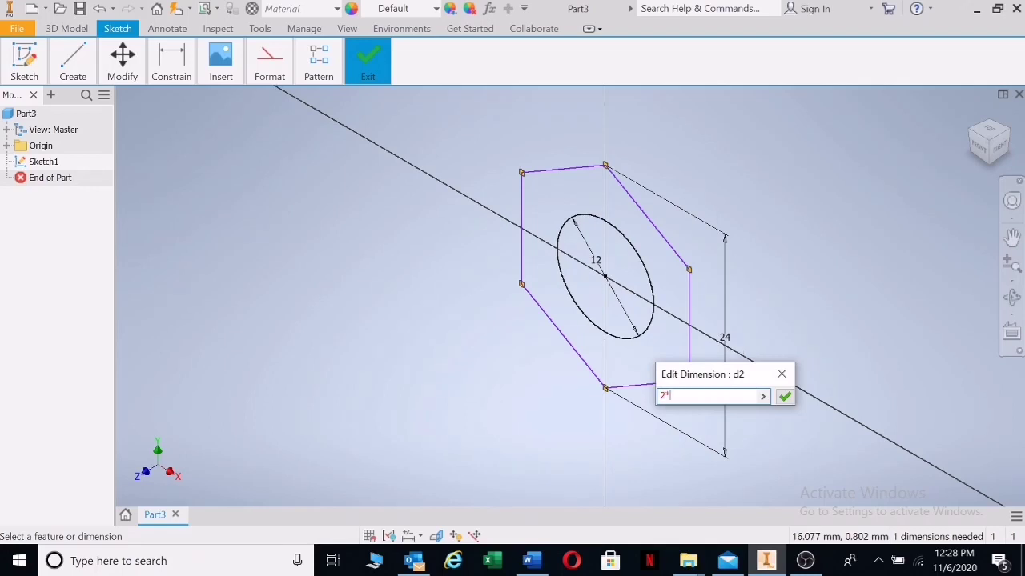
text(*)
click(594, 262)
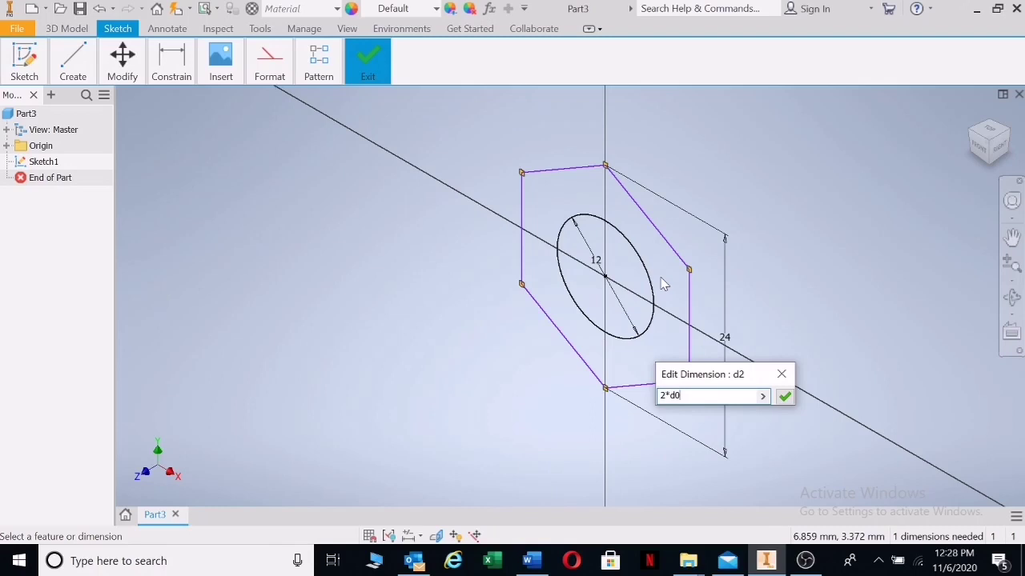
key(Return)
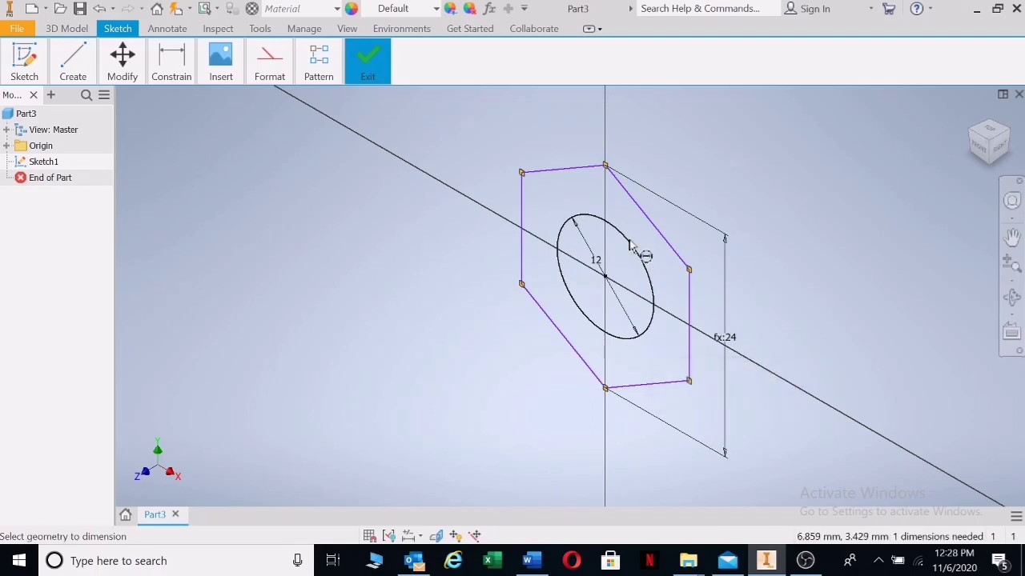
double_click(728, 343)
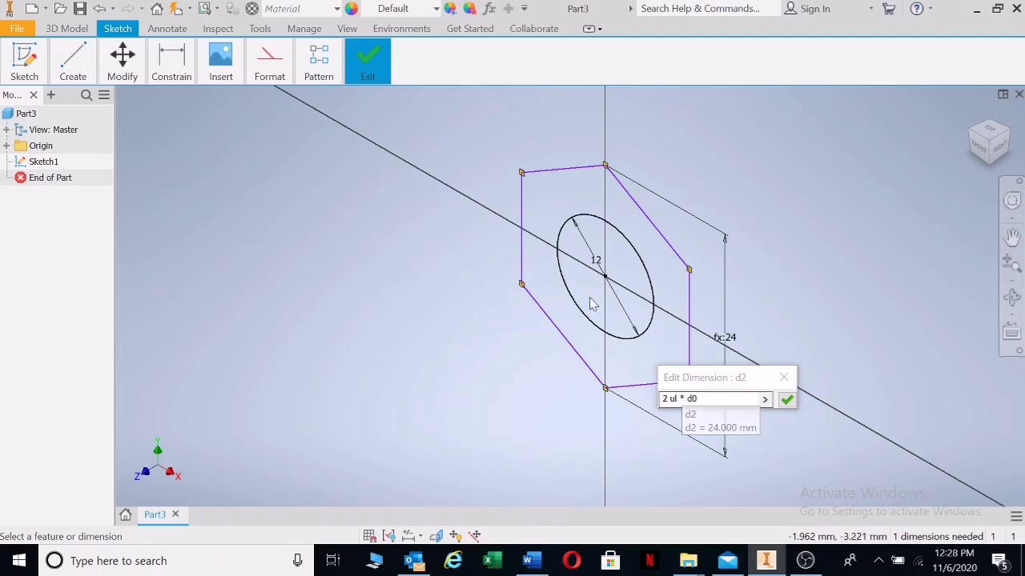
click(786, 399)
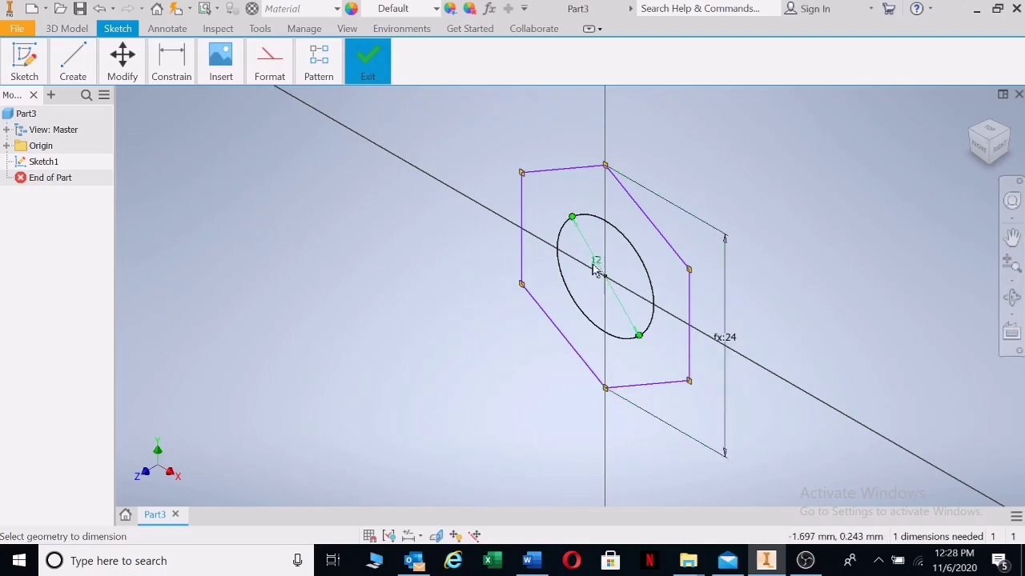
key(e)
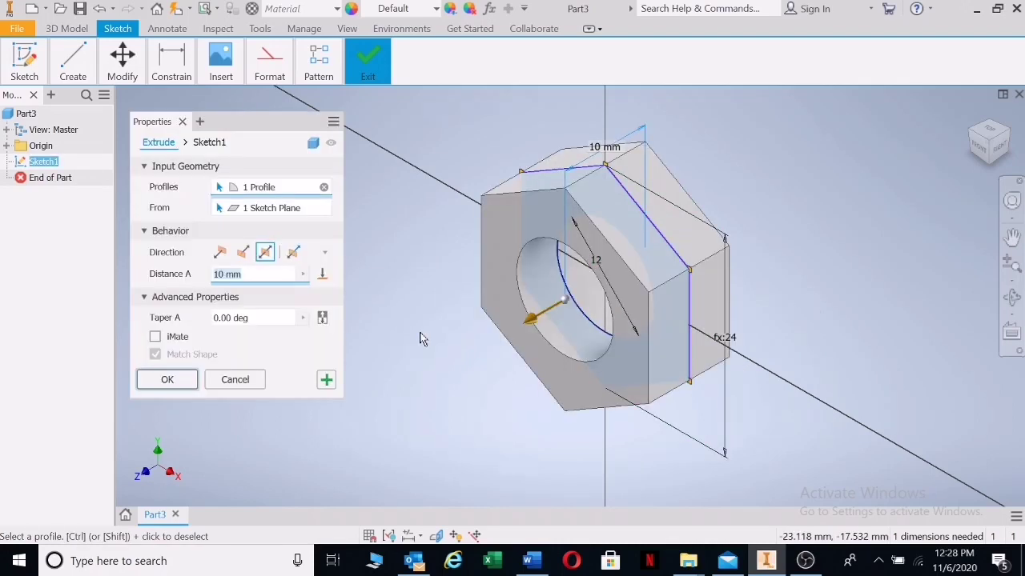
Cancel the extrusion and review the 24 mm hexagon dimension without changing it
click(214, 383)
double_click(727, 339)
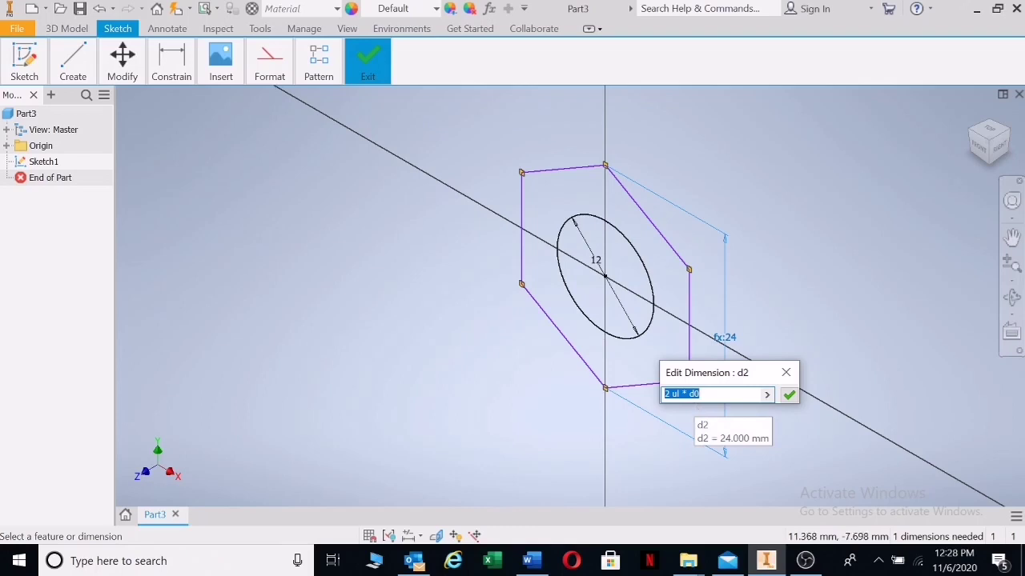
click(787, 374)
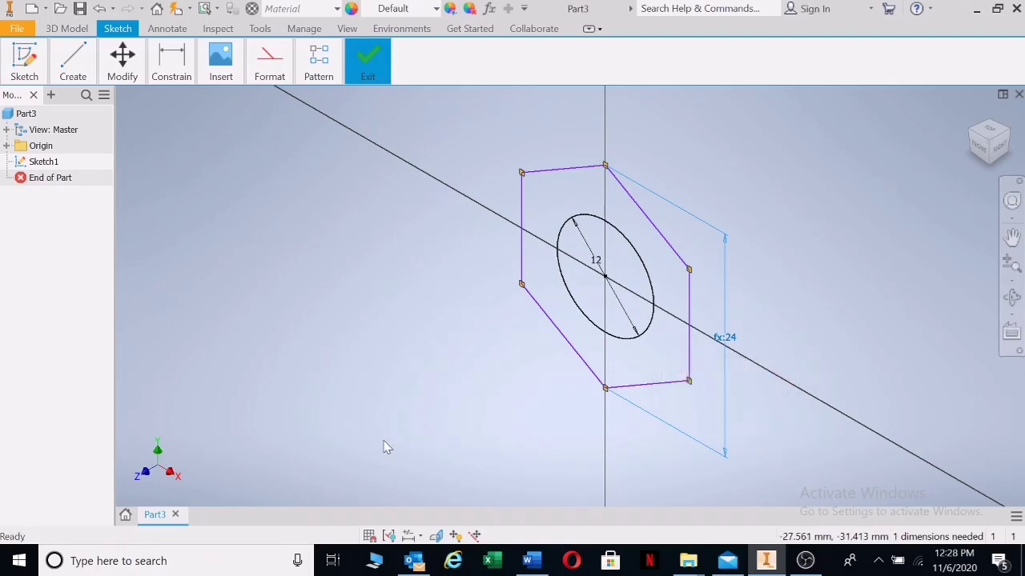
Extrude the hexagon profile symmetrically by 0.8*d0 to create the nut solid
key(e)
click(558, 218)
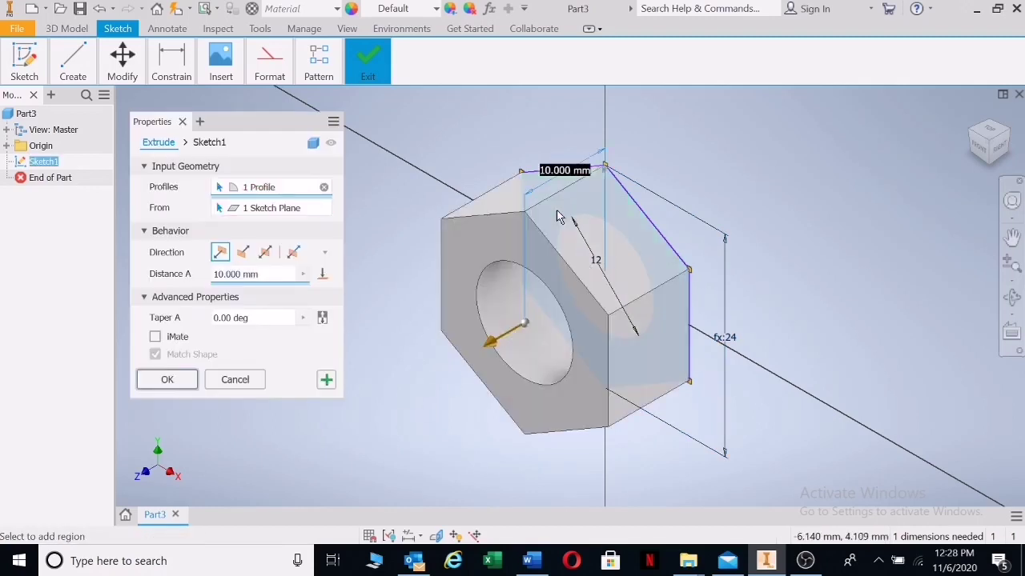
click(265, 252)
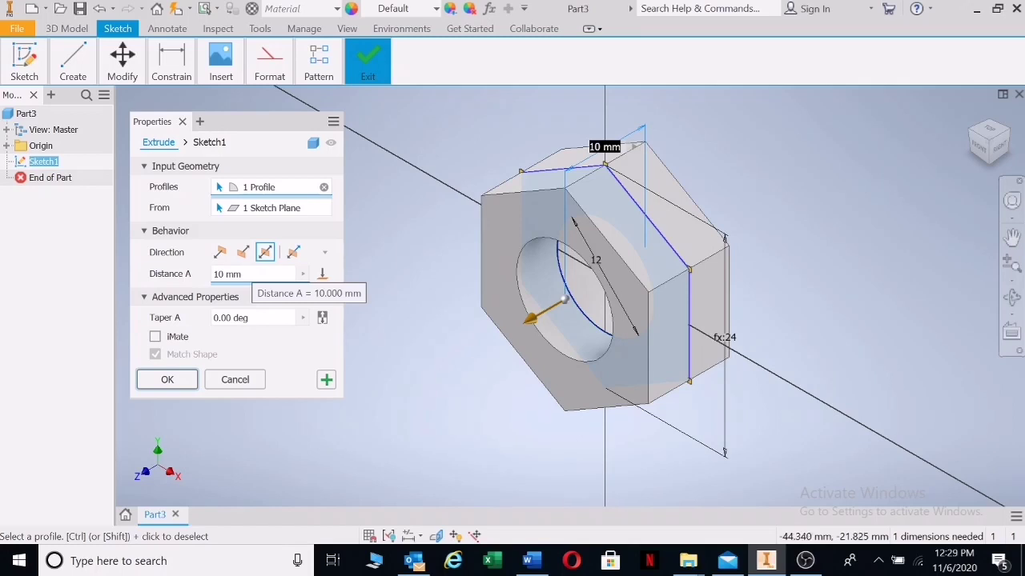
click(234, 273)
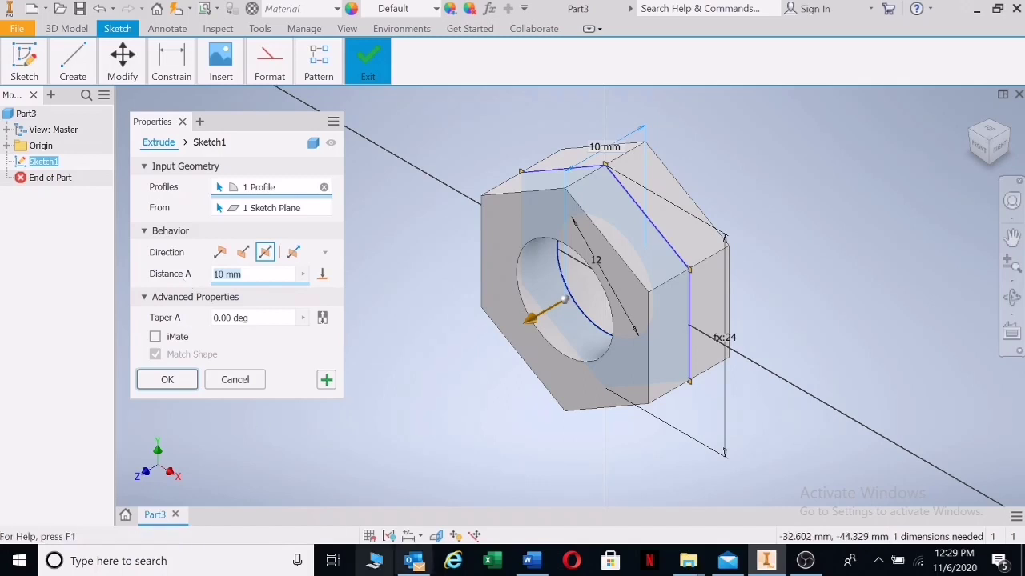
click(544, 567)
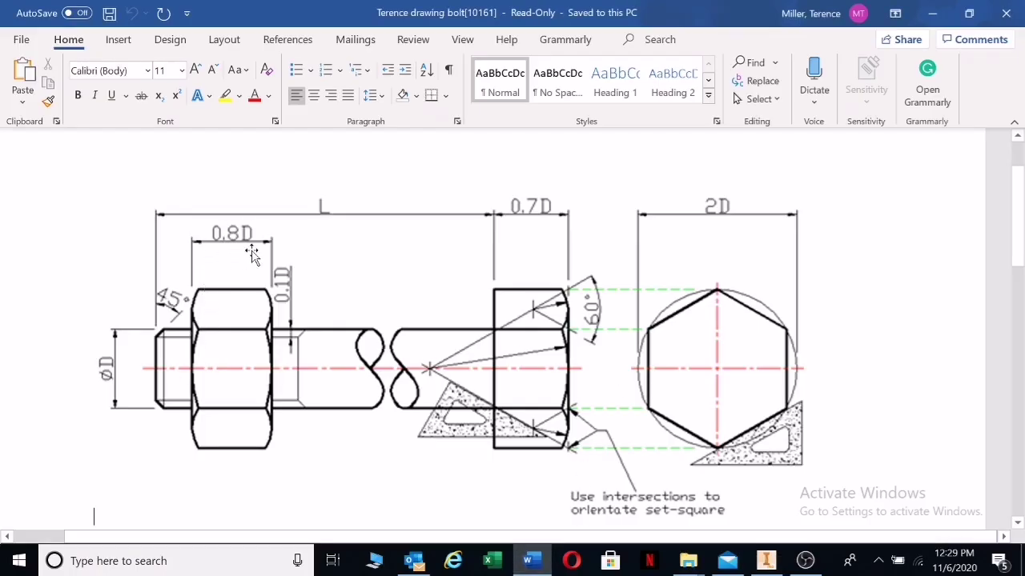
click(765, 560)
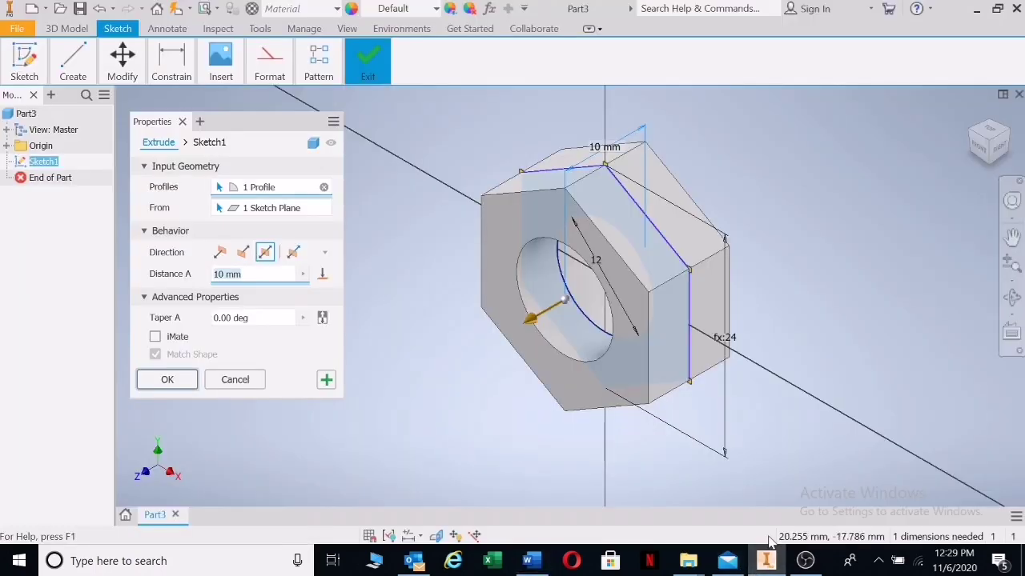
text(0)
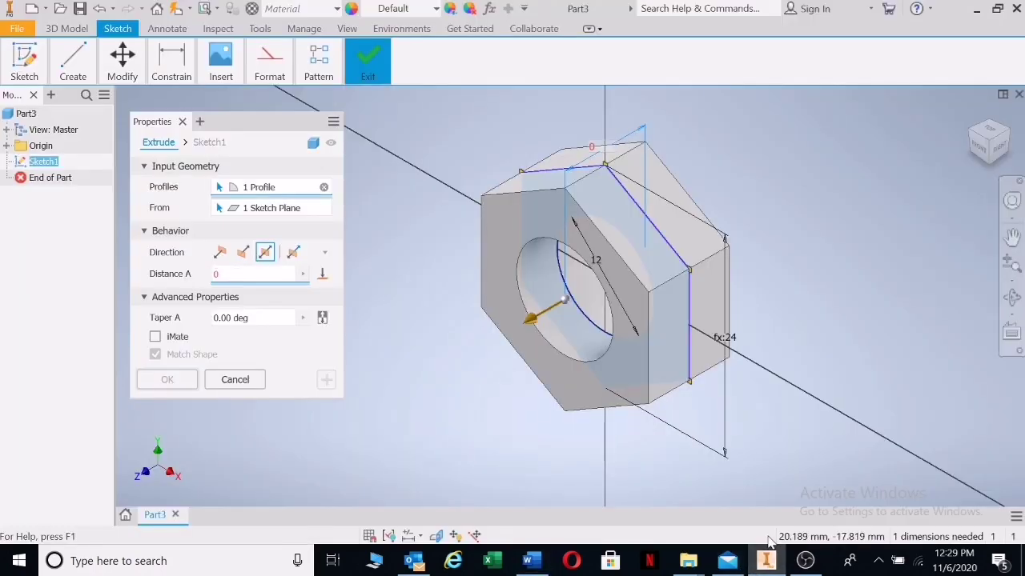
text(.8)
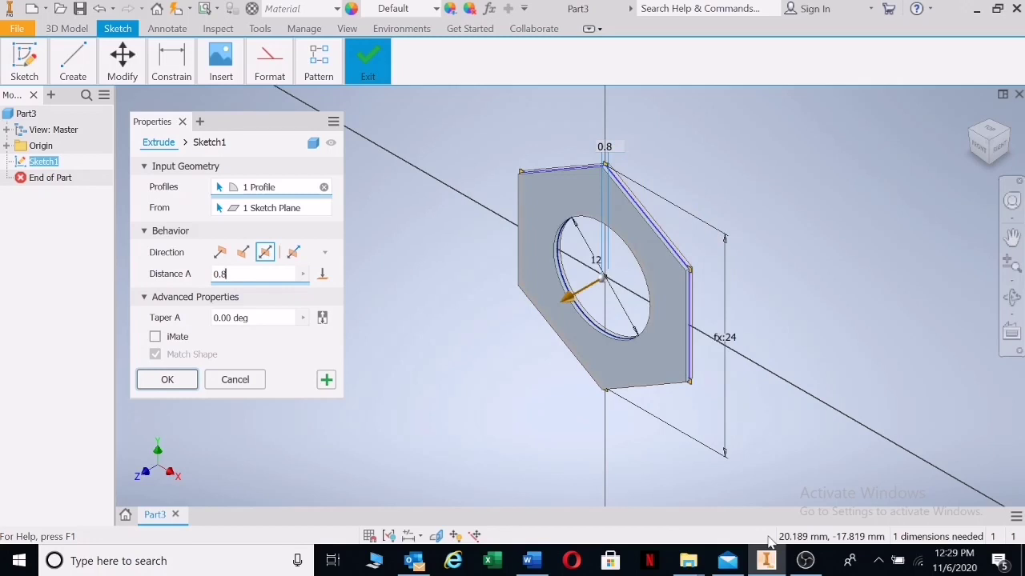
text(*)
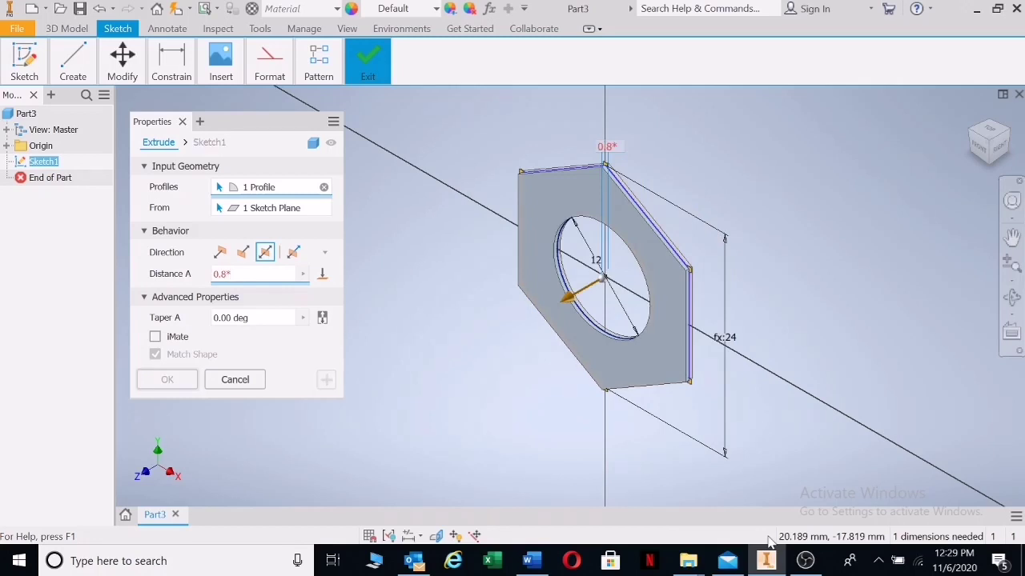
text(d0)
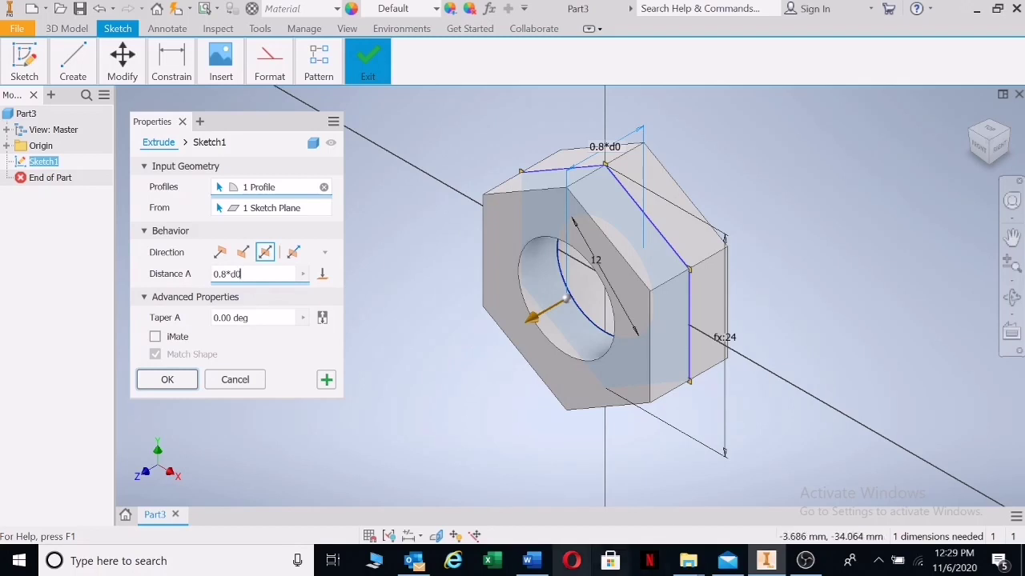
click(168, 380)
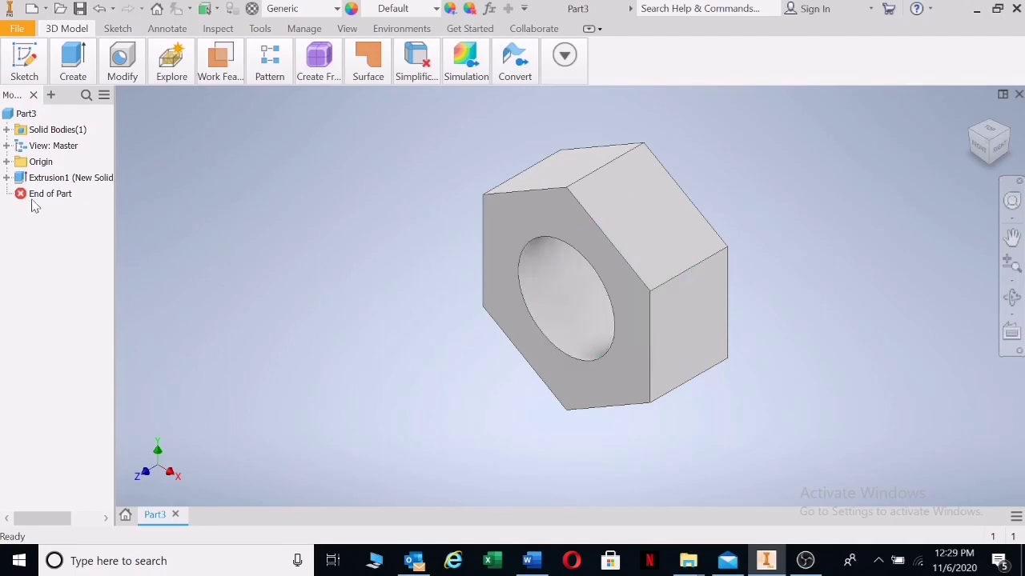
Start a new sketch on the YZ Plane and rotate the view so the nut lies horizontal
click(6, 163)
click(24, 61)
click(32, 112)
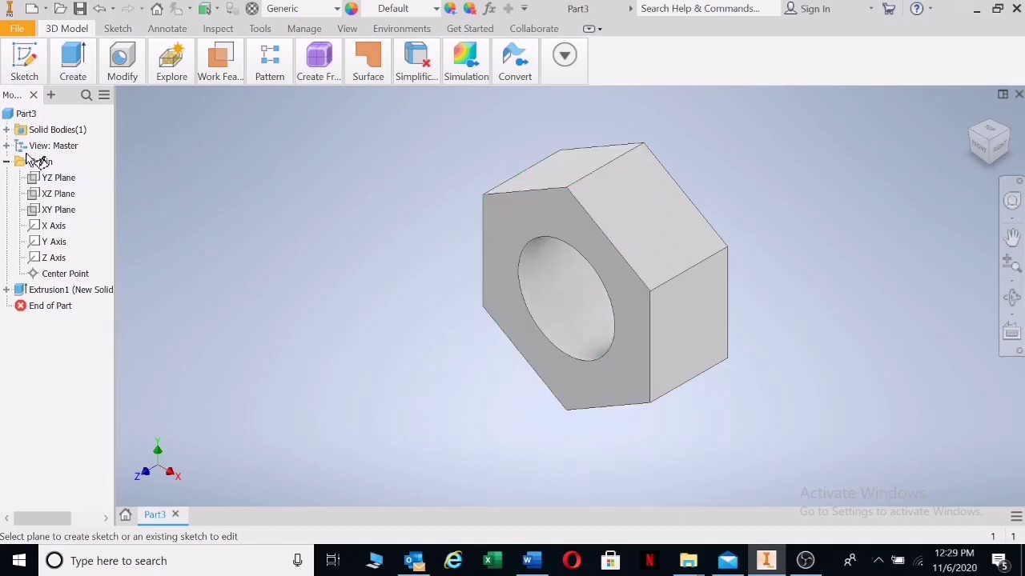
click(58, 177)
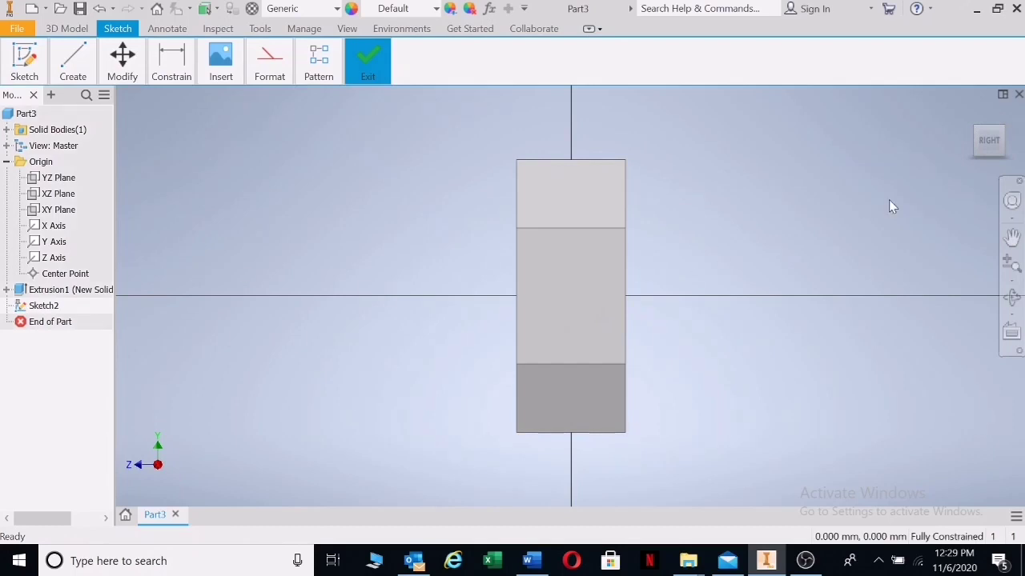
click(1011, 117)
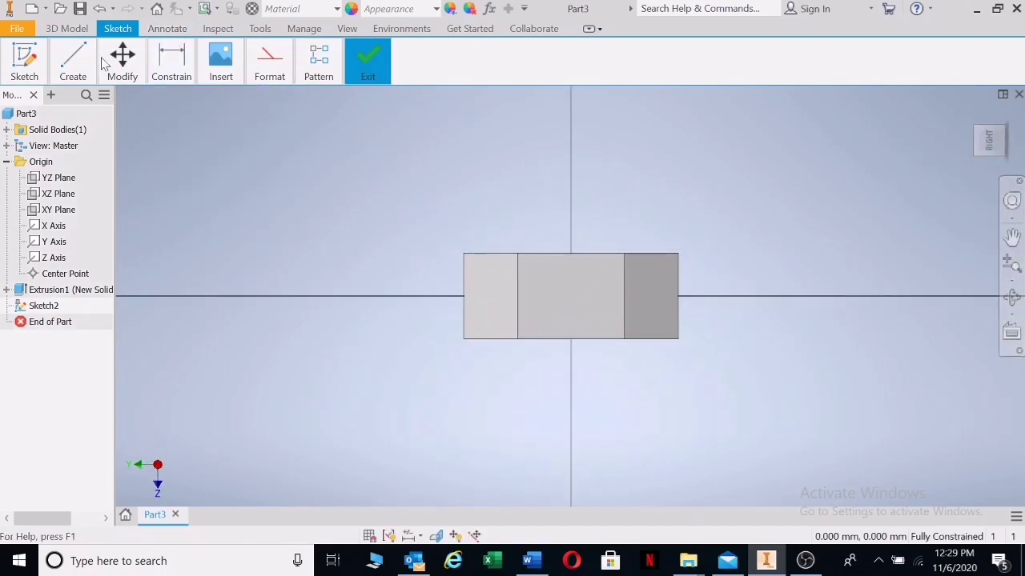
Project the nut's left face into Sketch2
click(73, 69)
click(309, 107)
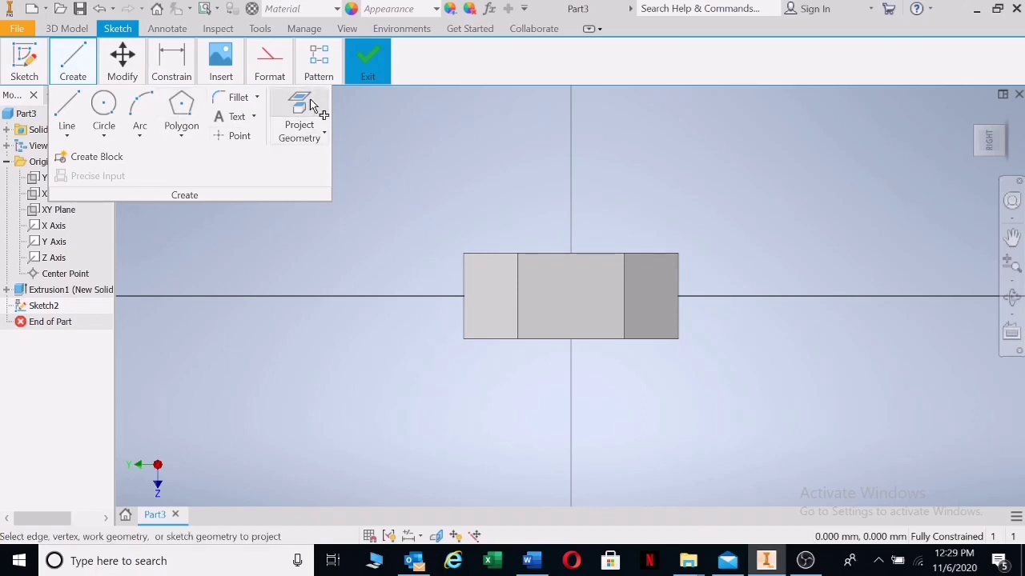
click(502, 290)
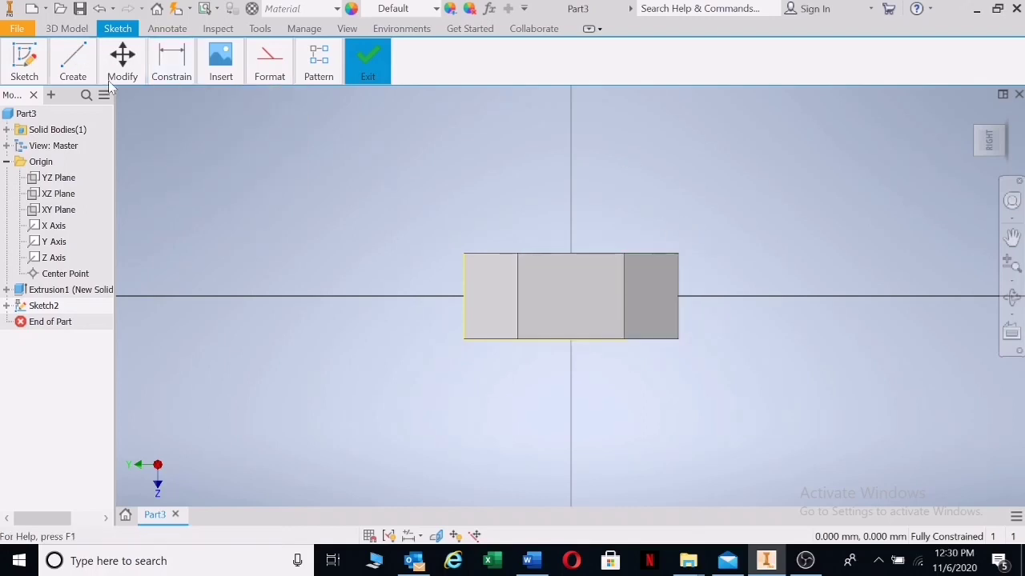
Draw chamfer lines at the top and bottom corners of the nut's left face
mouse_move(73, 64)
click(67, 108)
click(463, 253)
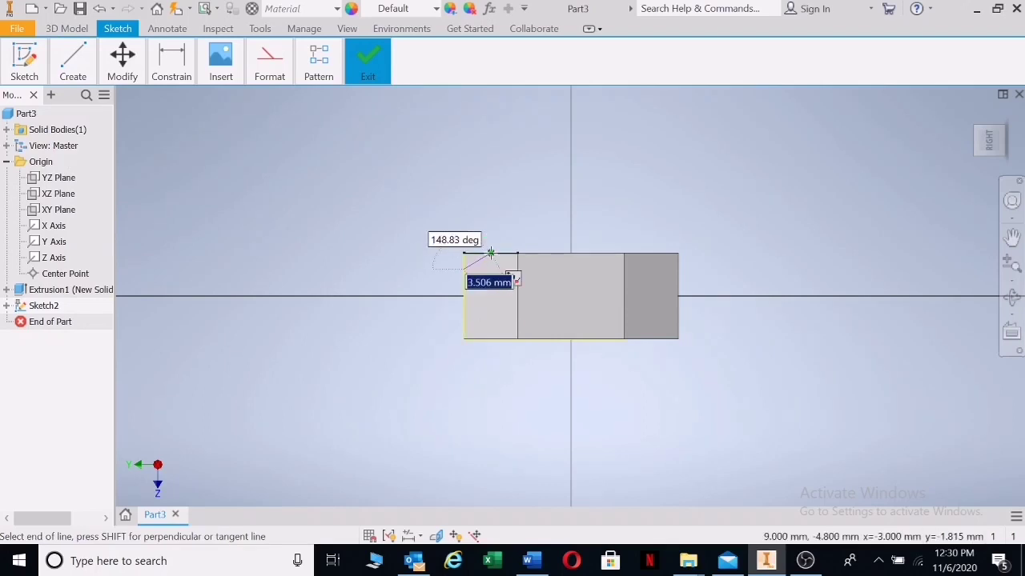
double_click(517, 253)
click(463, 337)
key(Escape)
key(Escape)
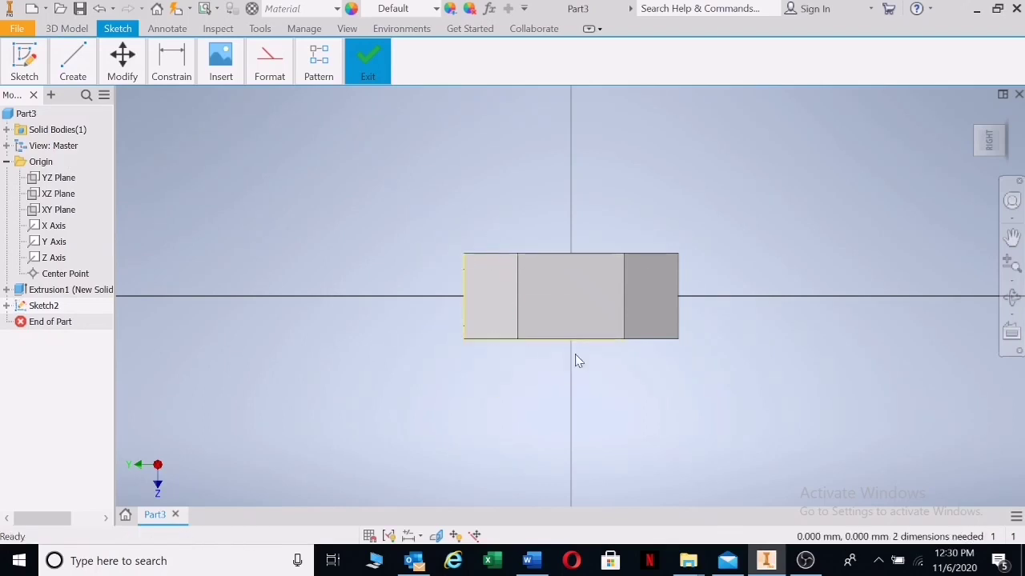
Dimension the upper chamfer line's angle at 30°
mouse_move(172, 64)
click(177, 109)
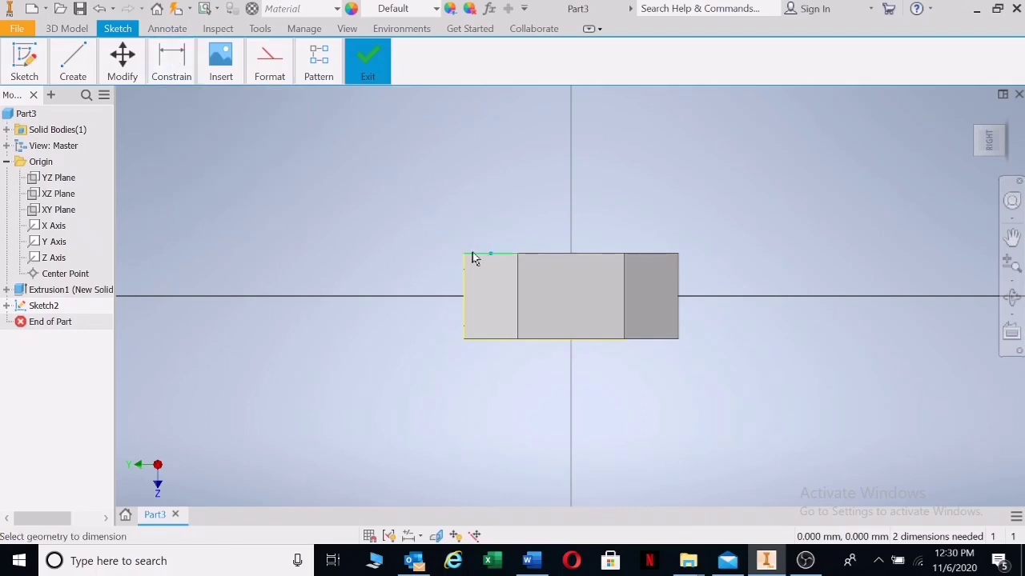
click(470, 254)
key(Escape)
click(478, 235)
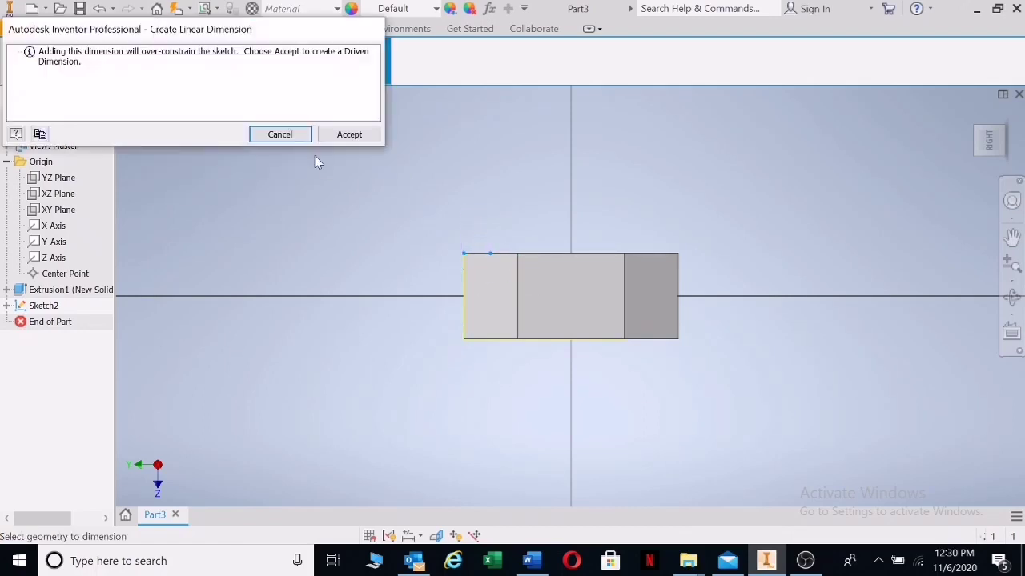
click(279, 134)
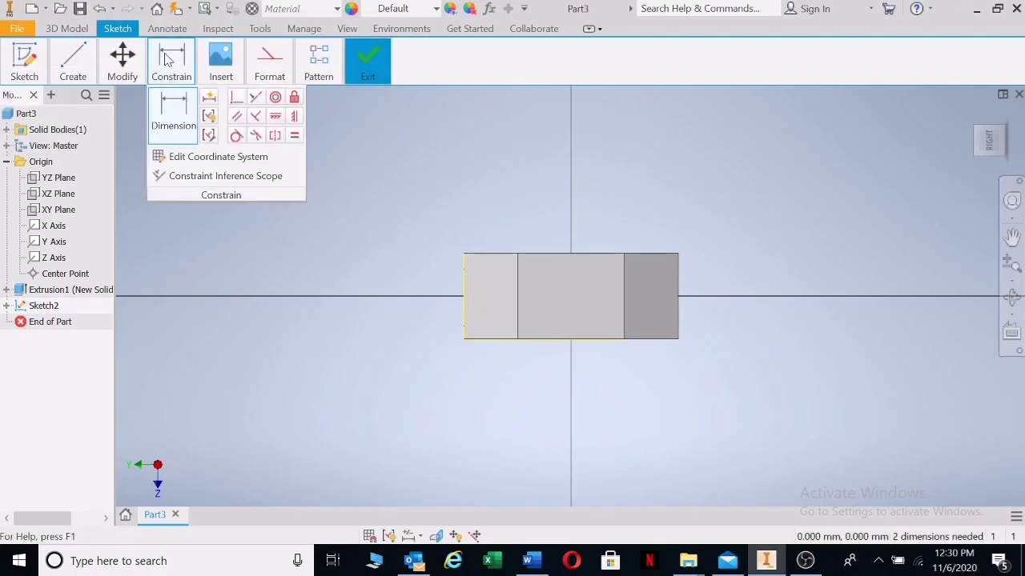
click(476, 269)
click(390, 268)
text(30)
key(Return)
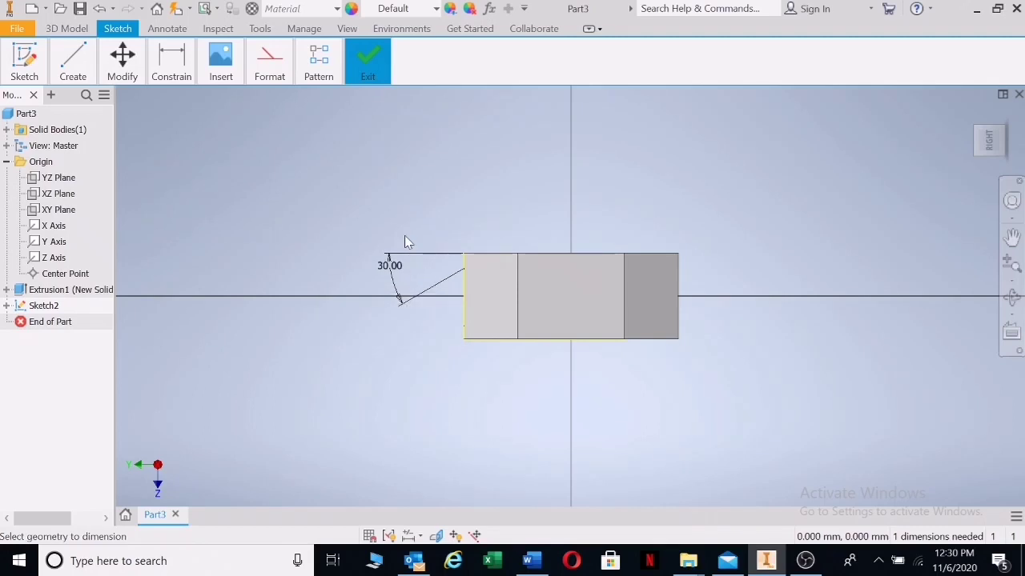
Dimension the lower chamfer line's angle at 30°
click(476, 343)
click(426, 319)
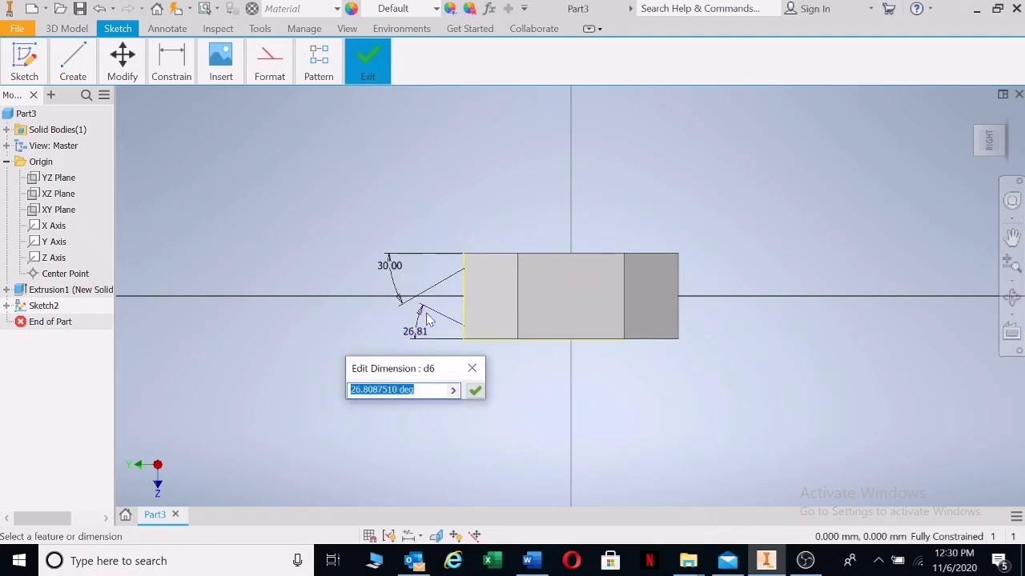
text(30)
key(Return)
click(479, 340)
key(Escape)
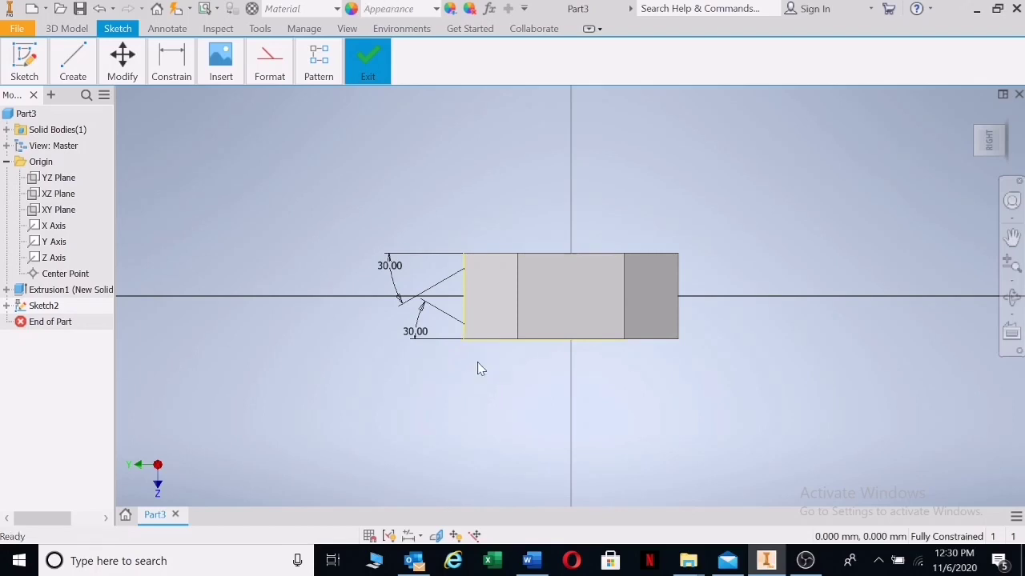
Draw a short vertical line on the centre axis above the nut
click(73, 64)
click(68, 103)
click(571, 248)
click(570, 200)
key(Escape)
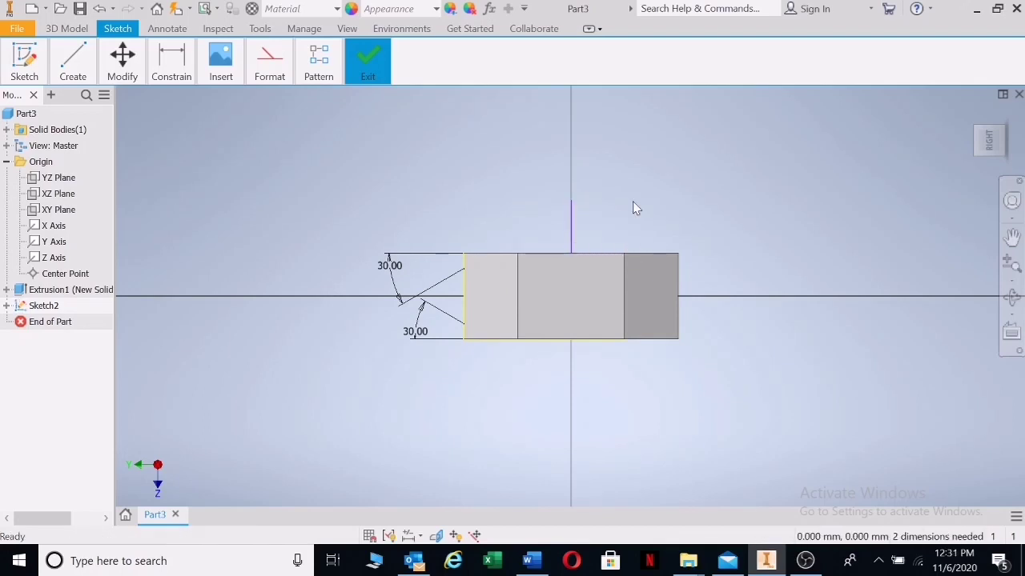
Start a revolve on the two chamfer triangle profiles, then cancel it
key(r)
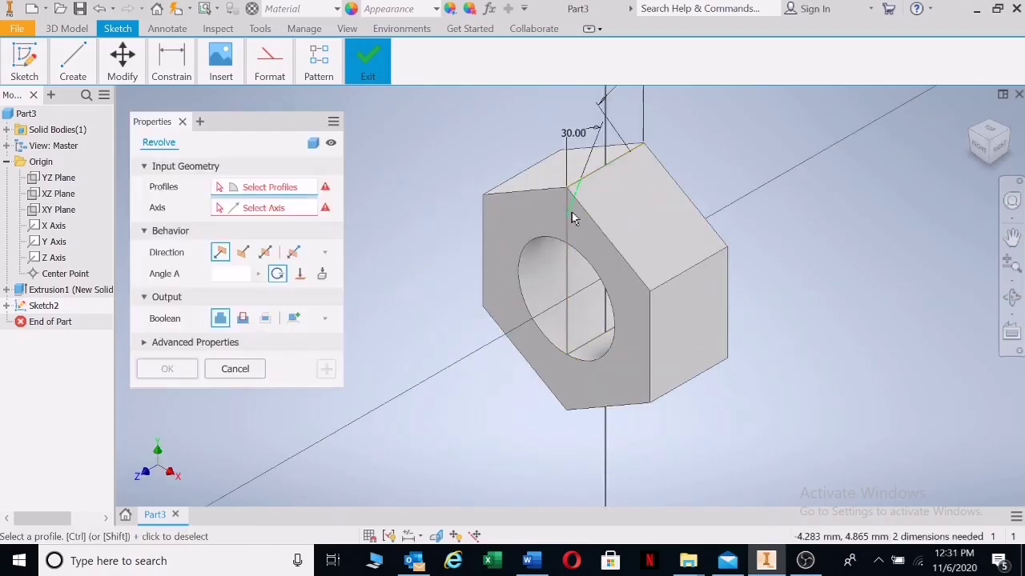
click(643, 161)
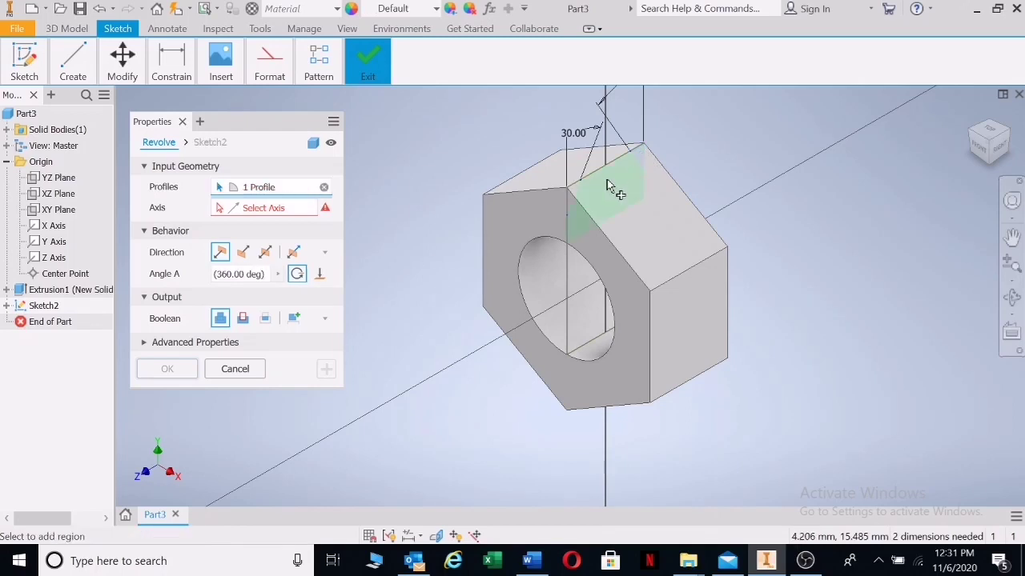
click(569, 195)
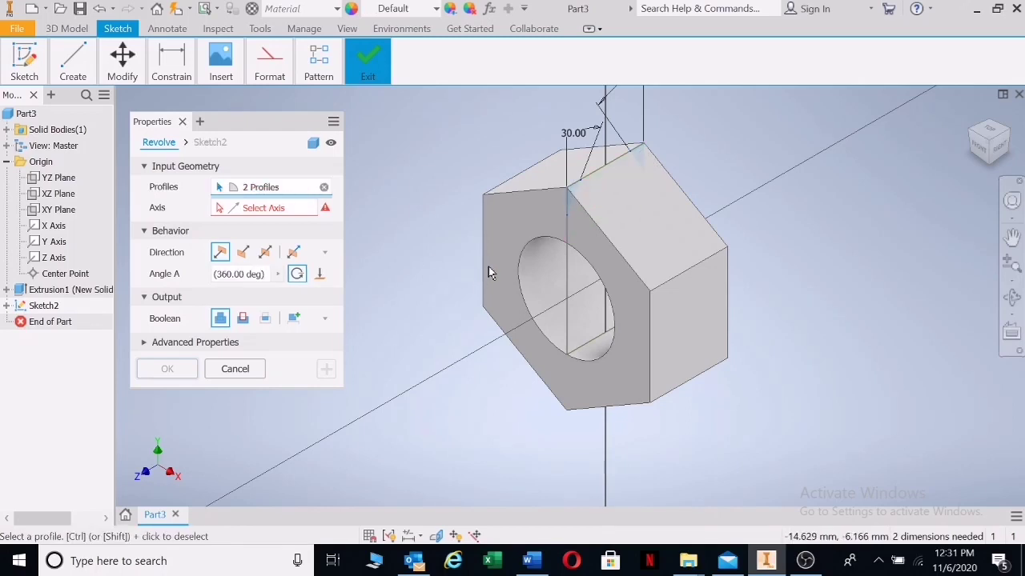
click(234, 368)
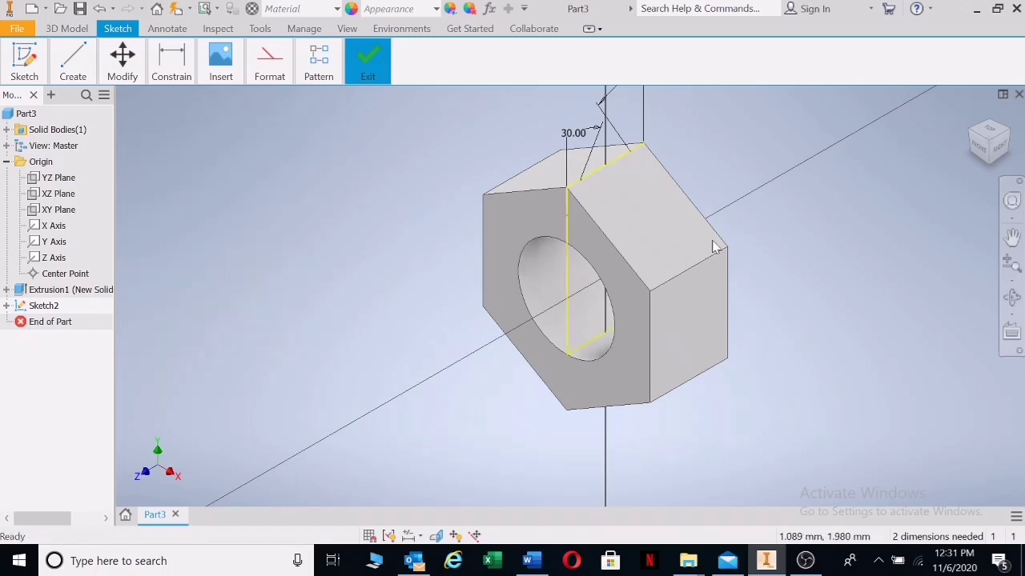
From a horizontal right view, add the driven (3) upper chamfer width dimension
click(1001, 152)
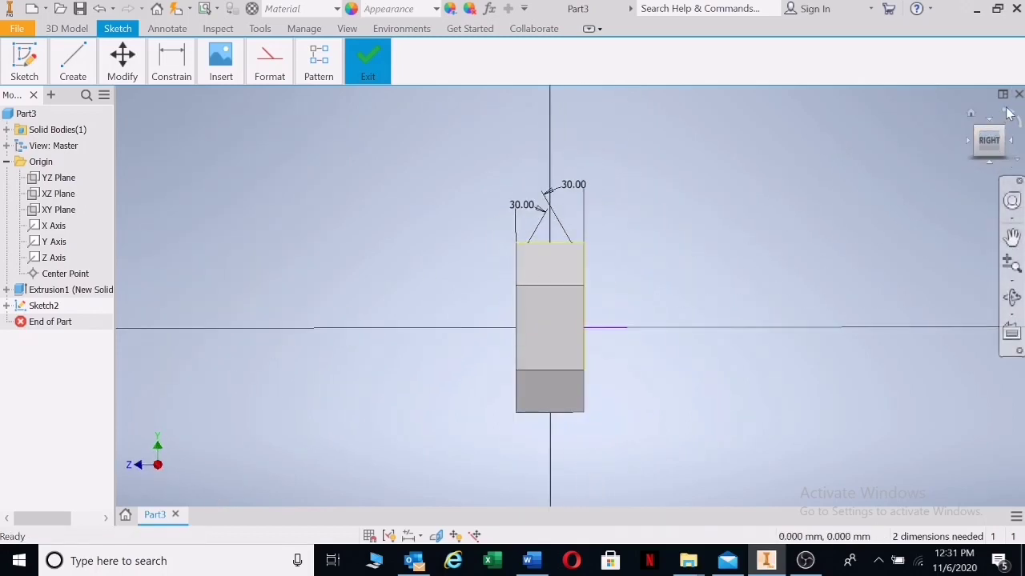
click(1009, 114)
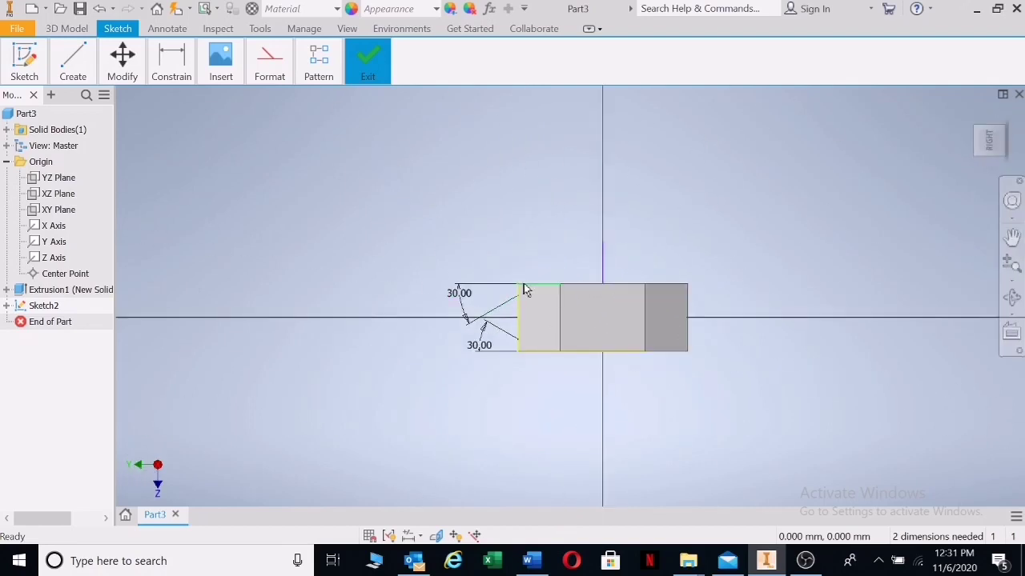
key(d)
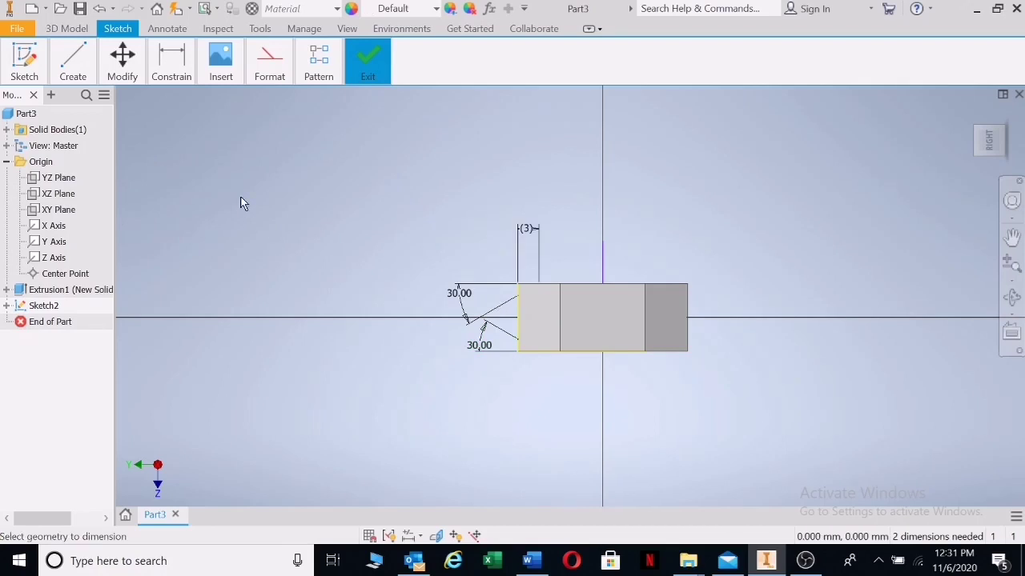
key(r)
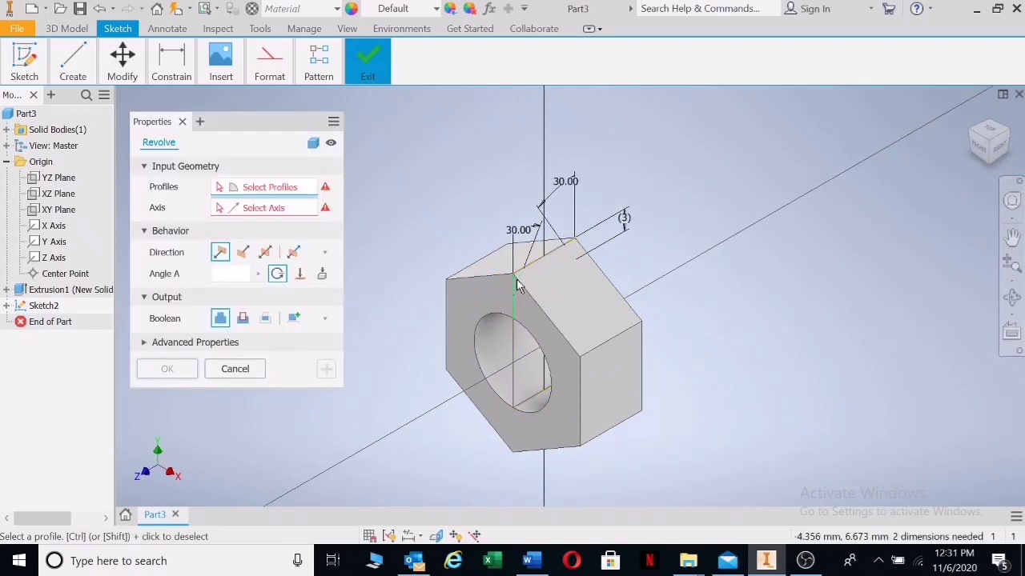
Select both chamfer triangle profiles for the revolve, orbiting to check the nut's side
scroll(516, 282, up, 5)
click(532, 279)
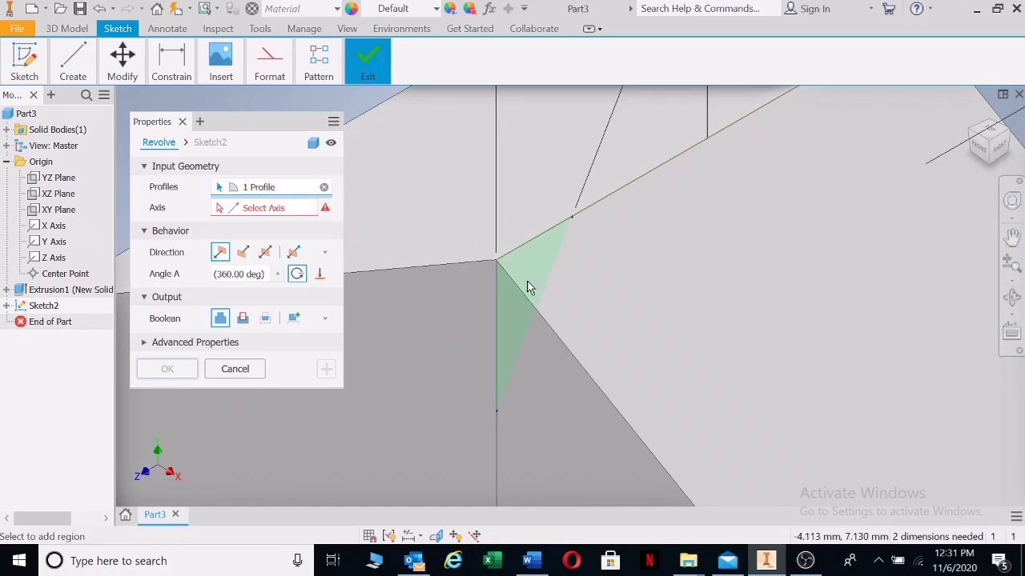
scroll(833, 244, down, 3)
click(839, 205)
scroll(637, 334, down, 3)
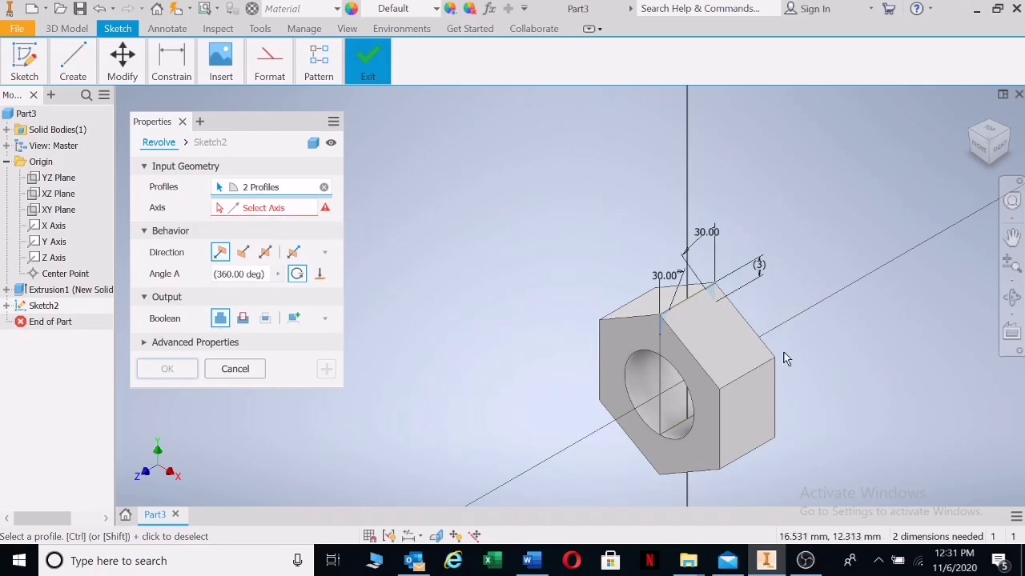
click(1012, 297)
drag(633, 316, 585, 318)
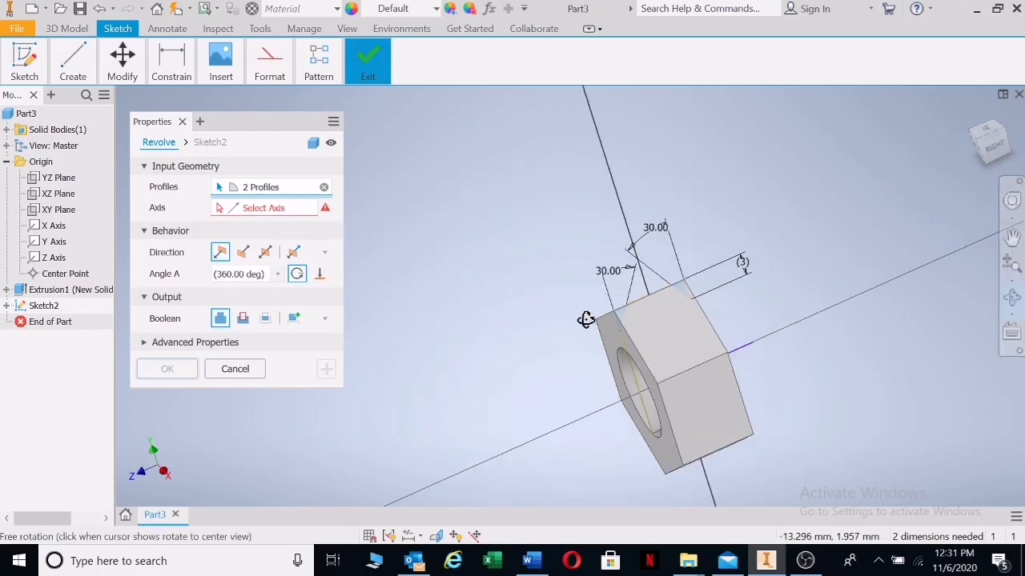
key(Escape)
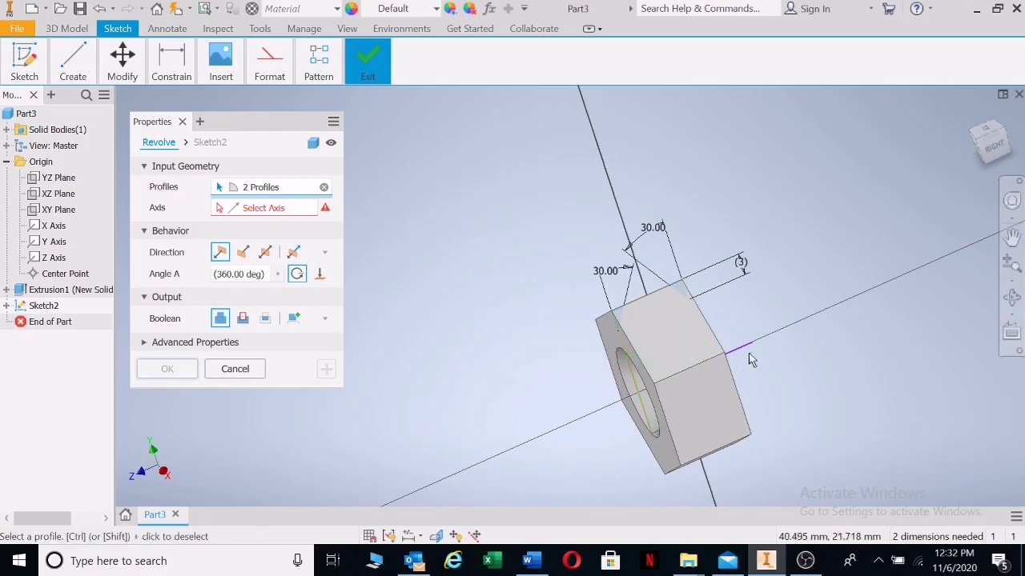
Revolve them as a flipped cut about the sketch centre line, creating Revolution1
click(244, 210)
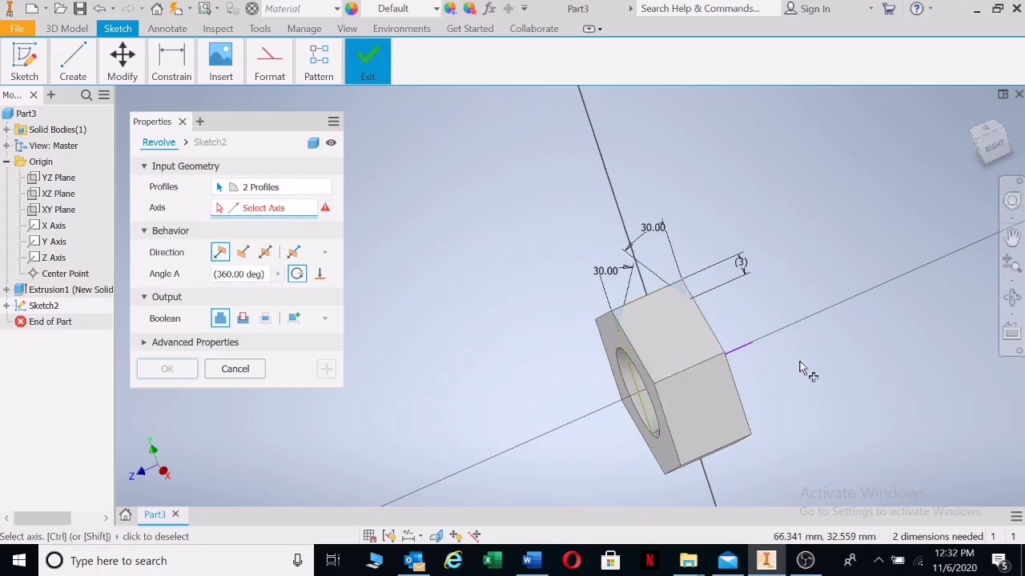
click(744, 347)
click(244, 252)
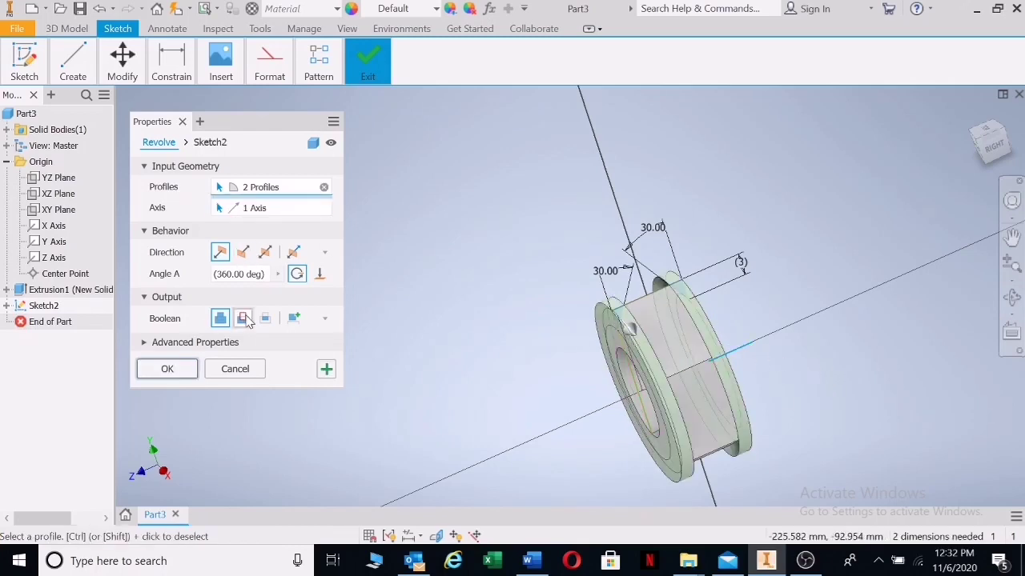
click(243, 319)
click(167, 370)
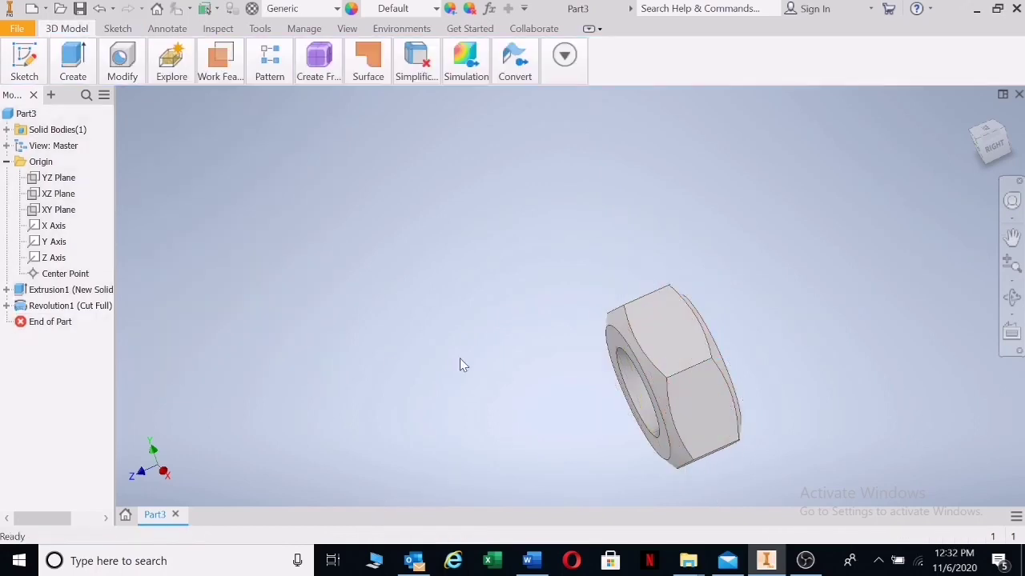
key(F6)
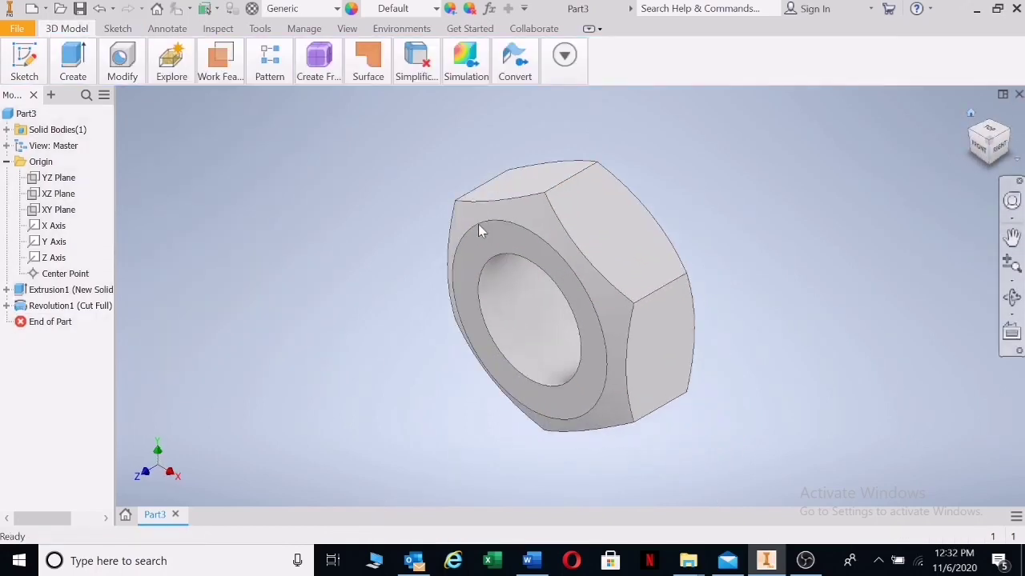
Assign LCP Plastic as the nut's material and save the part as 'M NUt'
click(333, 9)
click(291, 175)
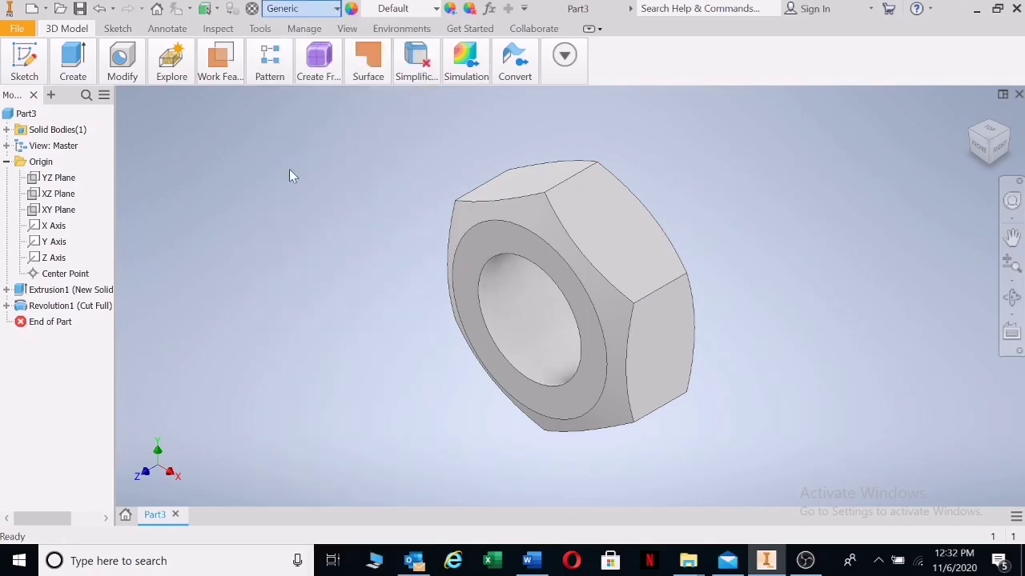
click(80, 9)
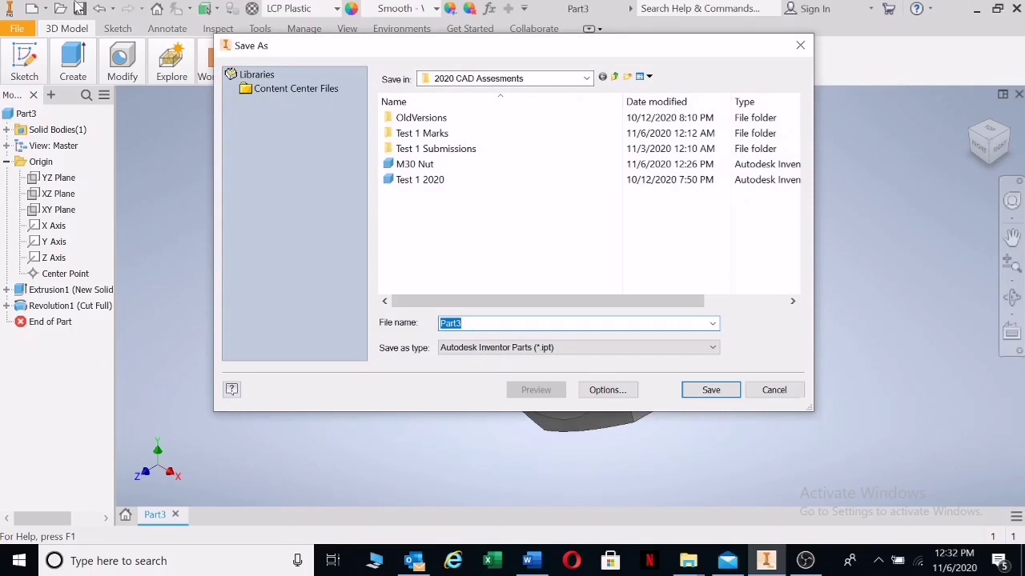
text(M)
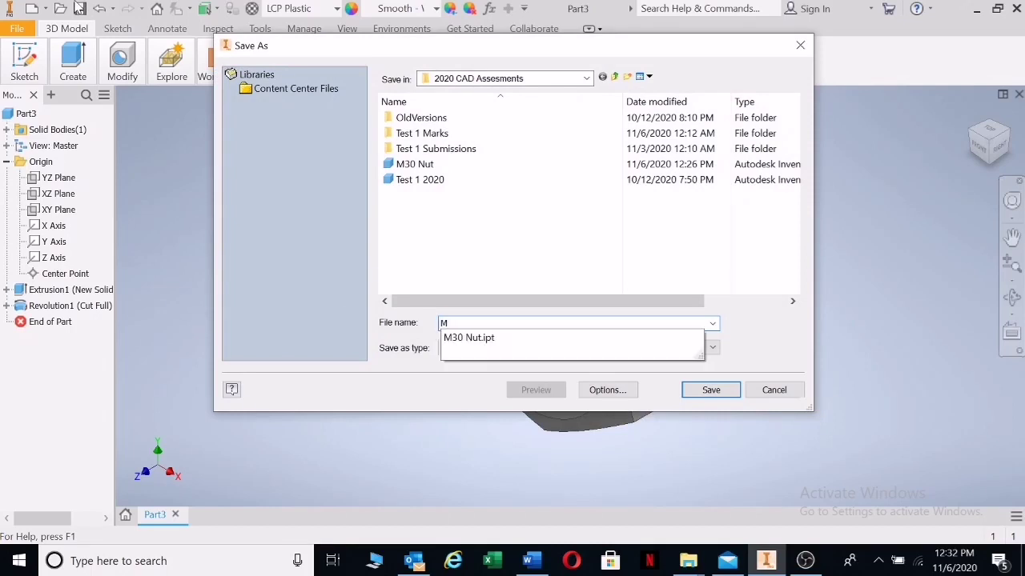
key(Escape)
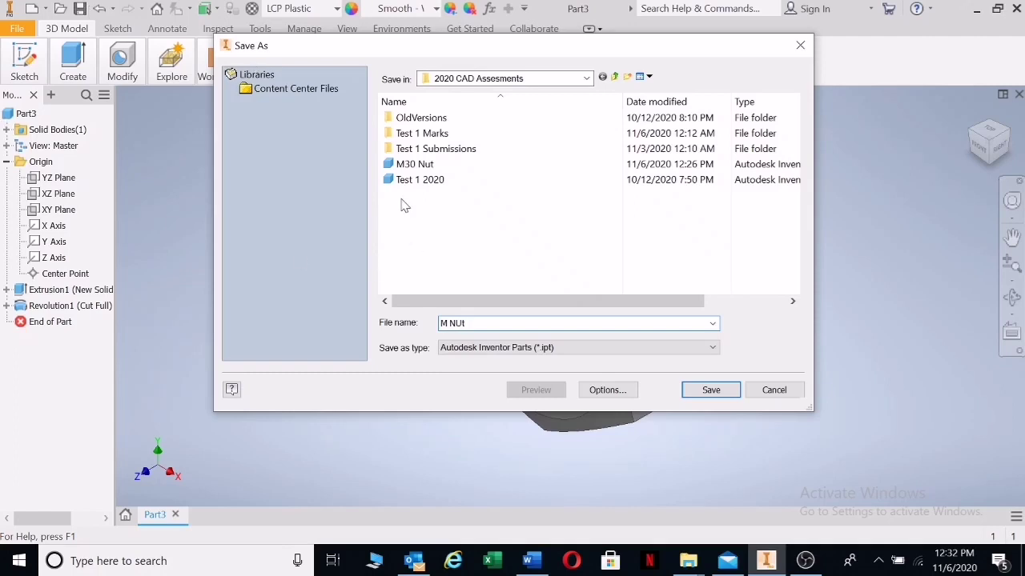
click(709, 391)
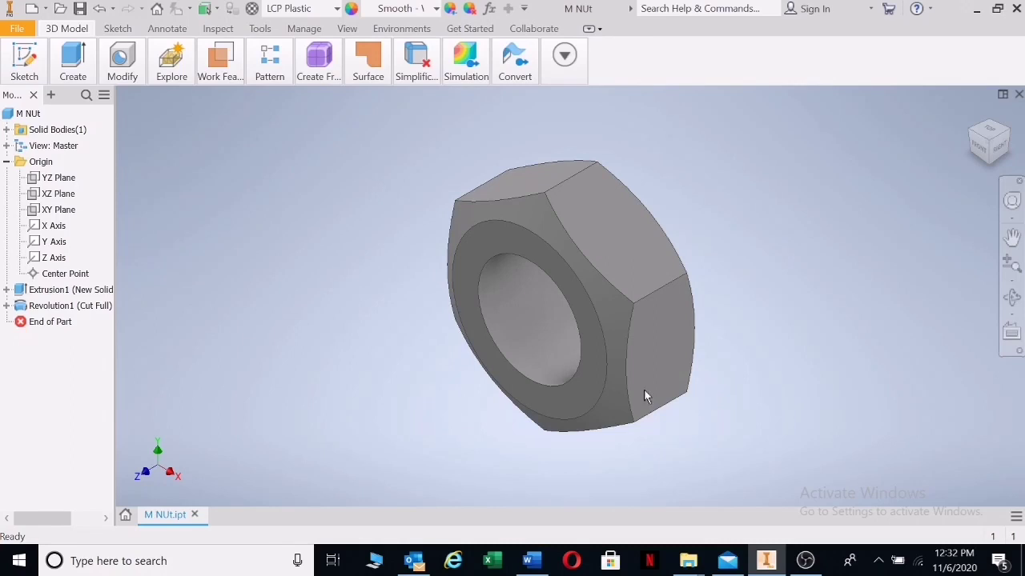
Save a renamed copy of the part as 'M20 NUt'
click(16, 29)
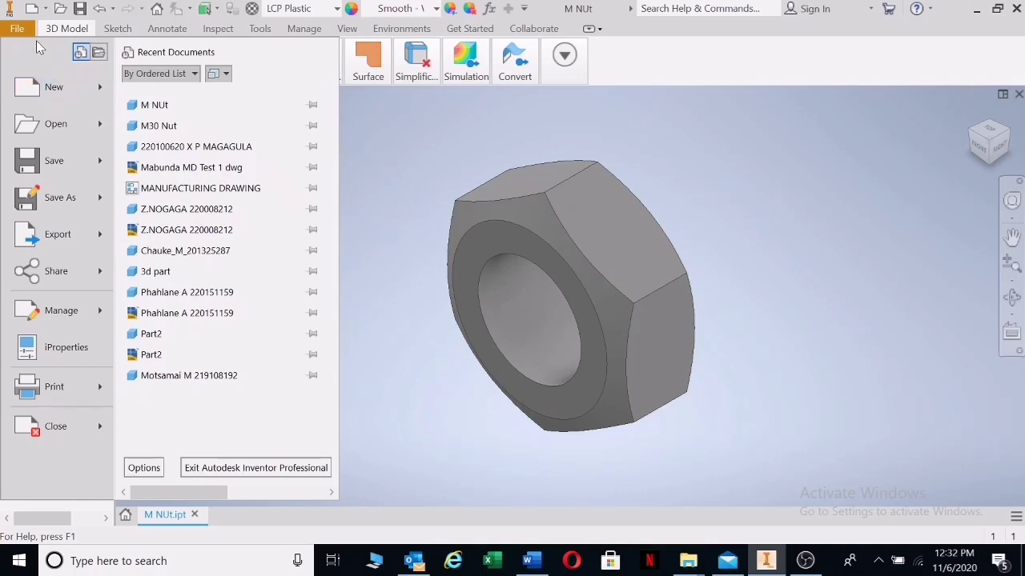
click(66, 199)
click(448, 322)
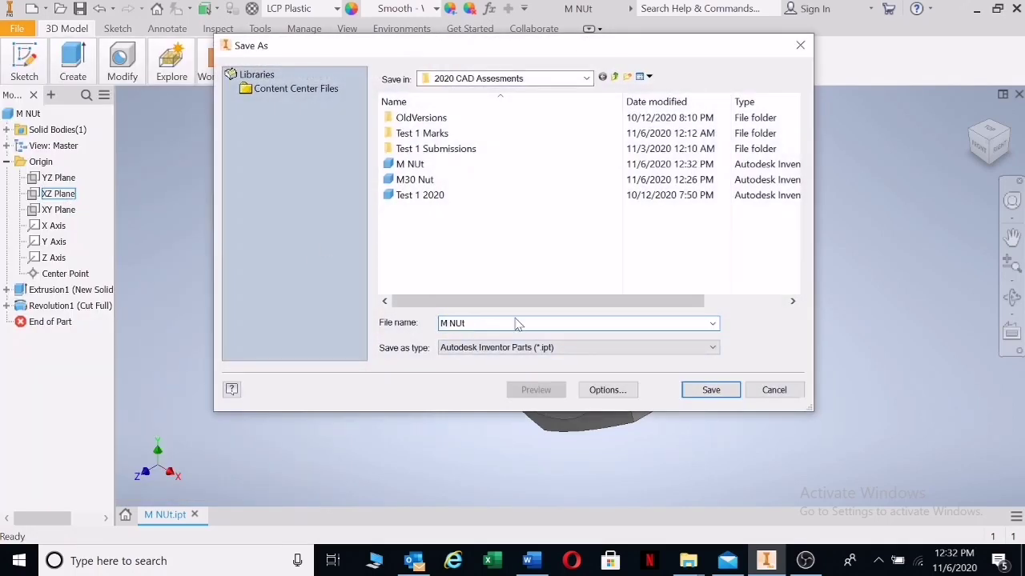
text(0)
key(BackSpace)
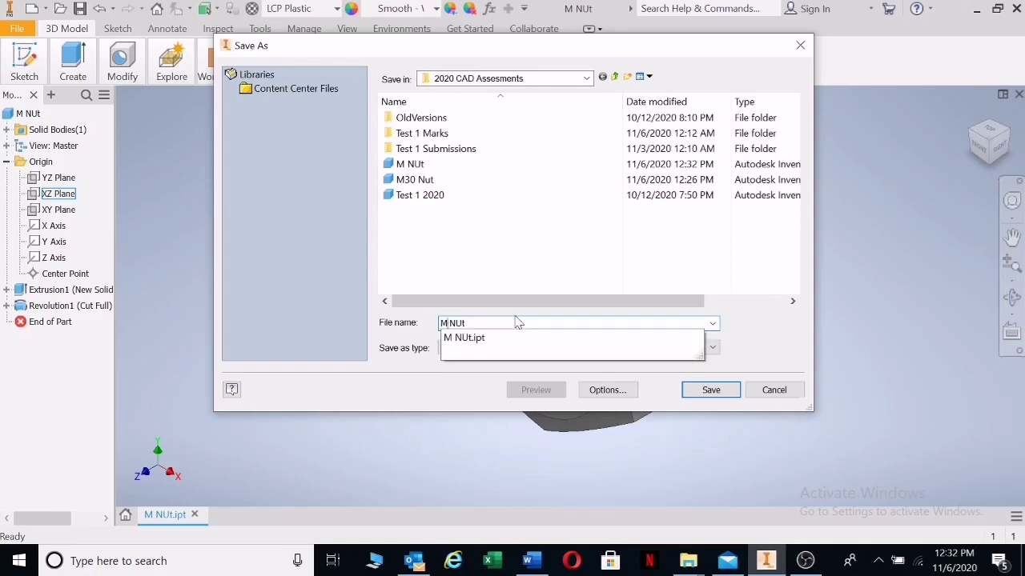
text(20)
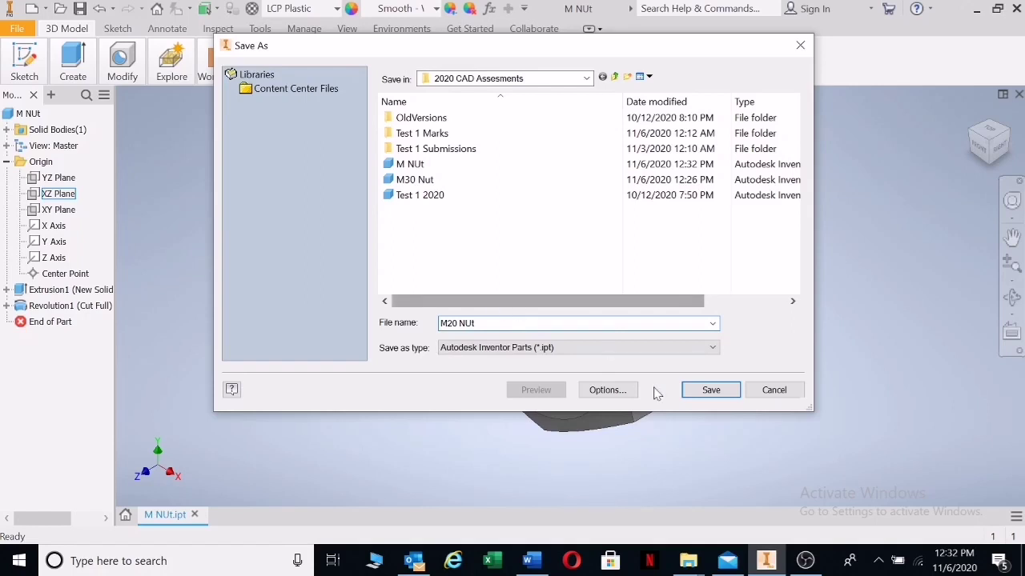
click(720, 390)
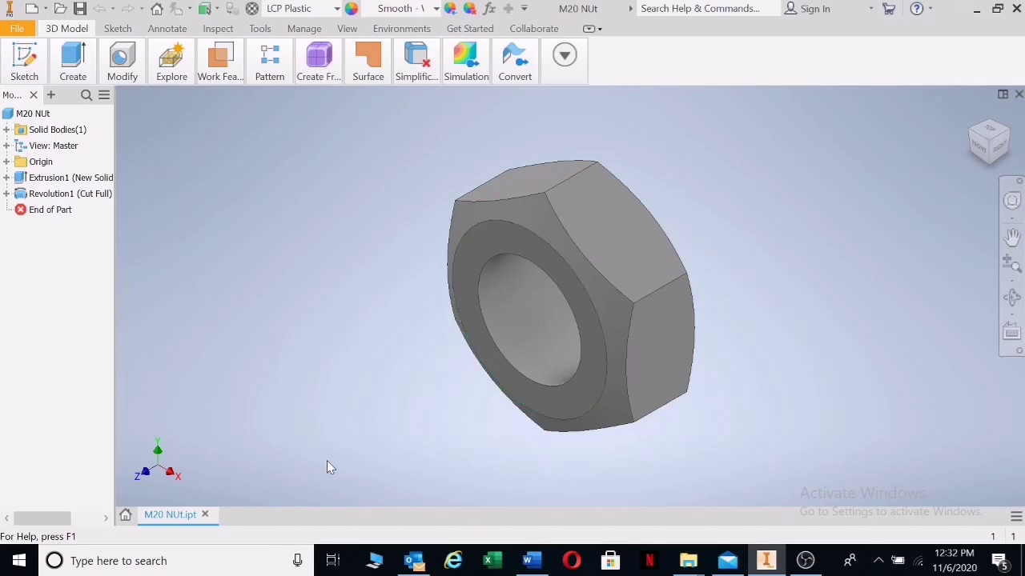
Reopen Save As, browse the location list, then cancel without saving
click(17, 29)
click(42, 192)
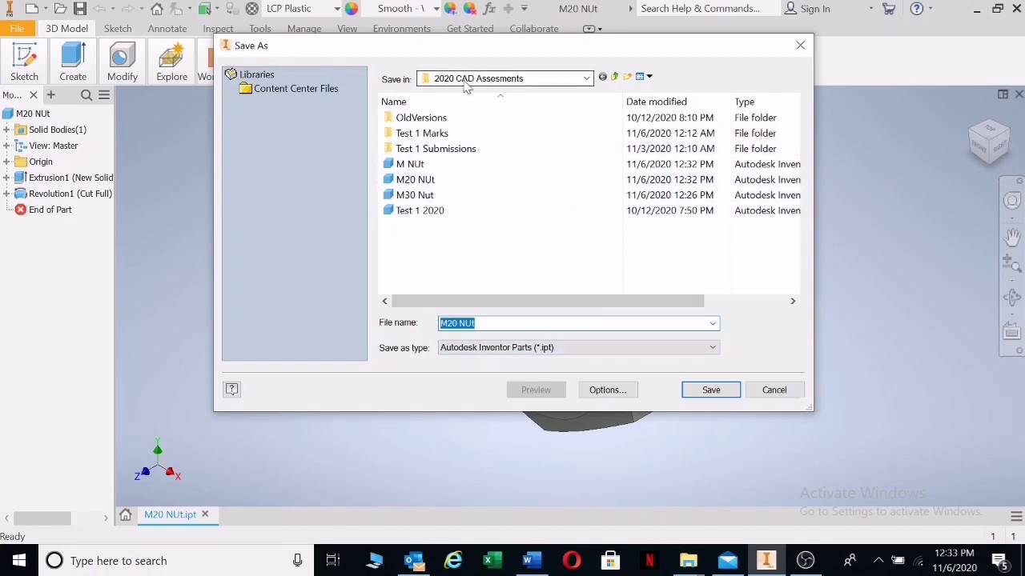
click(587, 79)
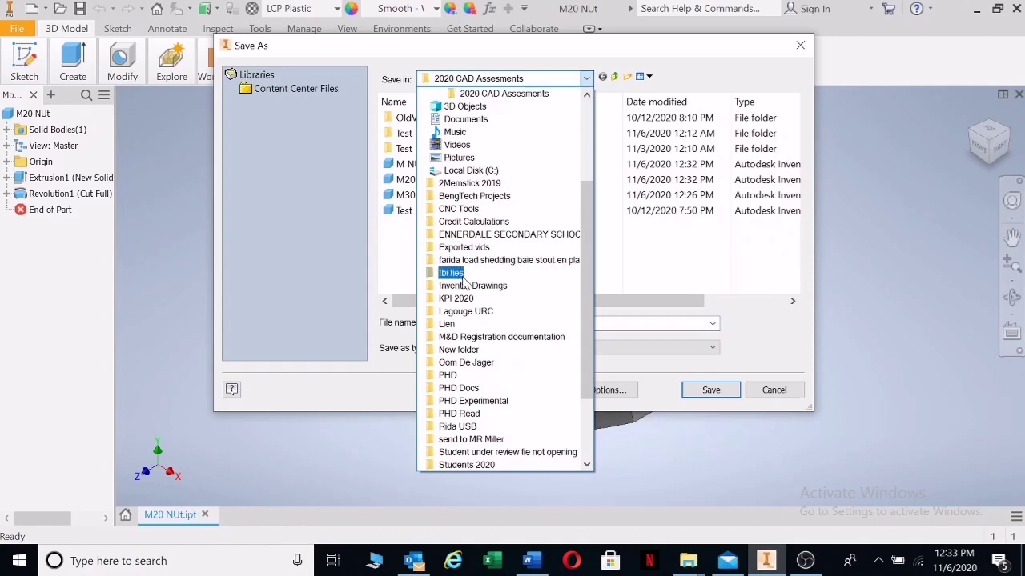
click(657, 260)
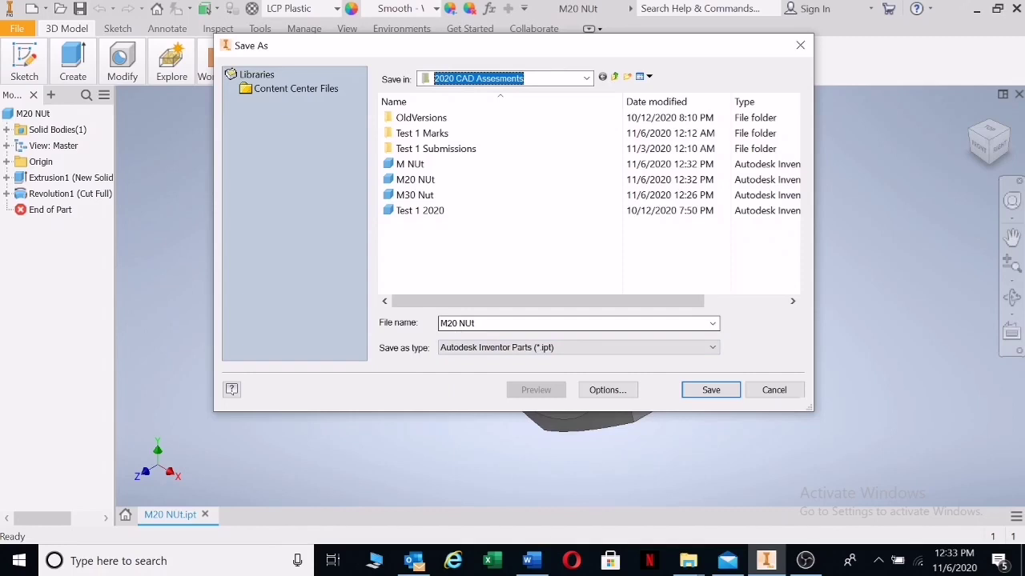
click(765, 393)
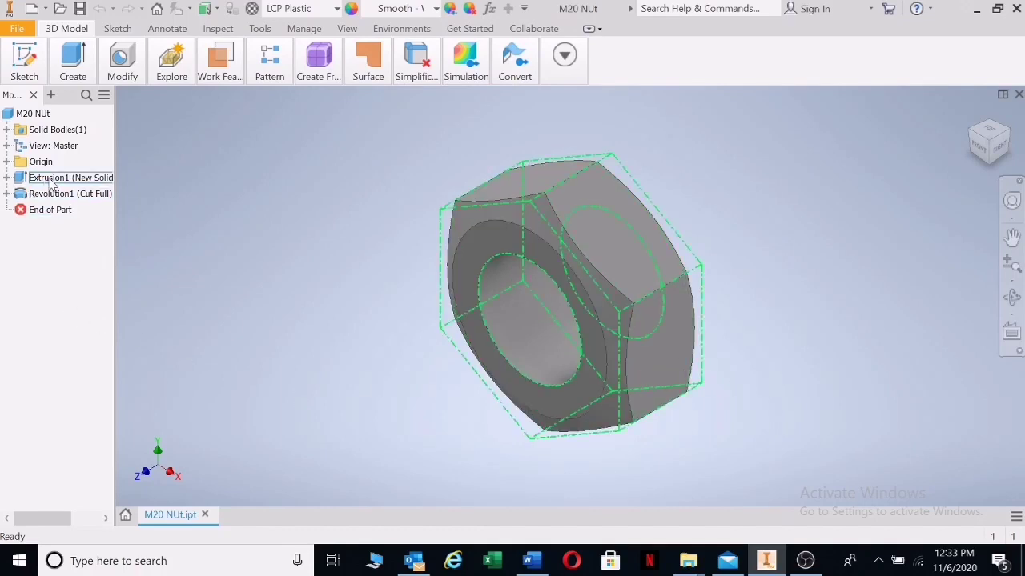
Change Sketch1's circle diameter from 12 to 20 mm and finish the sketch
click(6, 178)
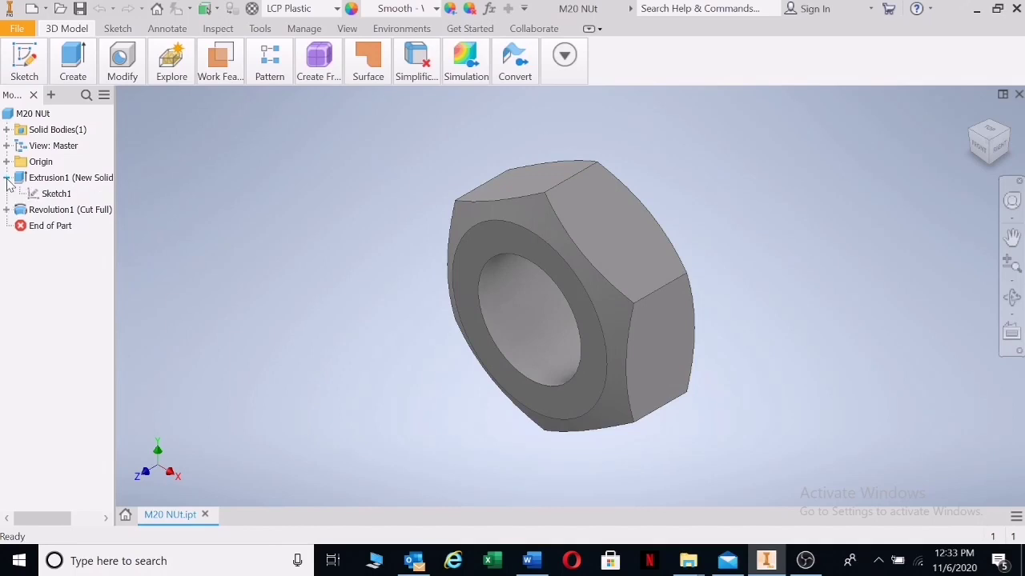
double_click(56, 194)
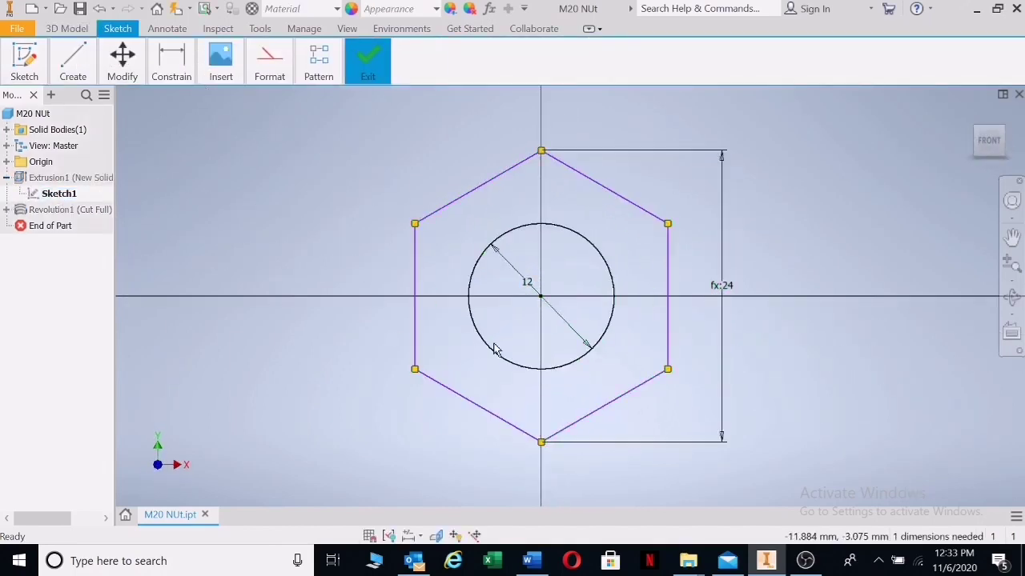
double_click(527, 284)
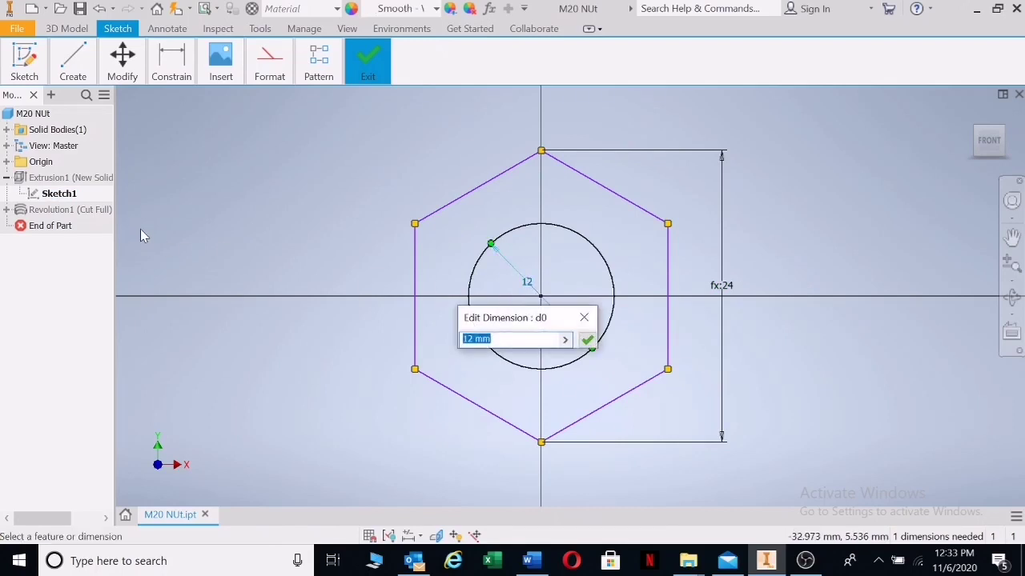
text(20)
click(587, 340)
right_click(240, 197)
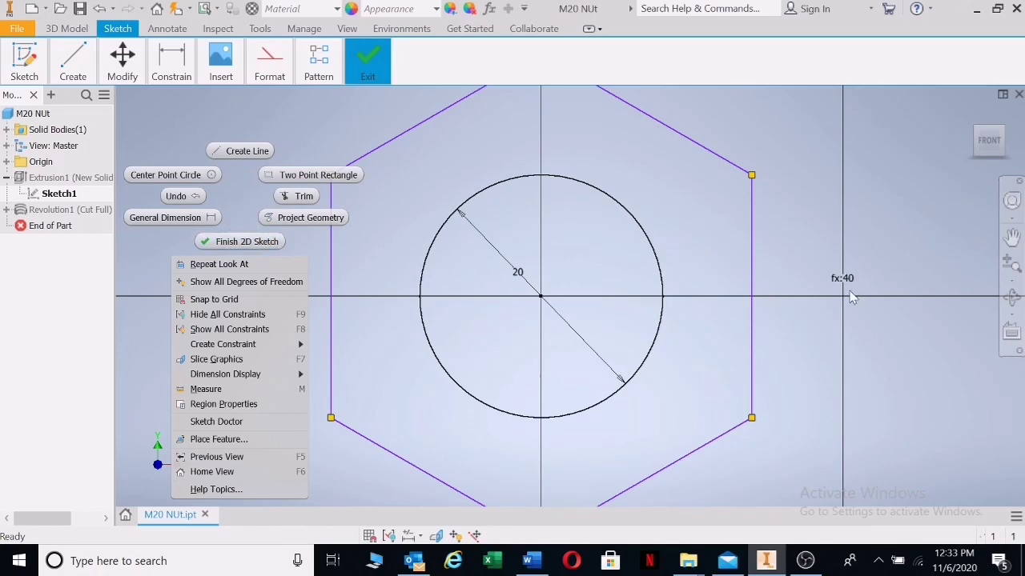
click(236, 240)
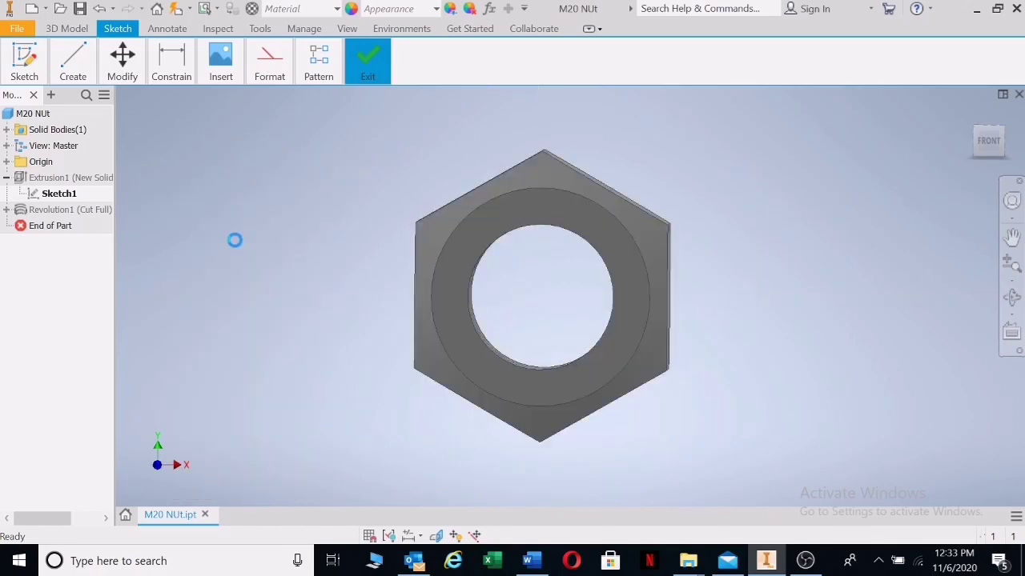
scroll(560, 280, up, 3)
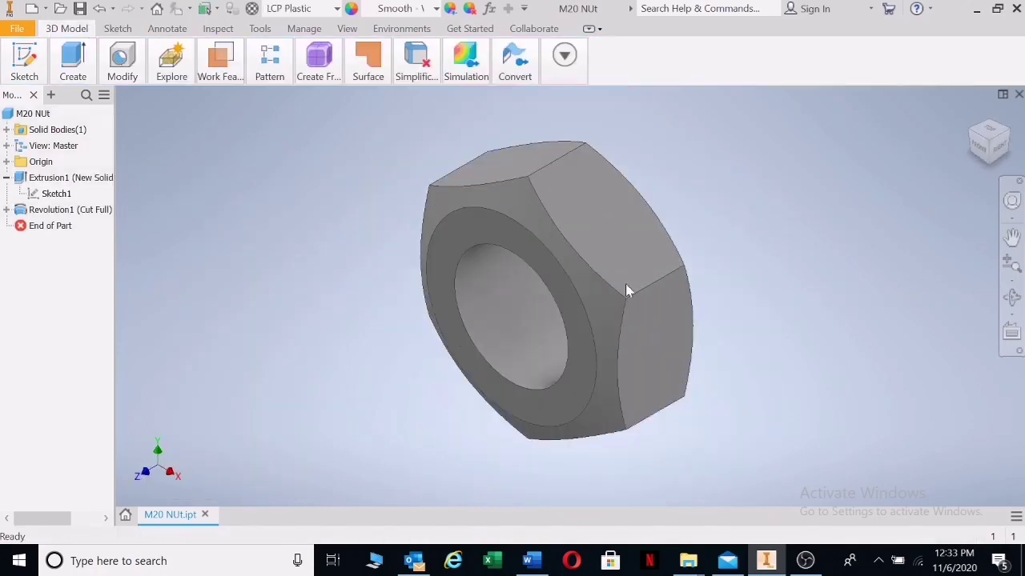
Change Sketch1's circle diameter from 20 to 80 mm and finish the sketch
double_click(56, 194)
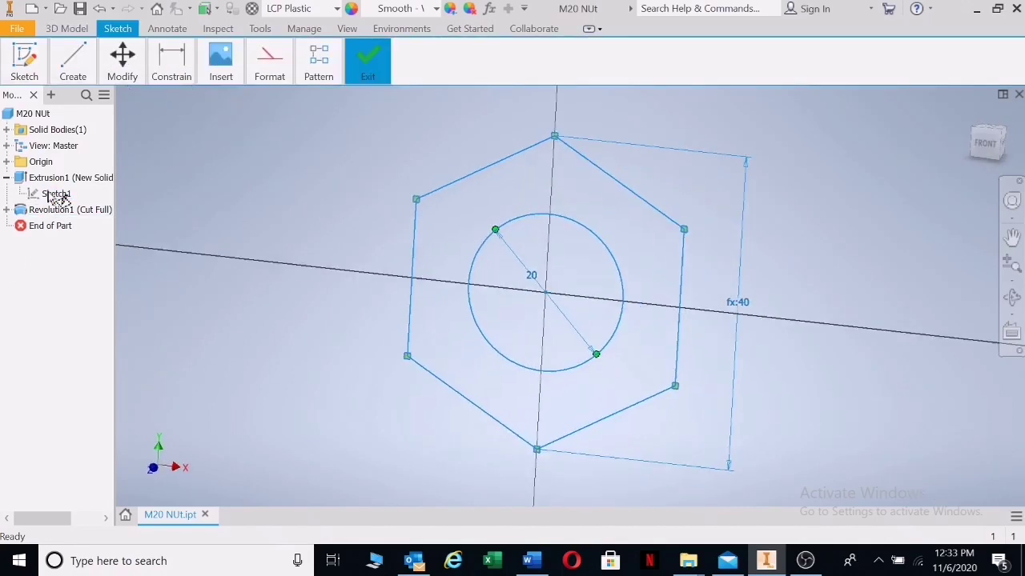
double_click(522, 282)
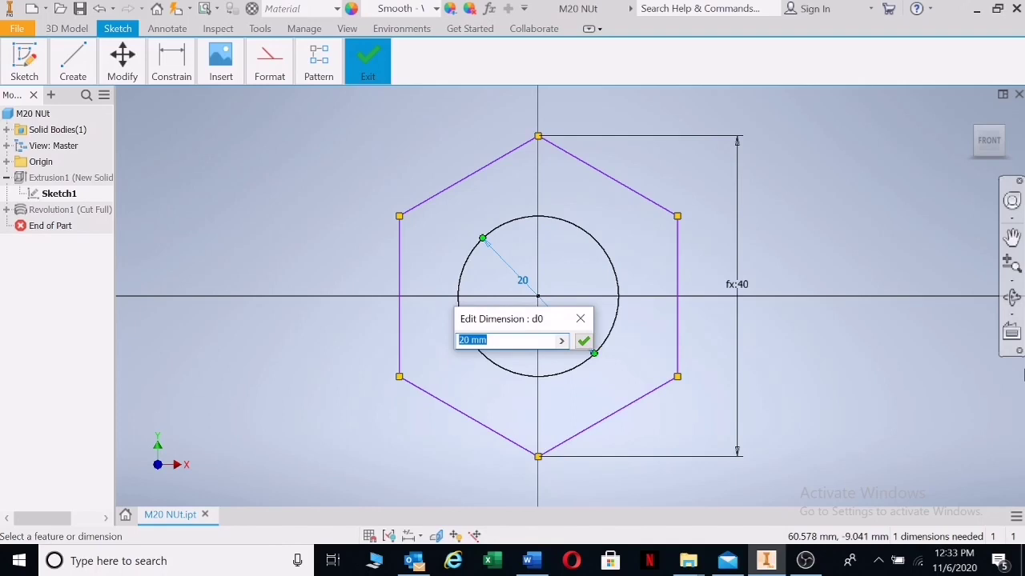
text(80)
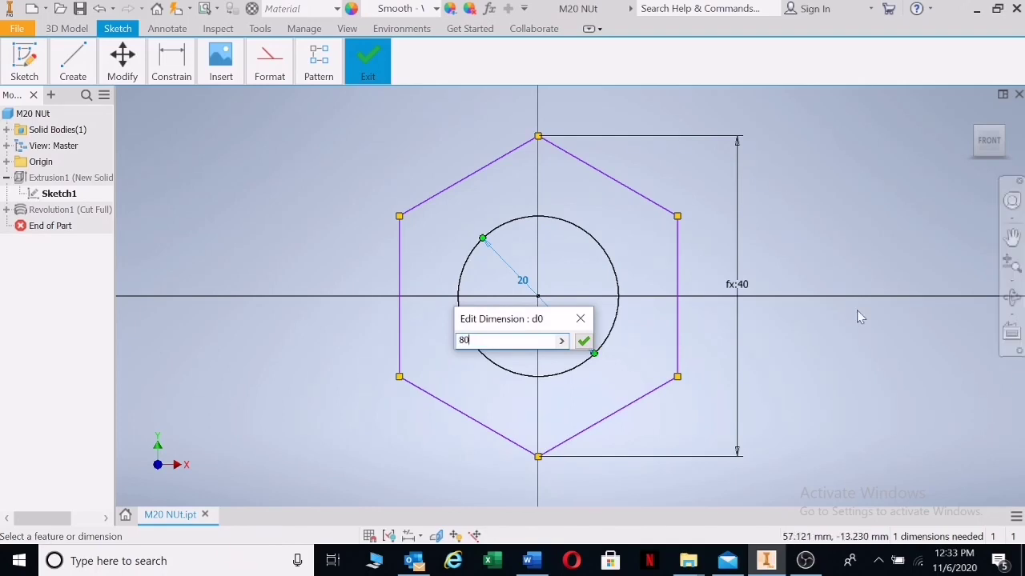
click(586, 343)
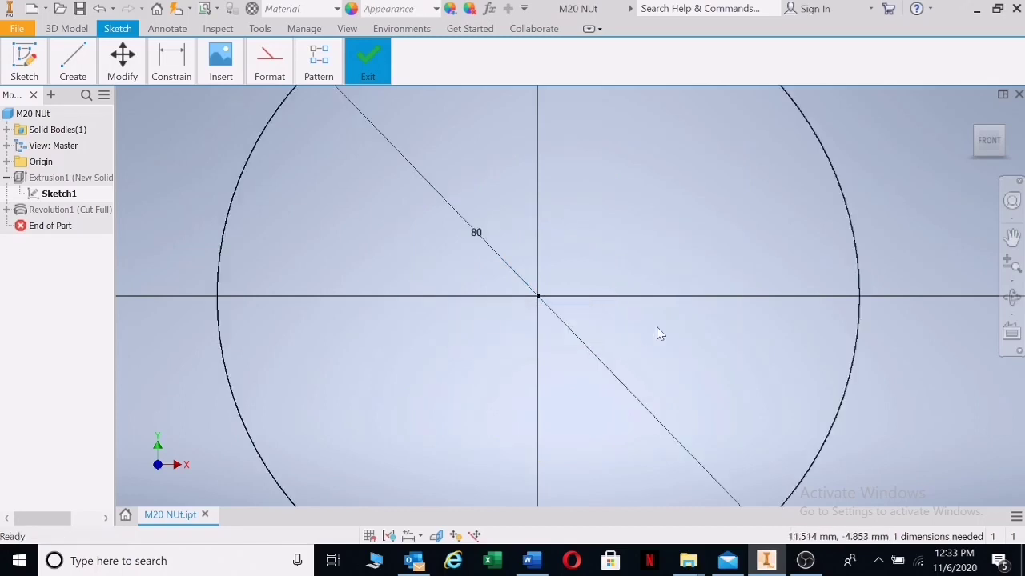
right_click(613, 278)
click(616, 282)
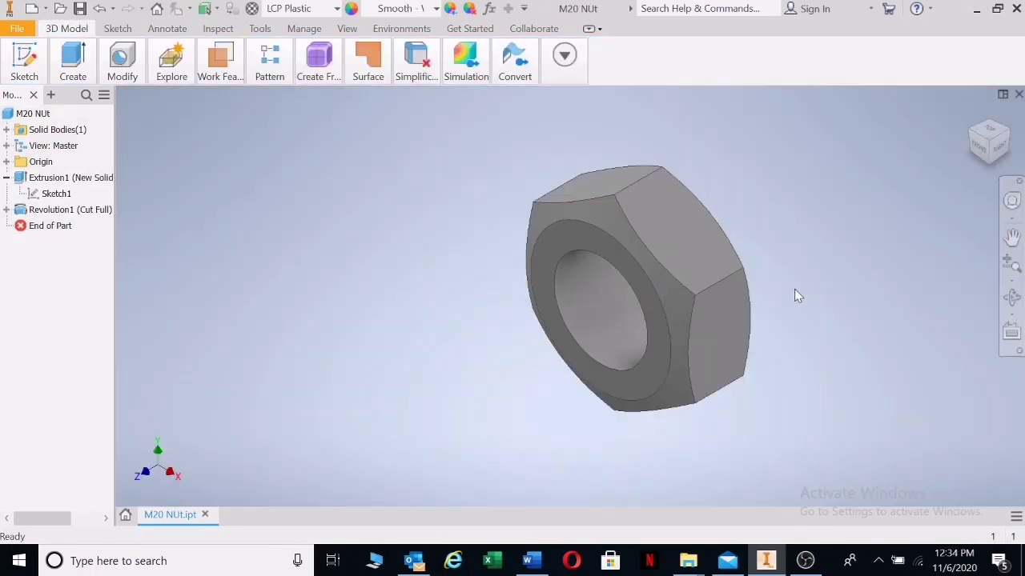
middle_drag(769, 285, 622, 267)
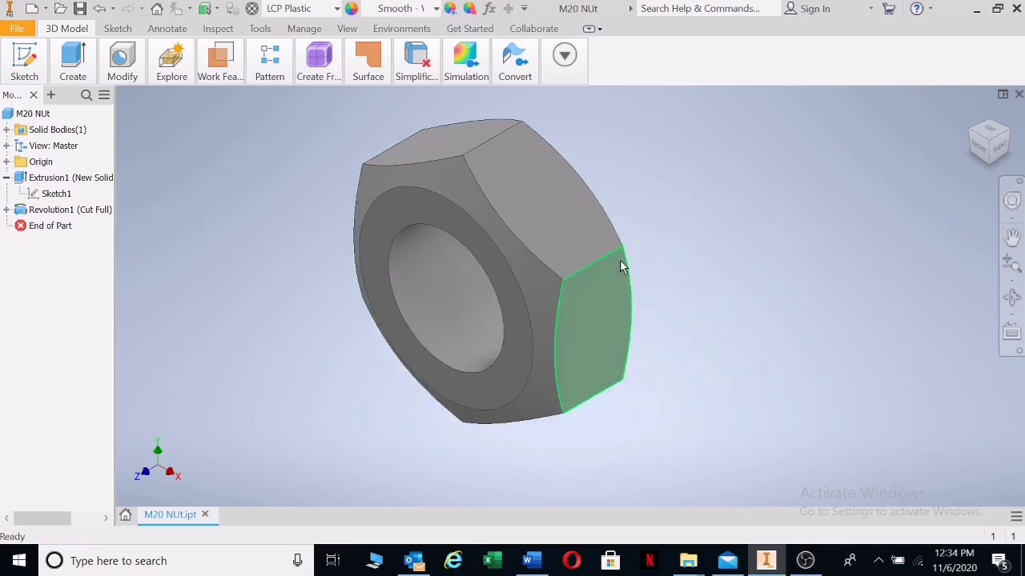
Measure the hole edge to confirm its 80 mm diameter
click(259, 28)
click(73, 60)
click(29, 64)
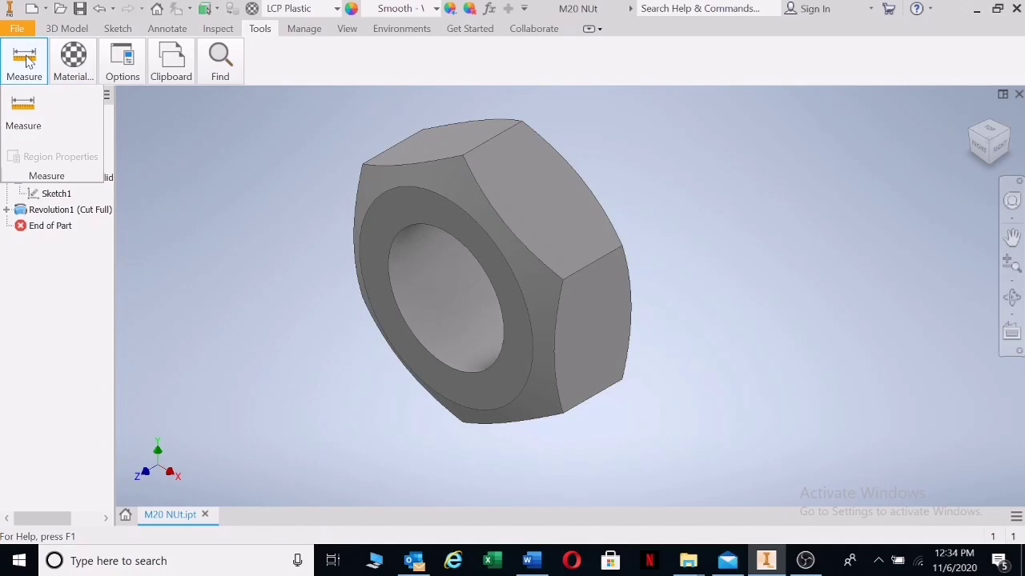
click(23, 123)
click(406, 228)
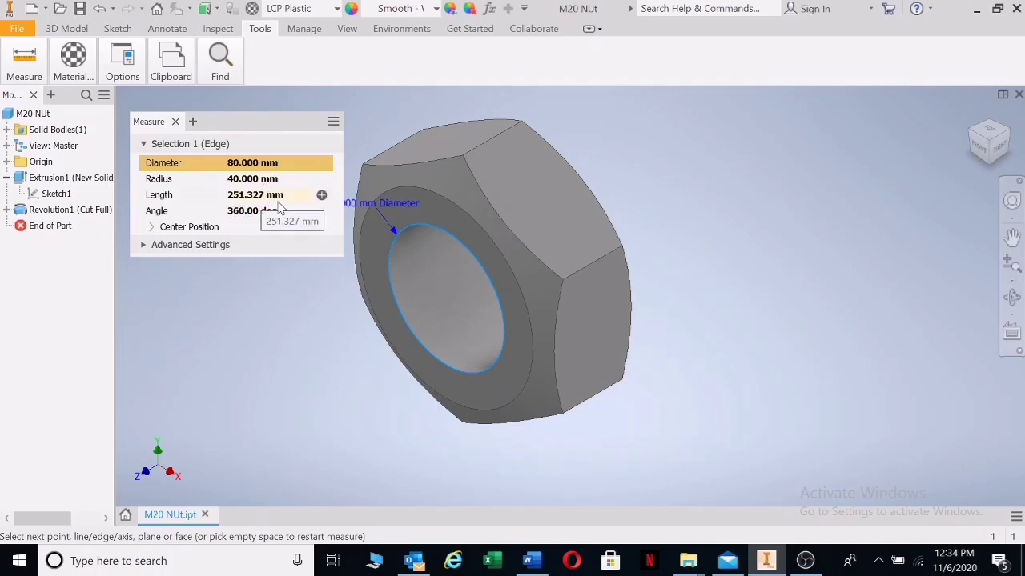
click(265, 341)
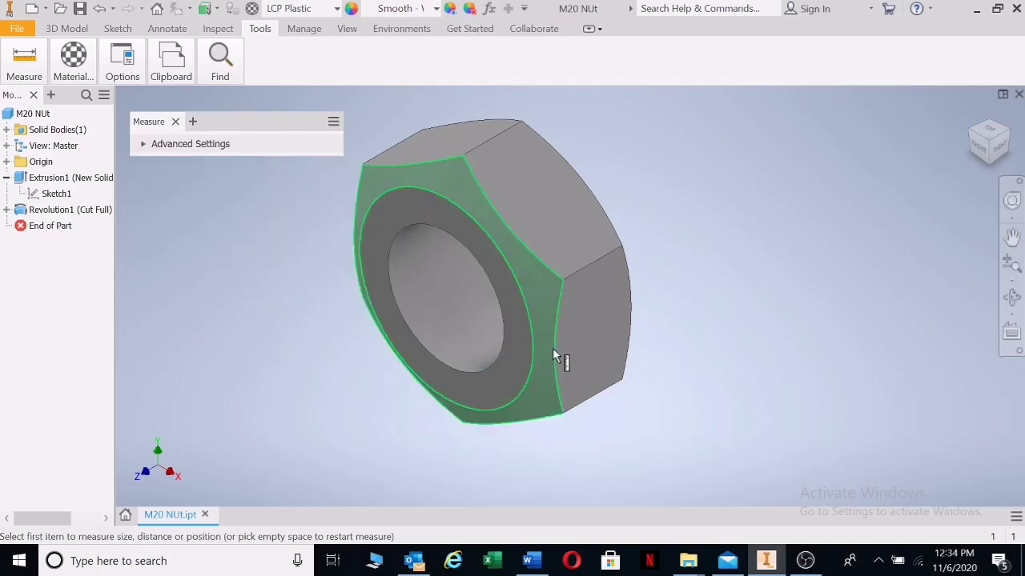
Measure between the nut's two end faces to confirm the 64 mm distance
click(512, 292)
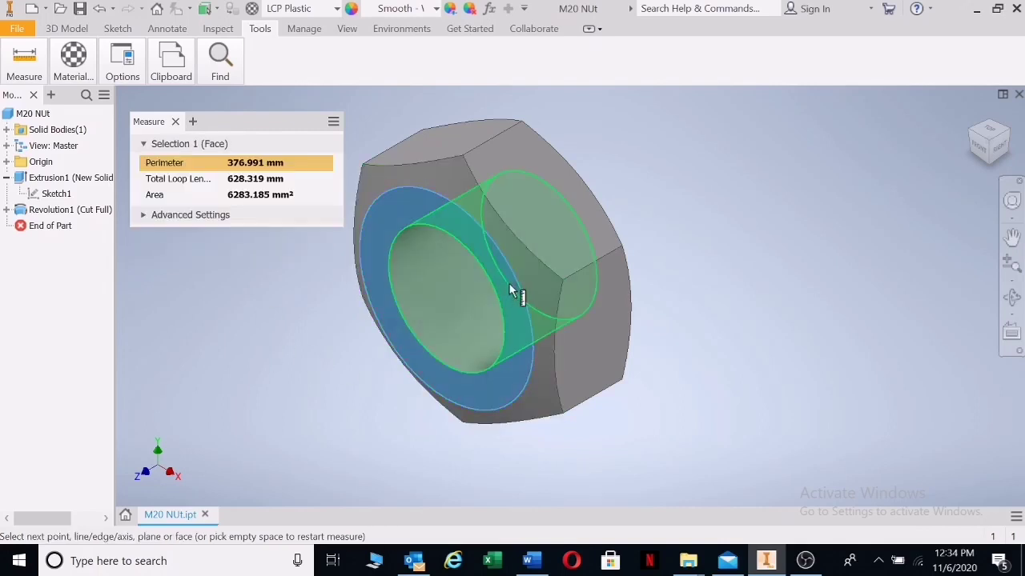
click(1012, 297)
drag(576, 290, 509, 297)
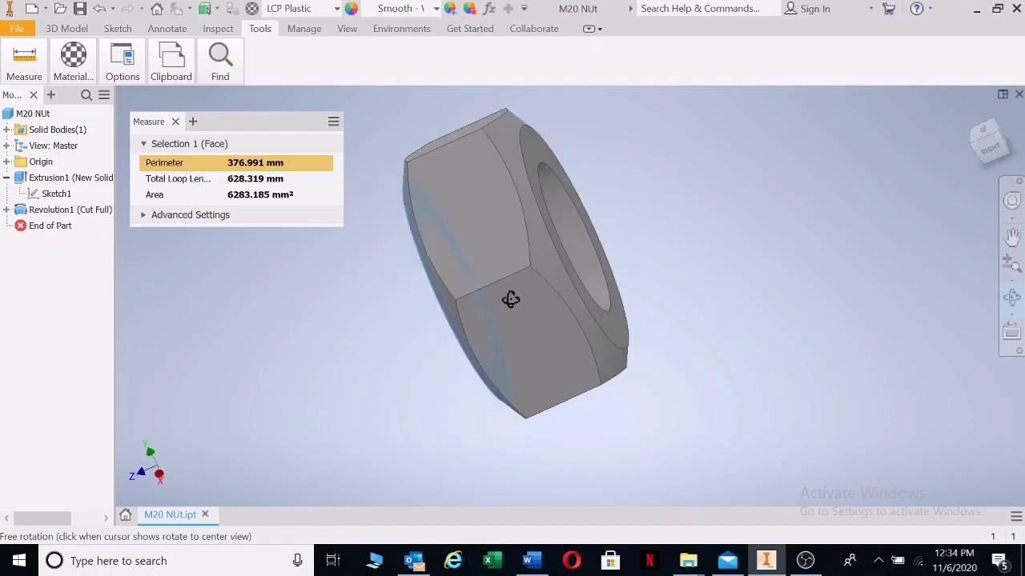
key(Escape)
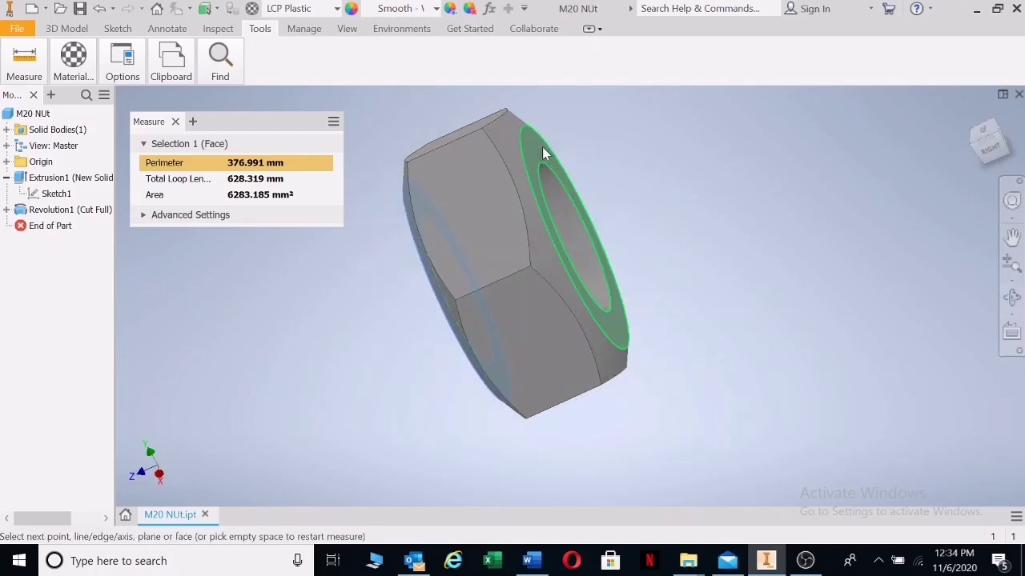
click(542, 146)
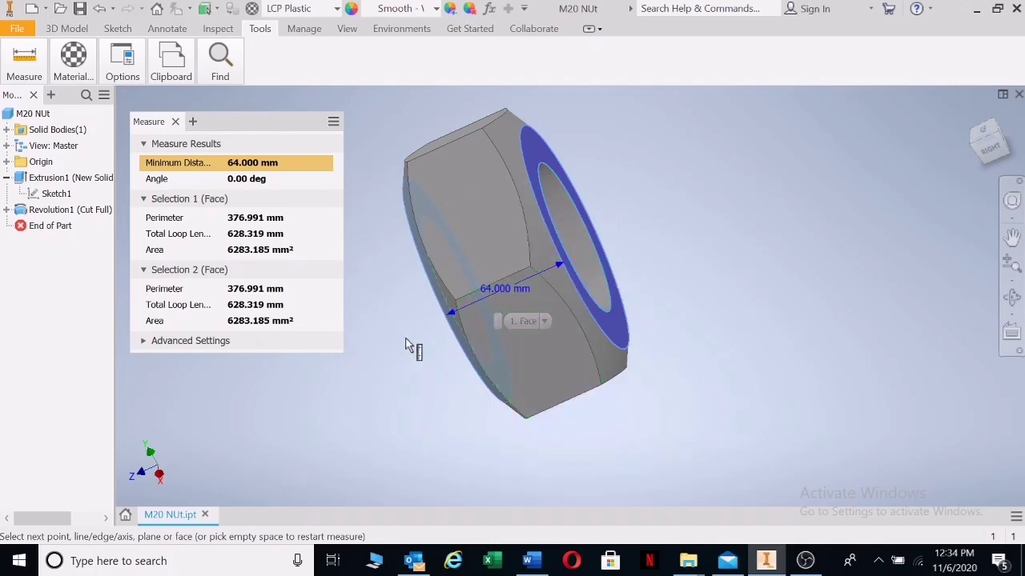
click(380, 390)
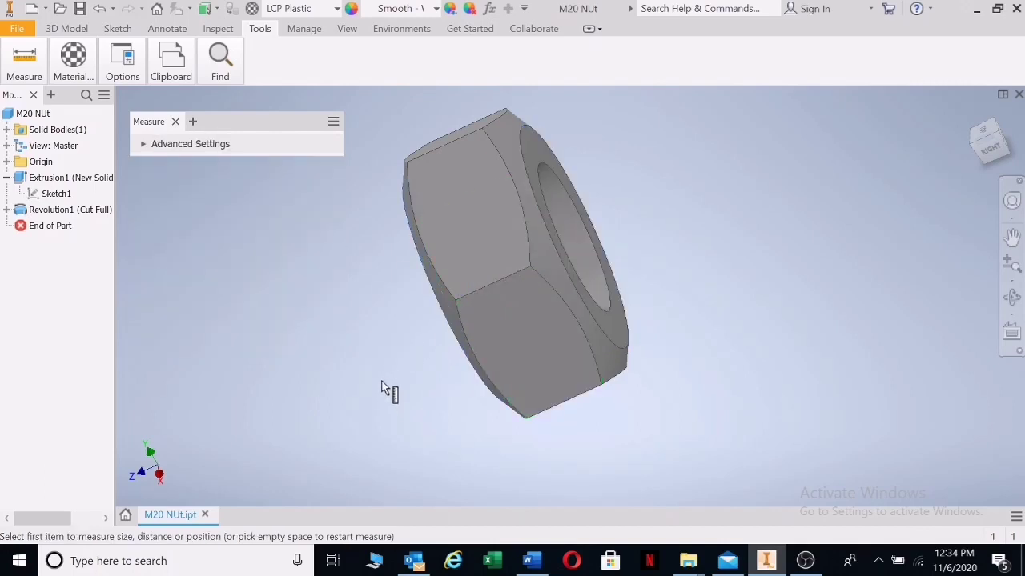
click(194, 126)
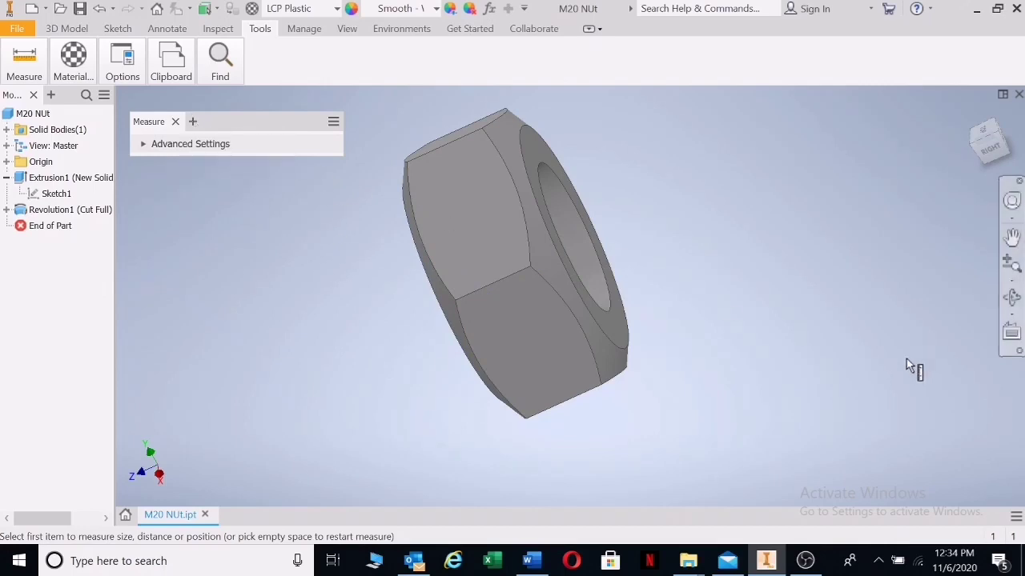
scroll(801, 352, down, 2)
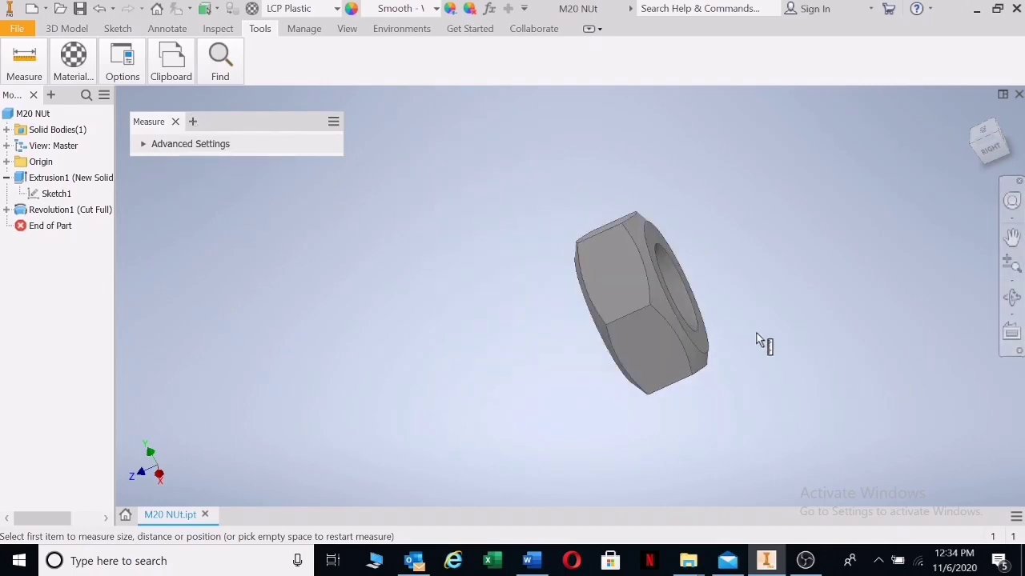